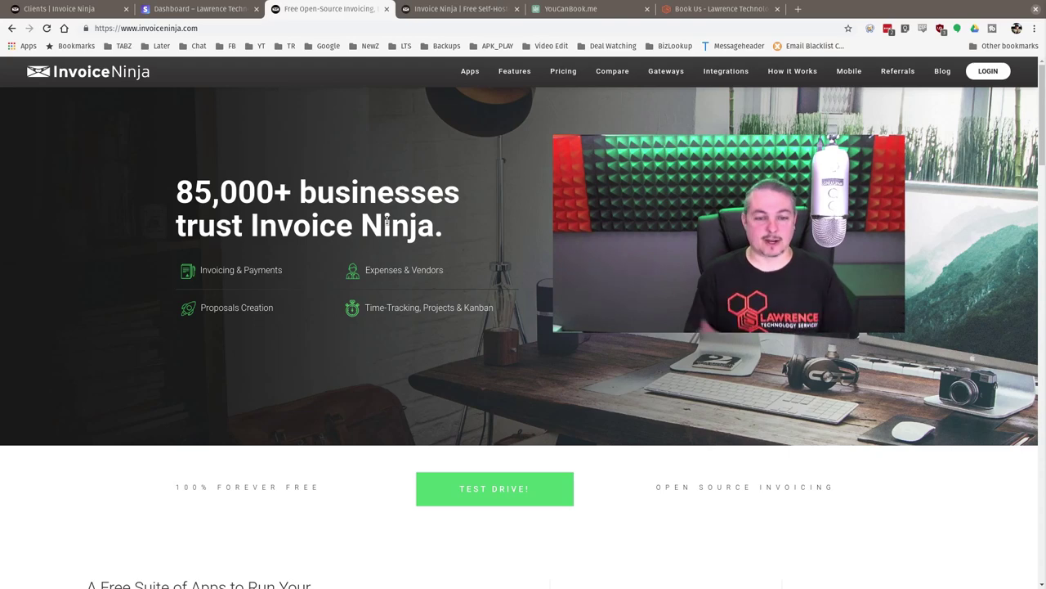
# - Preview the live Book Us page with General Support slots: 30 minutes $75, 1 hour $150
pyautogui.hotkey('ctrl', '5')
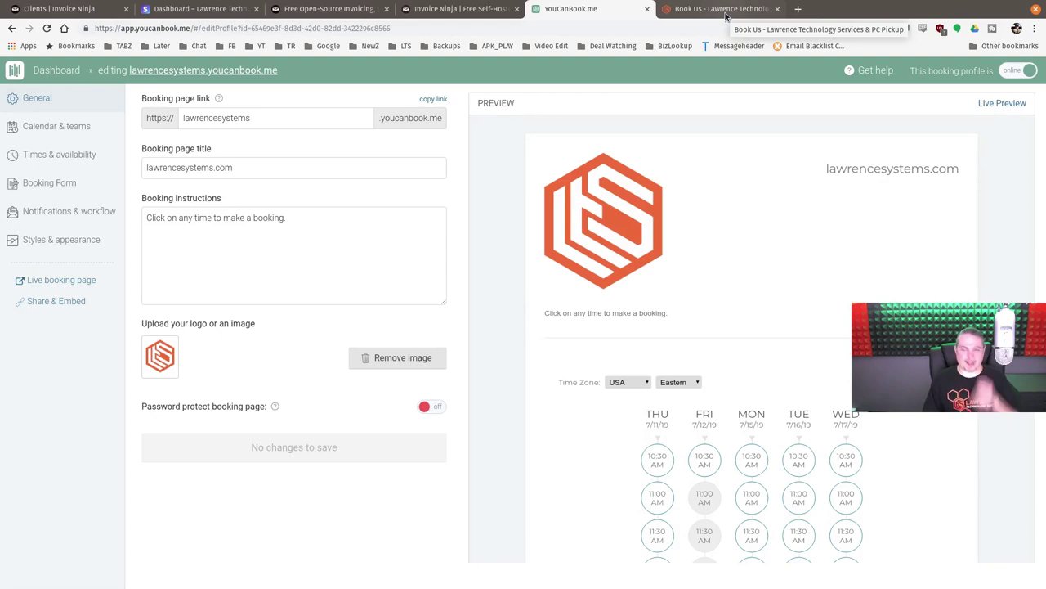
pyautogui.click(725, 10)
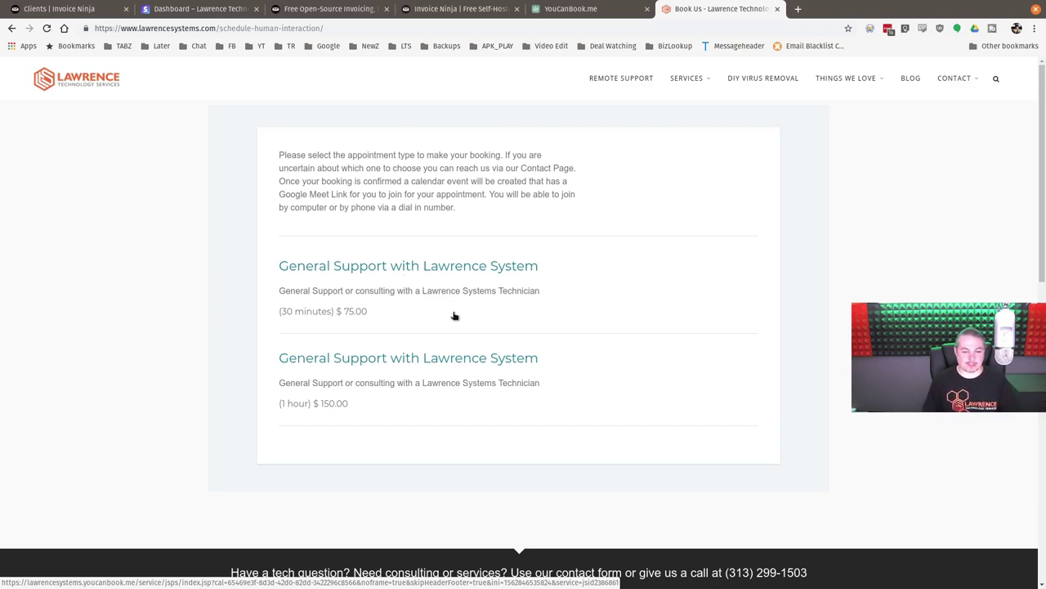
# - Choose the 30-minute $75 General Support appointment at Wednesday, July 17, 12:30 PM
pyautogui.click(452, 286)
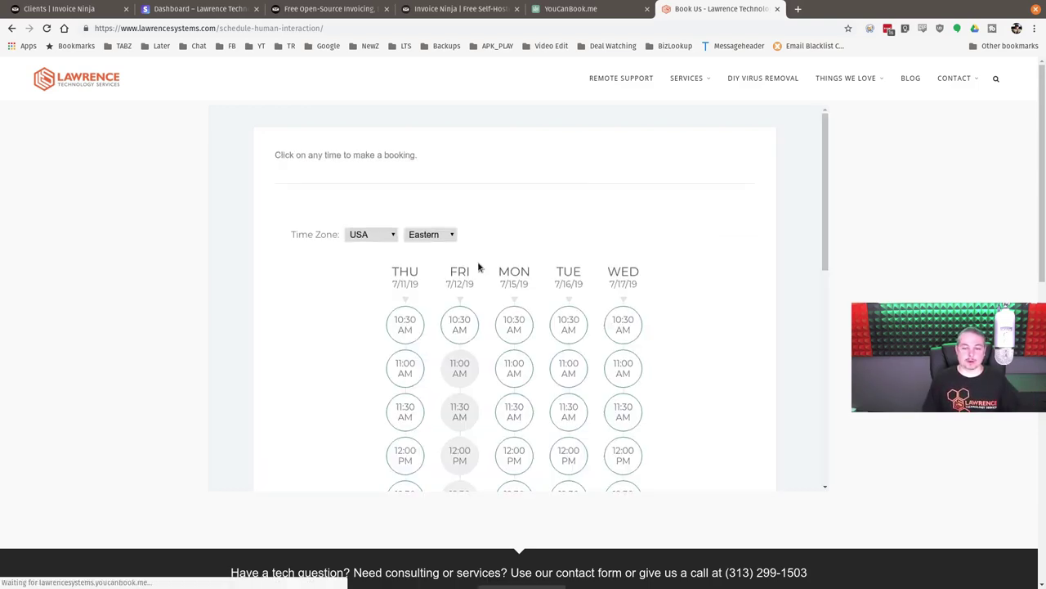
pyautogui.scroll(-3, 654, 278)
pyautogui.click(627, 315)
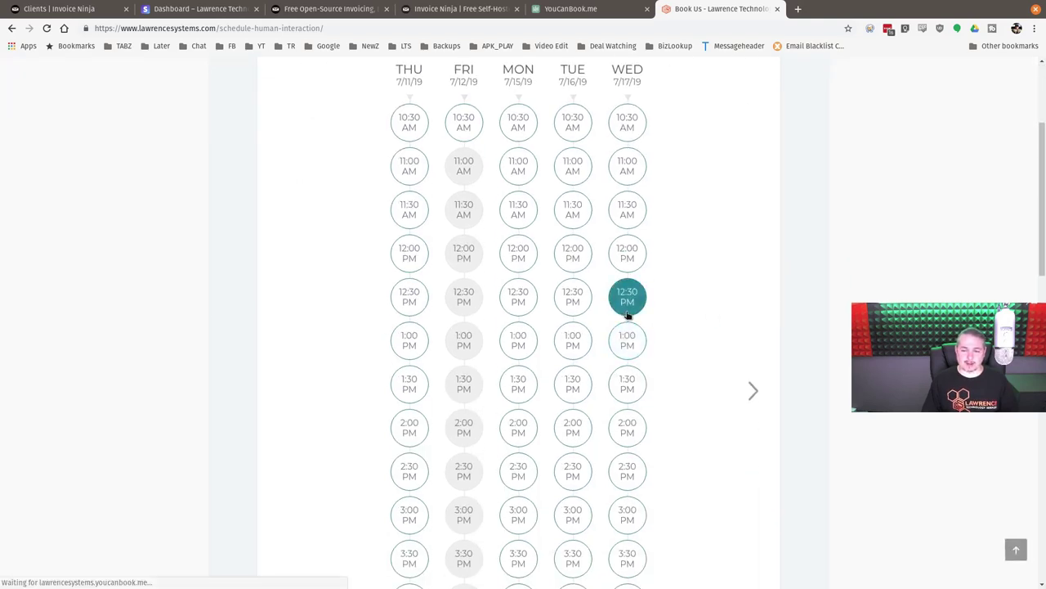
pyautogui.scroll(-4, 397, 398)
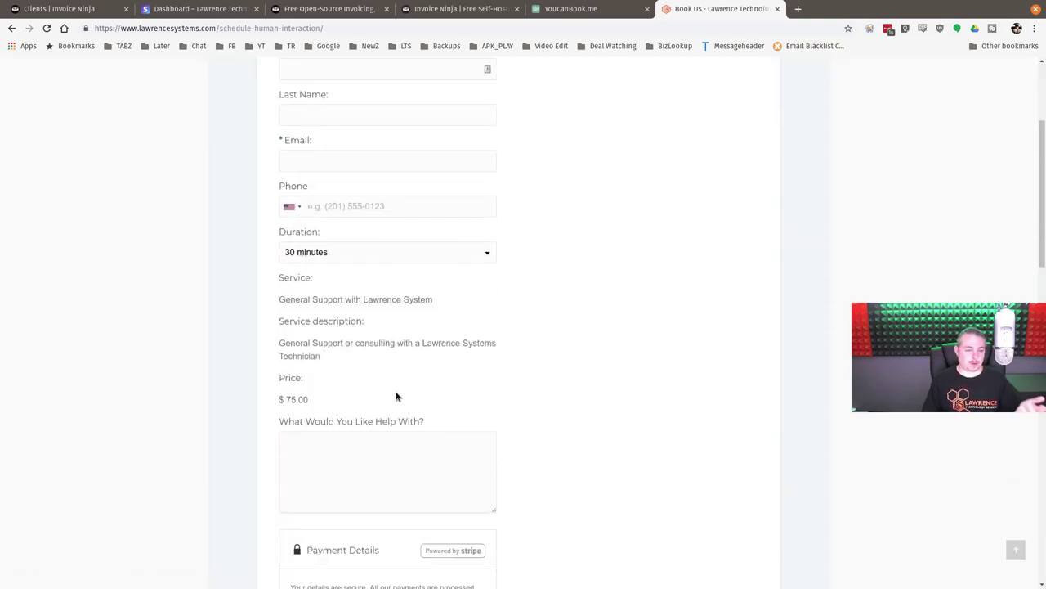
# - Review the booking form's help description and Stripe card fields, then close the booking tabs
pyautogui.click(404, 320)
pyautogui.scroll(-4, 551, 334)
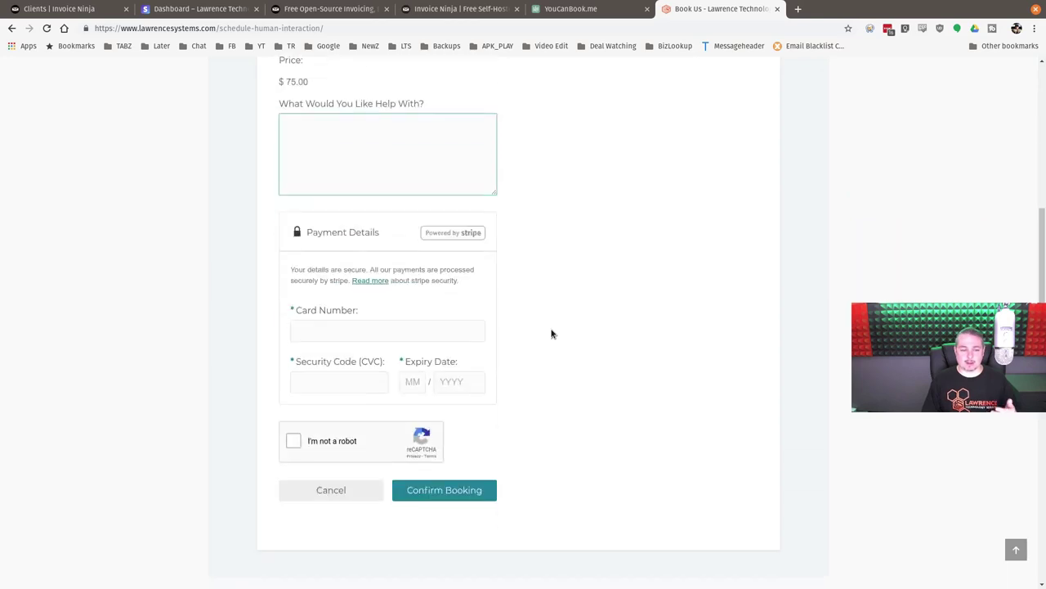
pyautogui.scroll(2, 552, 334)
pyautogui.scroll(1, 552, 334)
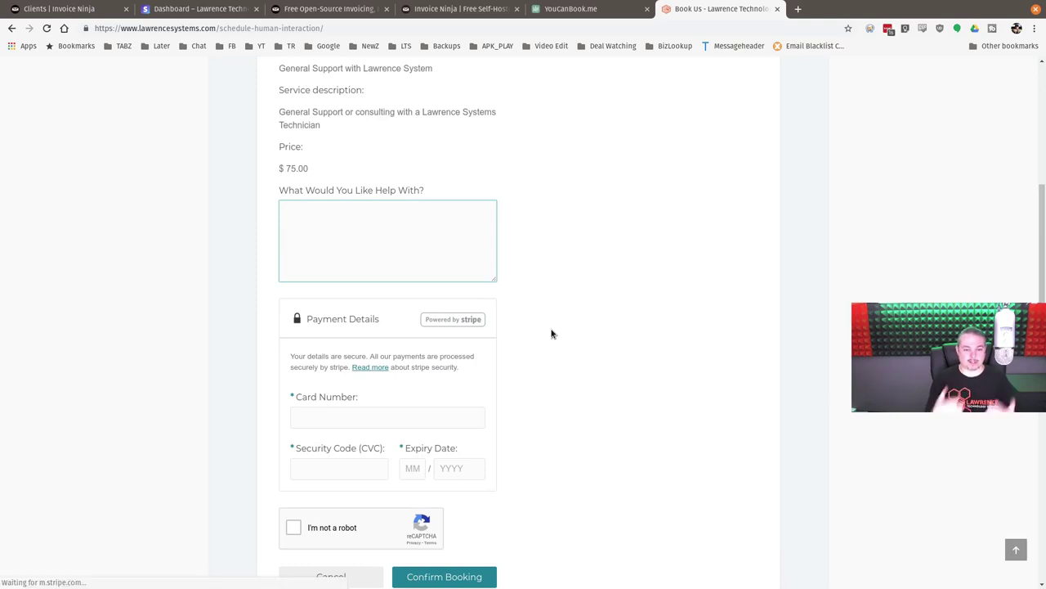
pyautogui.scroll(-3, 551, 332)
pyautogui.click(442, 220)
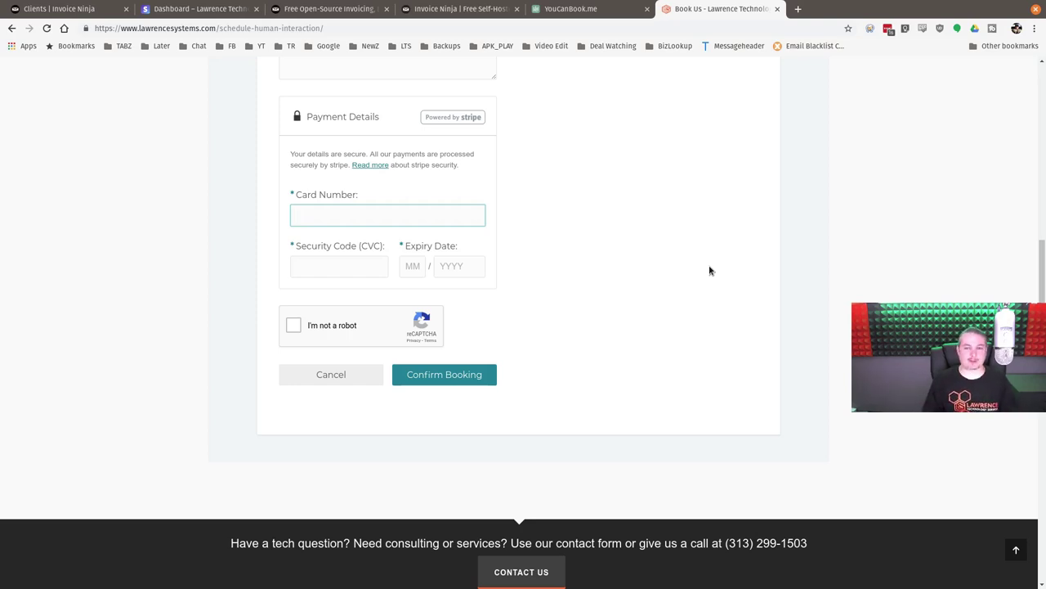
pyautogui.scroll(10, 710, 271)
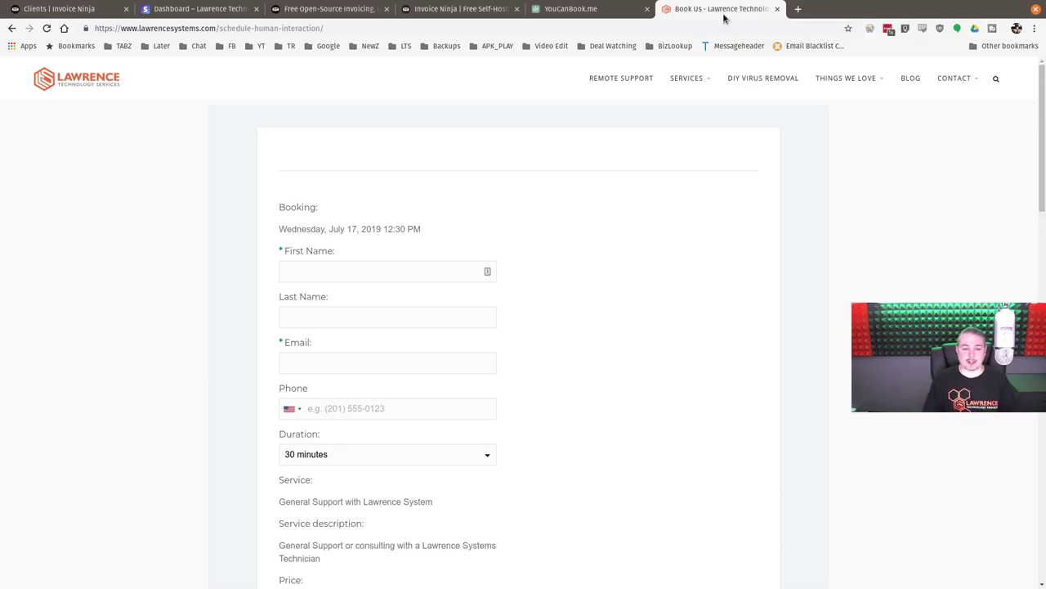
pyautogui.scroll(-2, 561, 240)
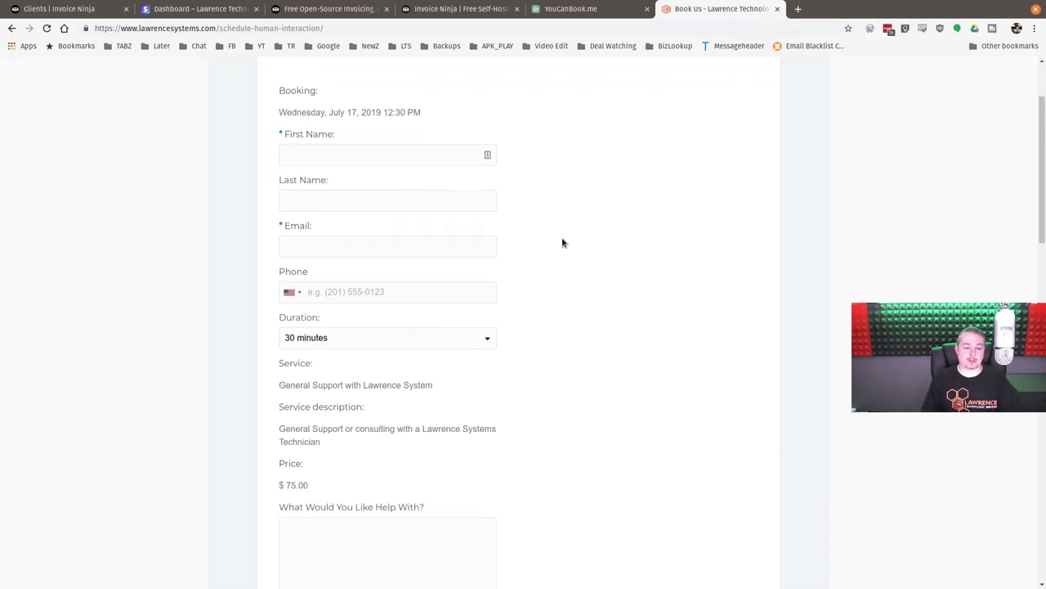
pyautogui.scroll(-1, 562, 243)
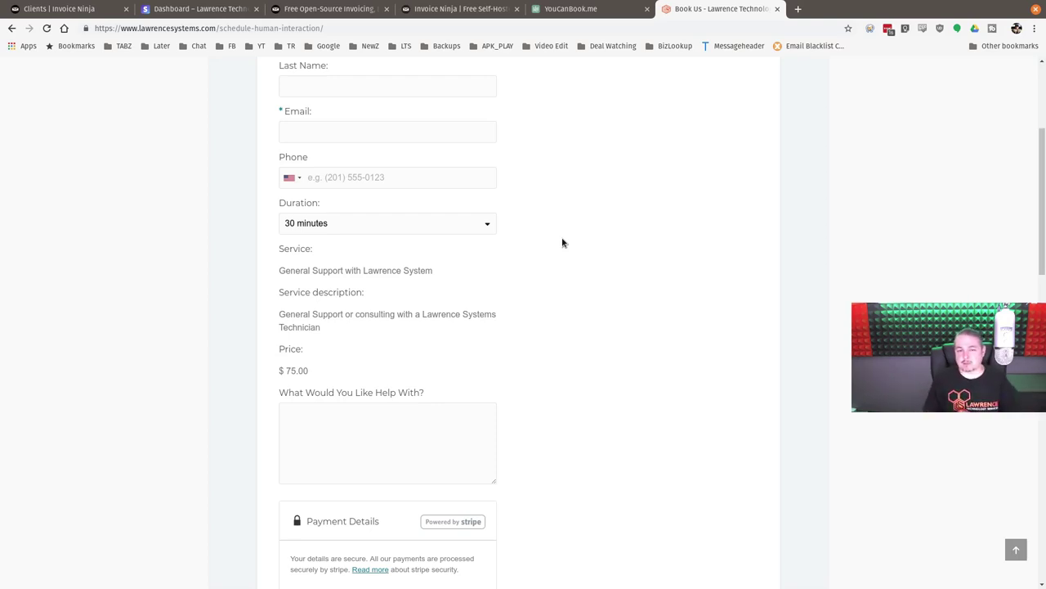
pyautogui.scroll(3, 563, 243)
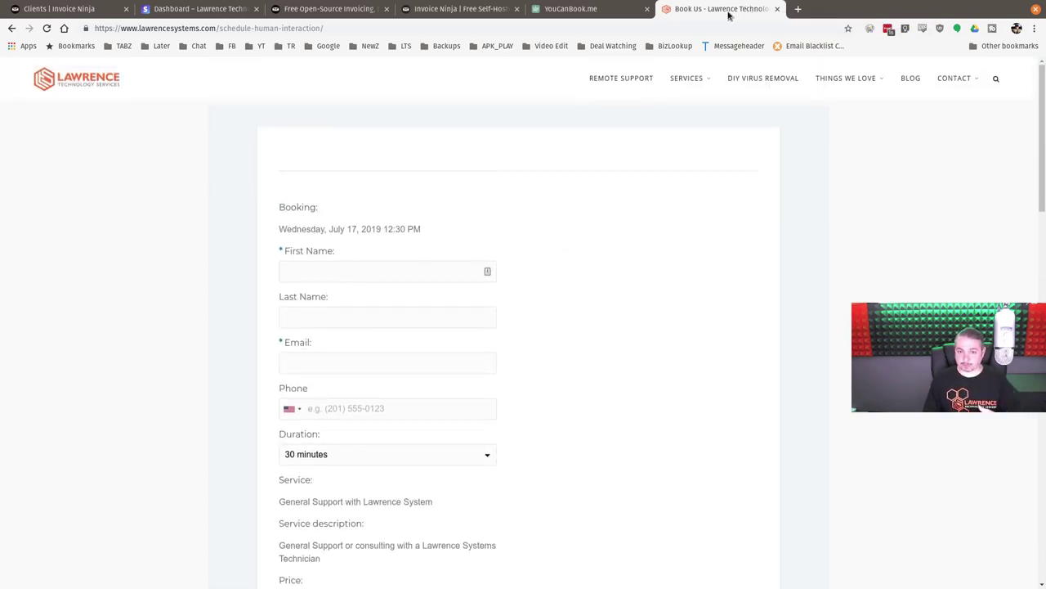
pyautogui.hotkey('ctrl', 'w')
pyautogui.hotkey('ctrl', 'w')
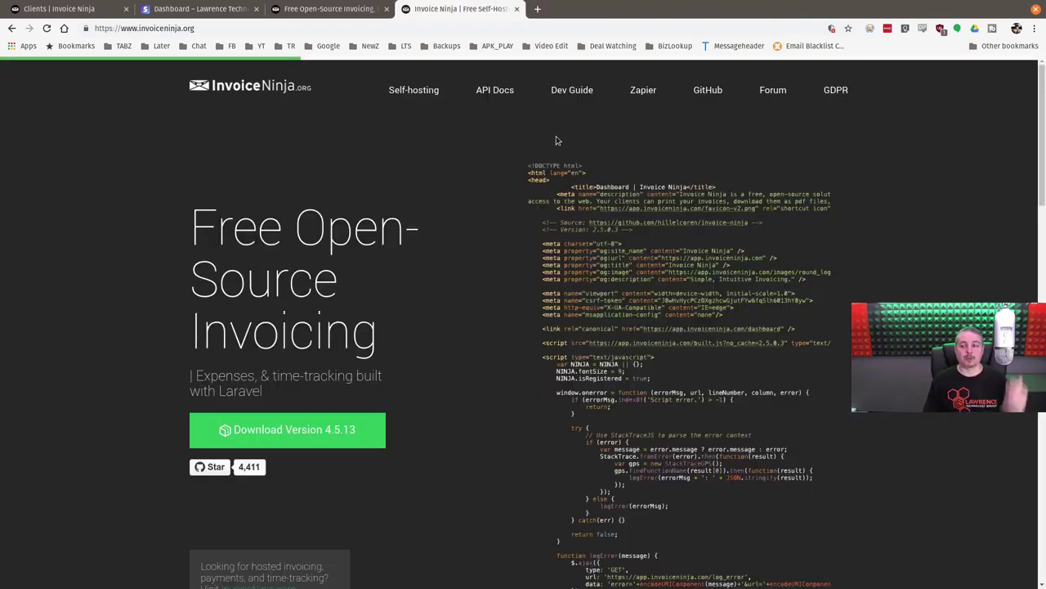
# - Return to the invoiceninja.com home page and go to its pricing plans
pyautogui.click(300, 8)
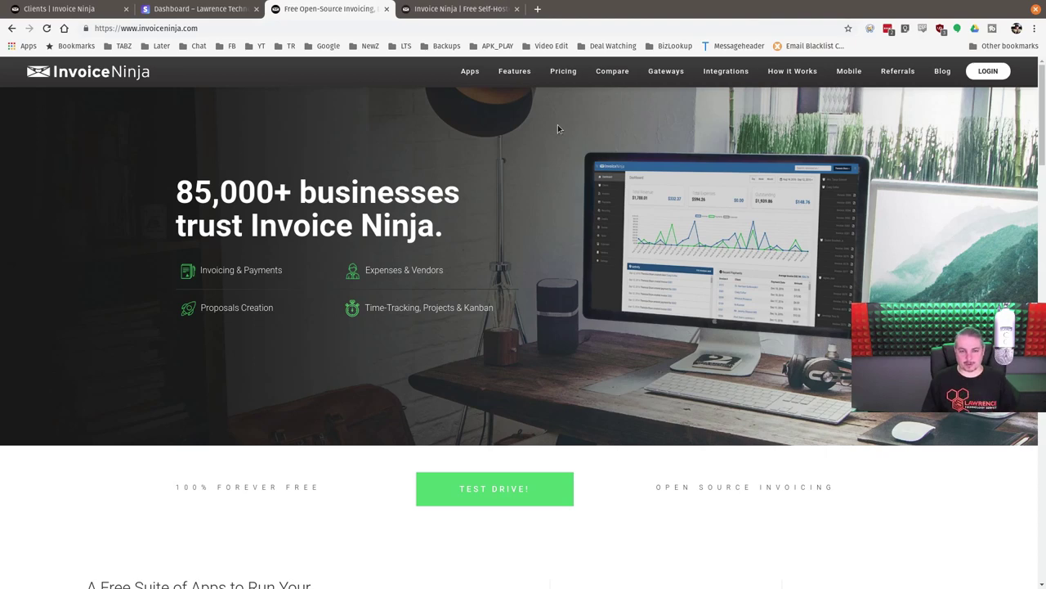
pyautogui.click(565, 74)
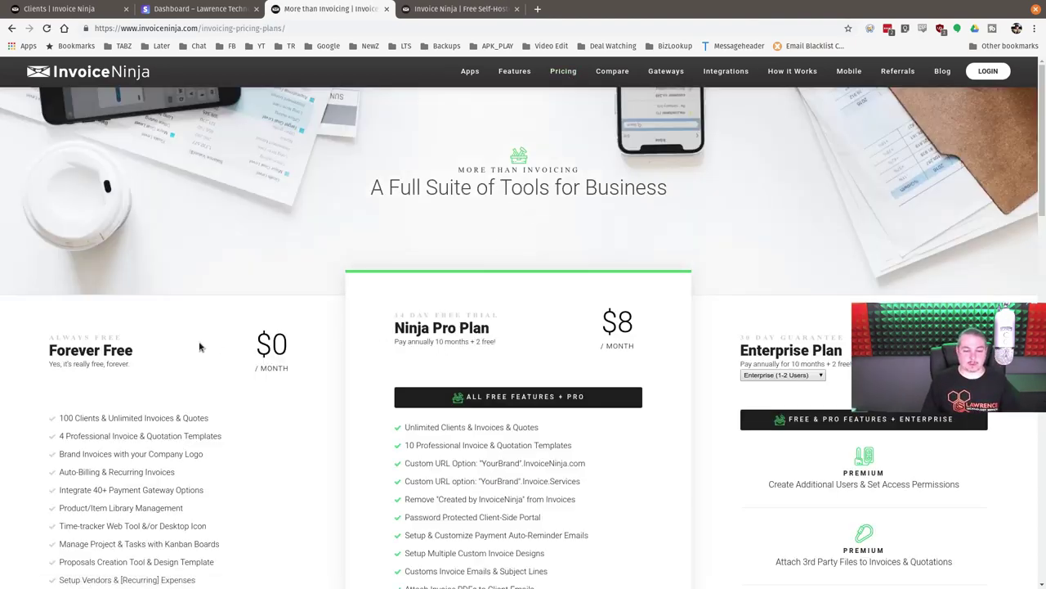
# - Scroll through the Forever Free $0, Ninja Pro $8 and Enterprise $12 monthly plans
pyautogui.scroll(-2, 544, 336)
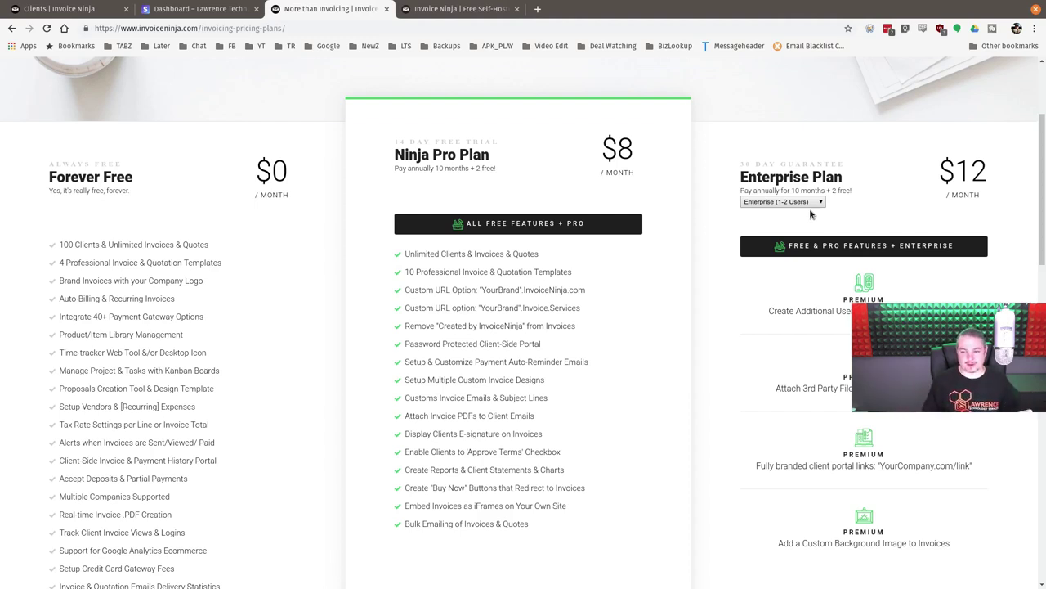
pyautogui.scroll(2, 812, 214)
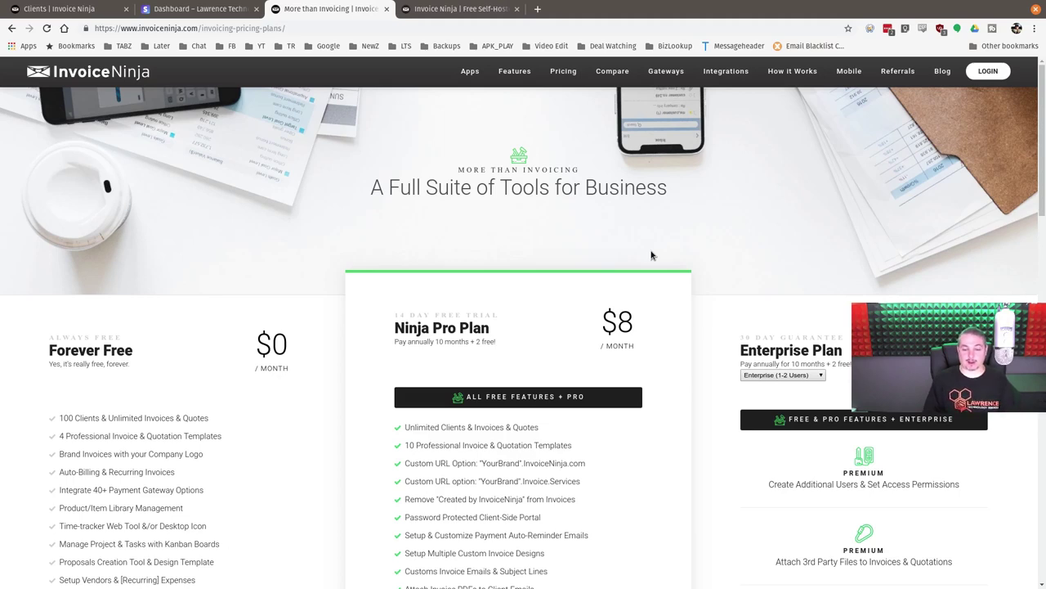
pyautogui.scroll(-2, 654, 253)
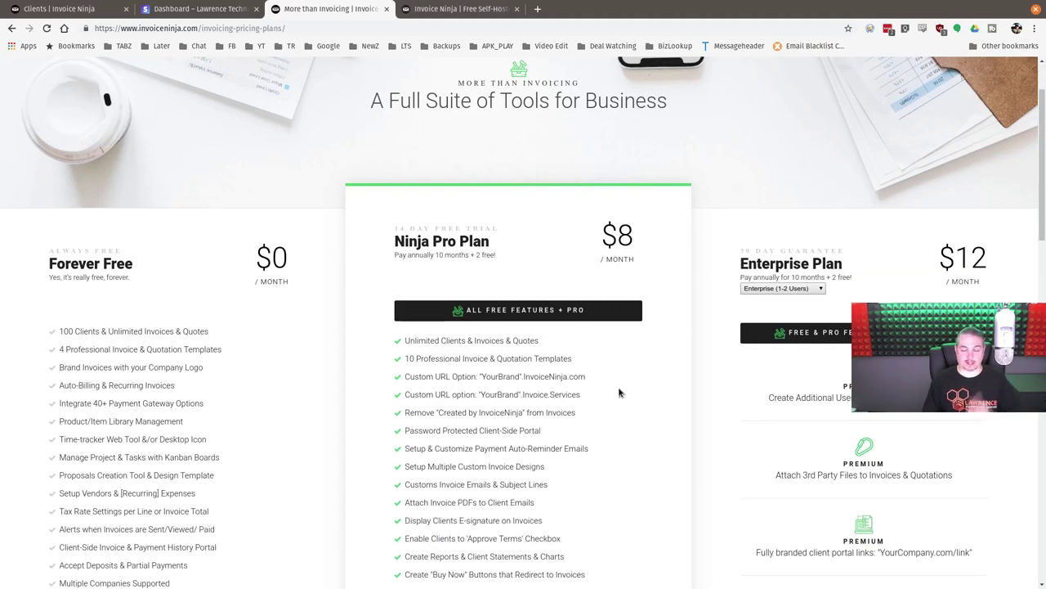
pyautogui.scroll(-4, 619, 393)
pyautogui.scroll(6, 619, 393)
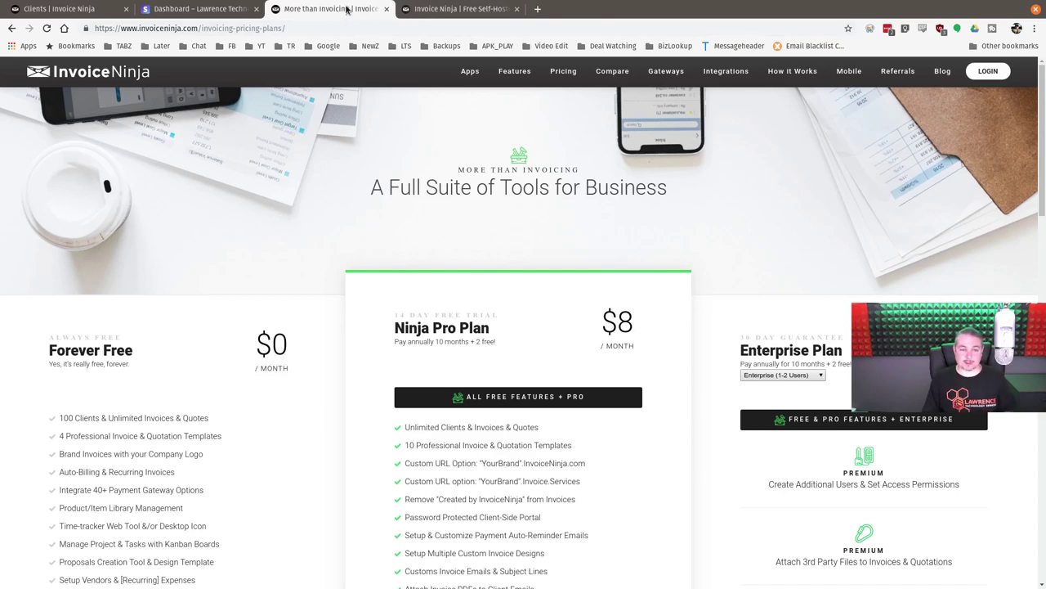
# - Close the pricing tab and browse the invoiceninja.org page offering Download Version 4.5.13
pyautogui.middleClick(347, 10)
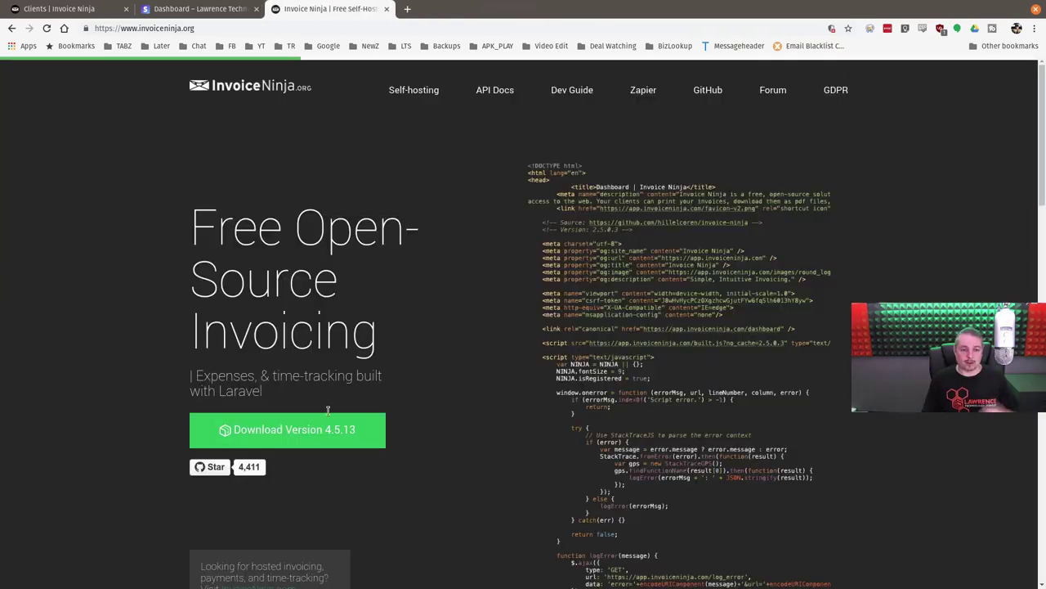
pyautogui.scroll(-3, 466, 256)
pyautogui.scroll(3, 474, 376)
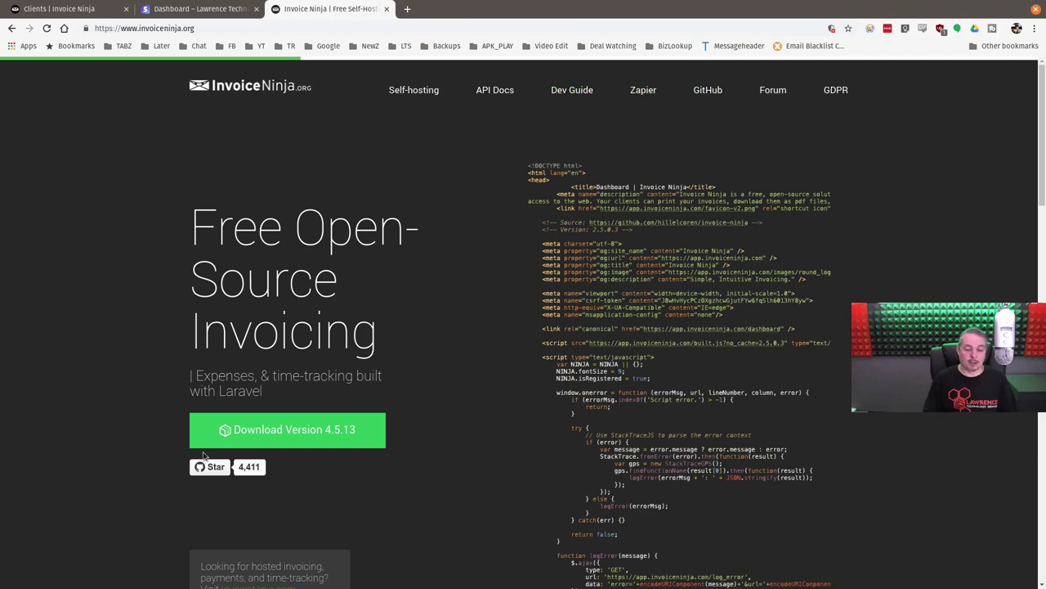
pyautogui.scroll(-3, 327, 311)
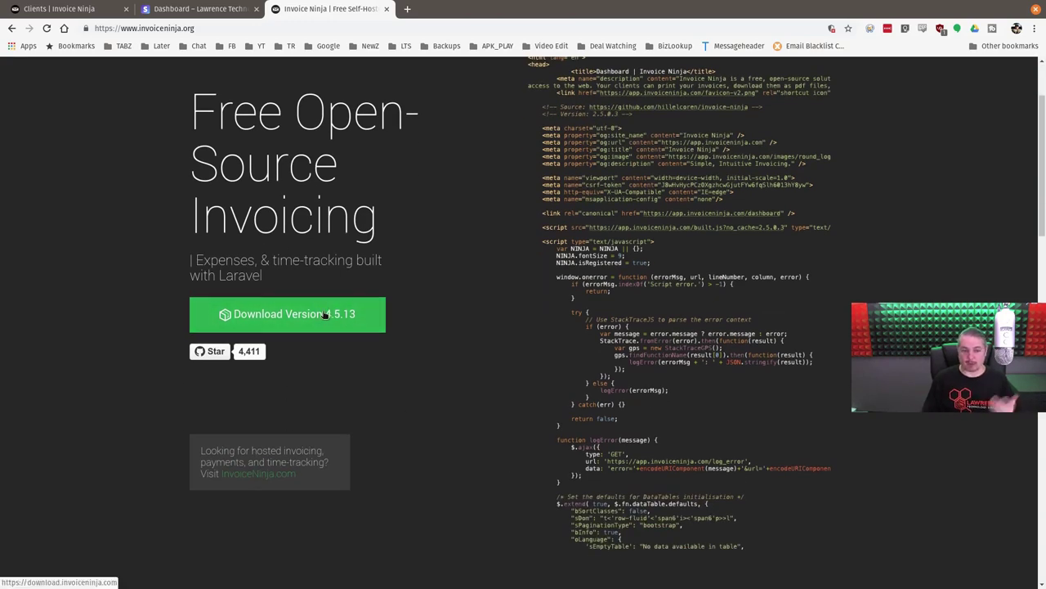
pyautogui.scroll(3, 327, 315)
# - Browse the invoiceninja/invoiceninja GitHub README, then bring up the Stripe customer page
pyautogui.click(715, 96)
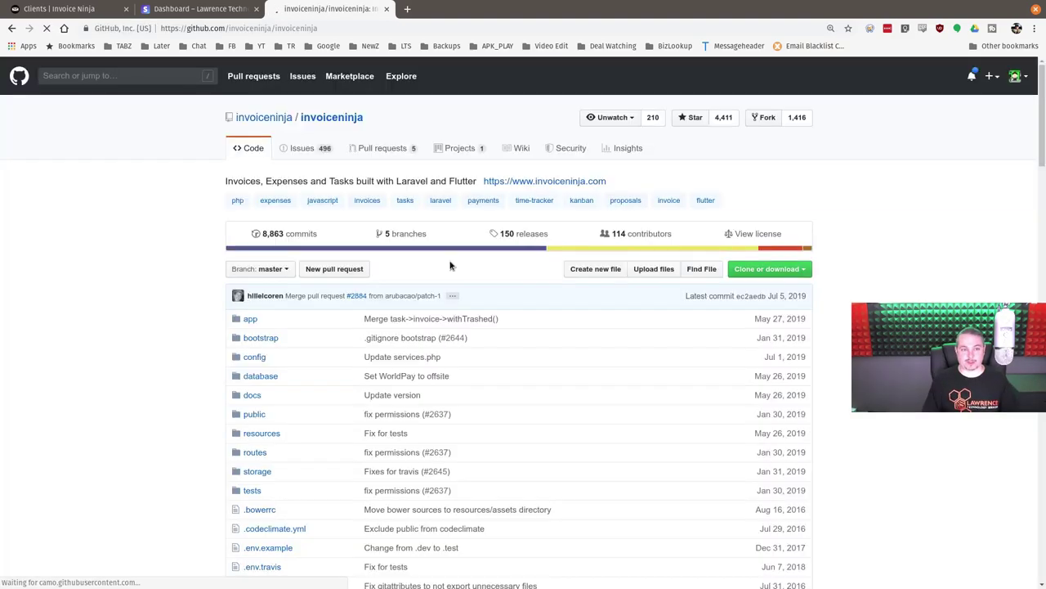
pyautogui.scroll(-6, 451, 271)
pyautogui.scroll(-7, 442, 324)
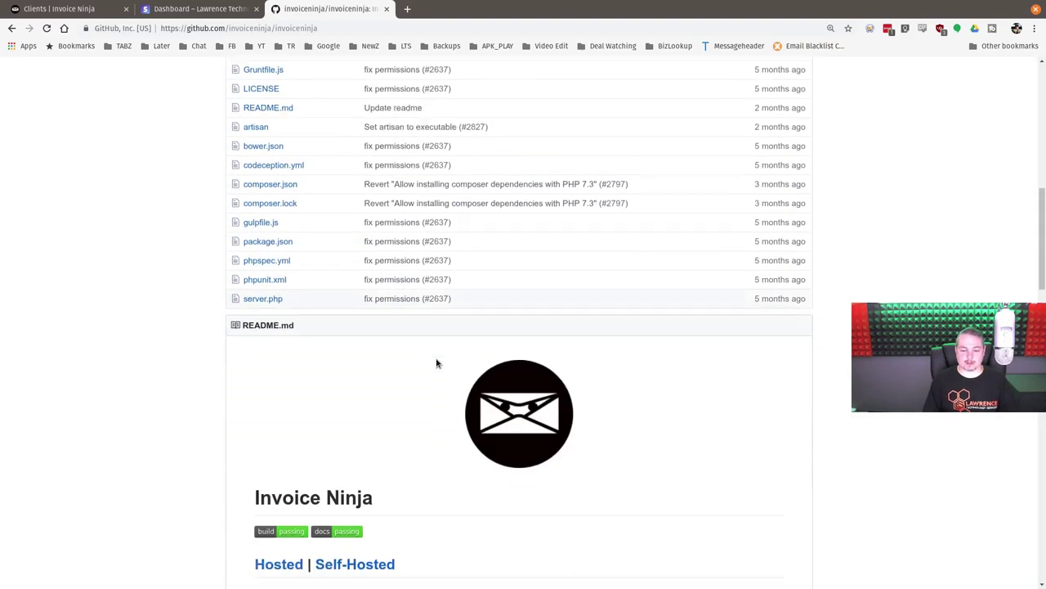
pyautogui.scroll(-4, 426, 382)
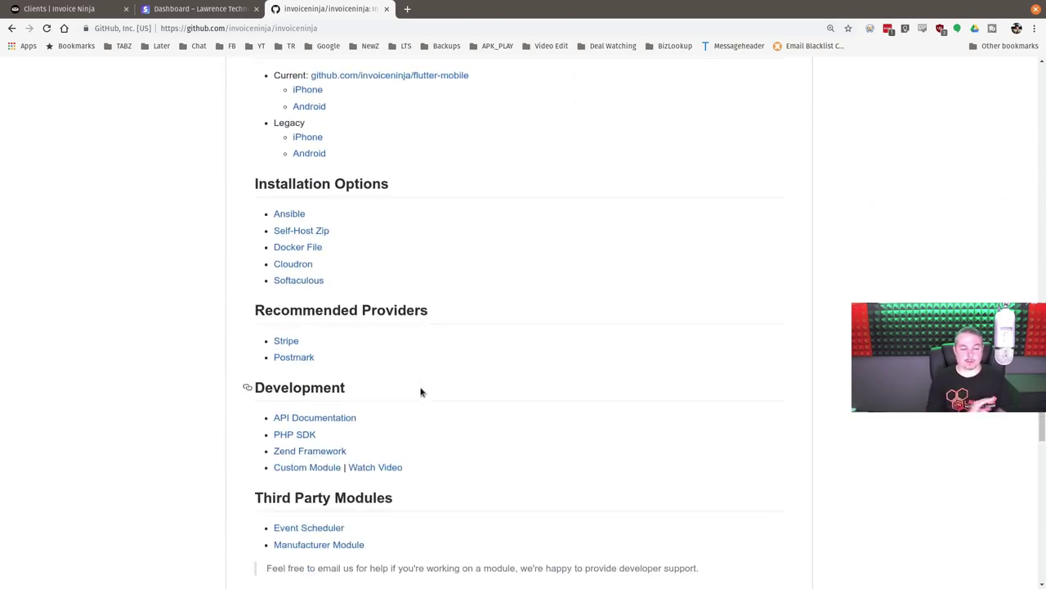
pyautogui.scroll(11, 421, 393)
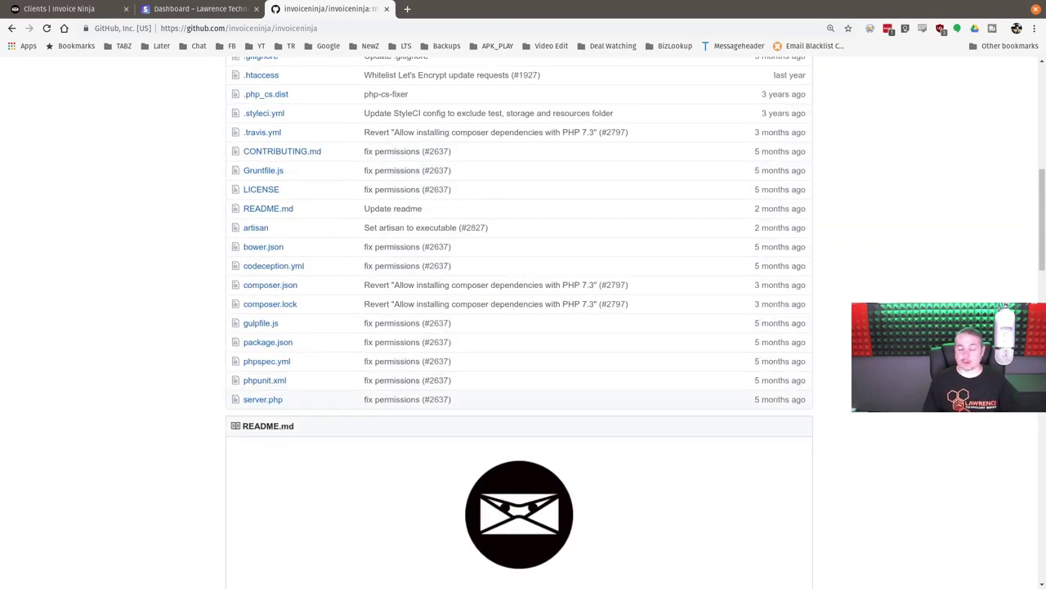
pyautogui.scroll(5, 843, 412)
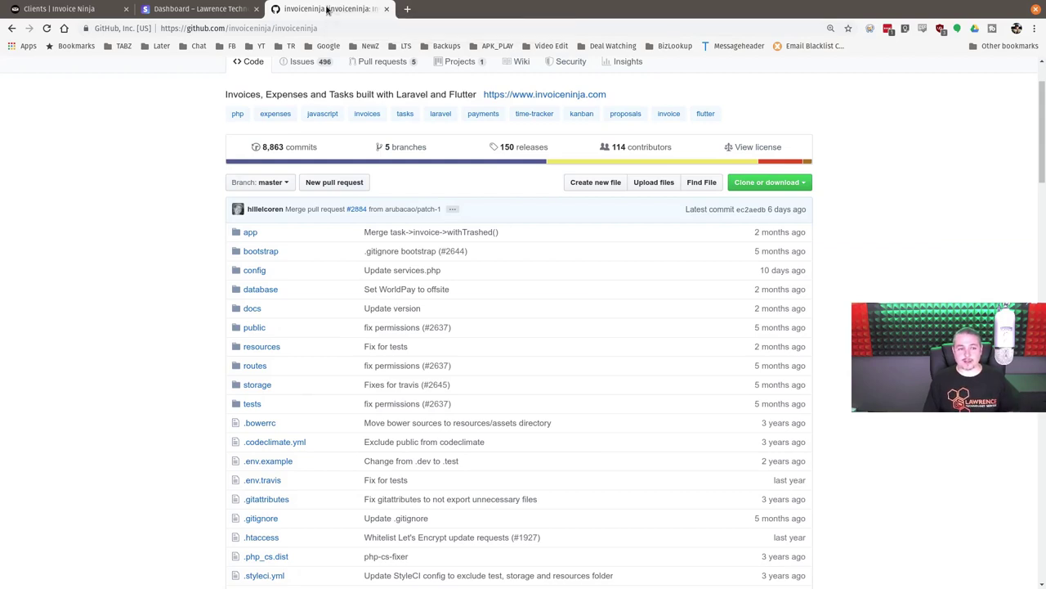
pyautogui.click(200, 9)
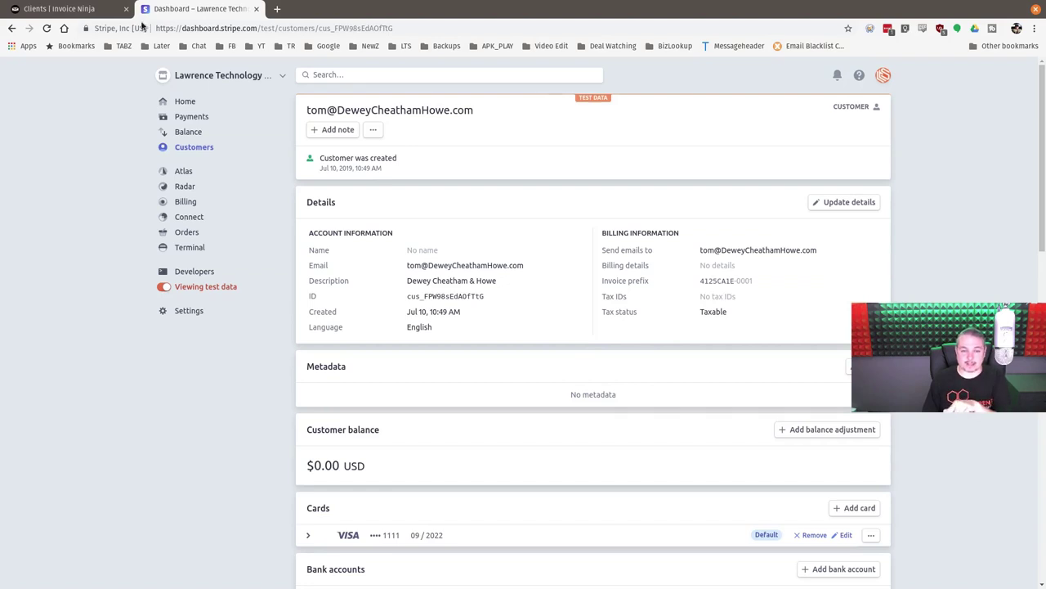
# - Return to Invoice Ninja's Clients list showing four active clients
pyautogui.click(94, 11)
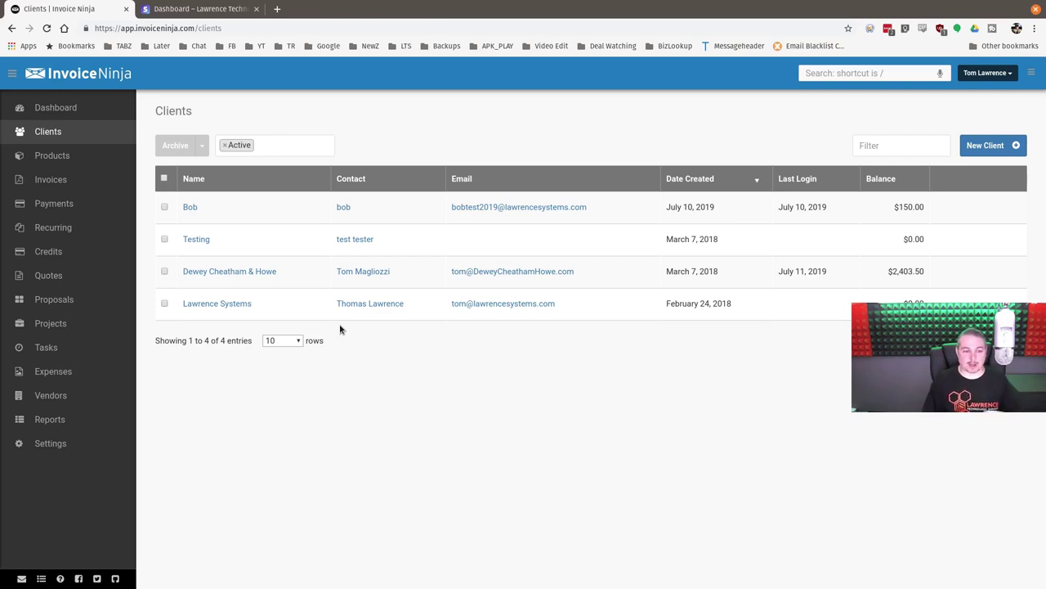
# - Open the Dewey Cheatham & Howe client record and select its street address
pyautogui.click(264, 271)
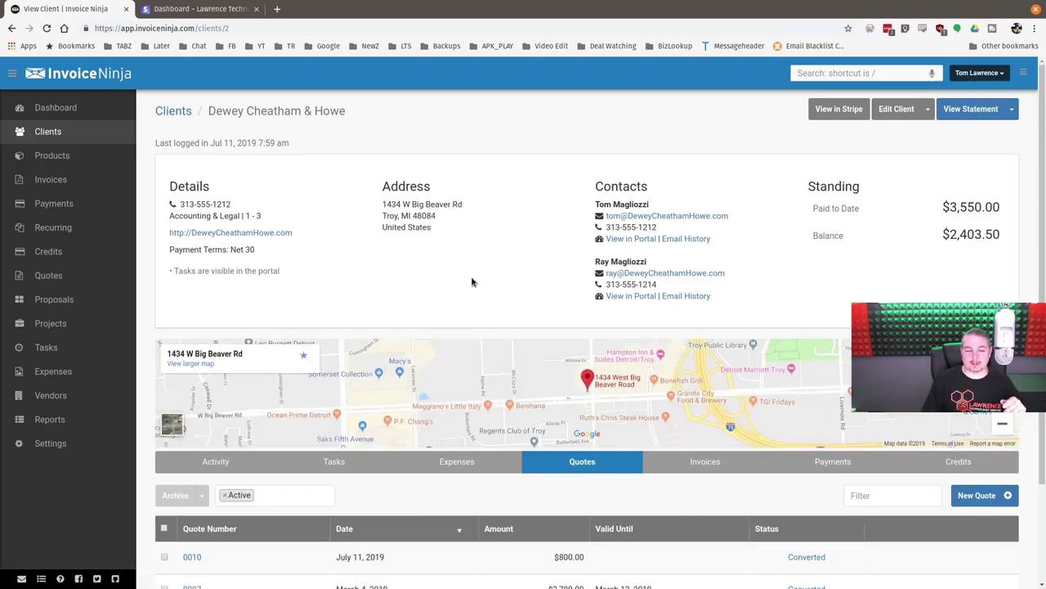
pyautogui.tripleClick(424, 205)
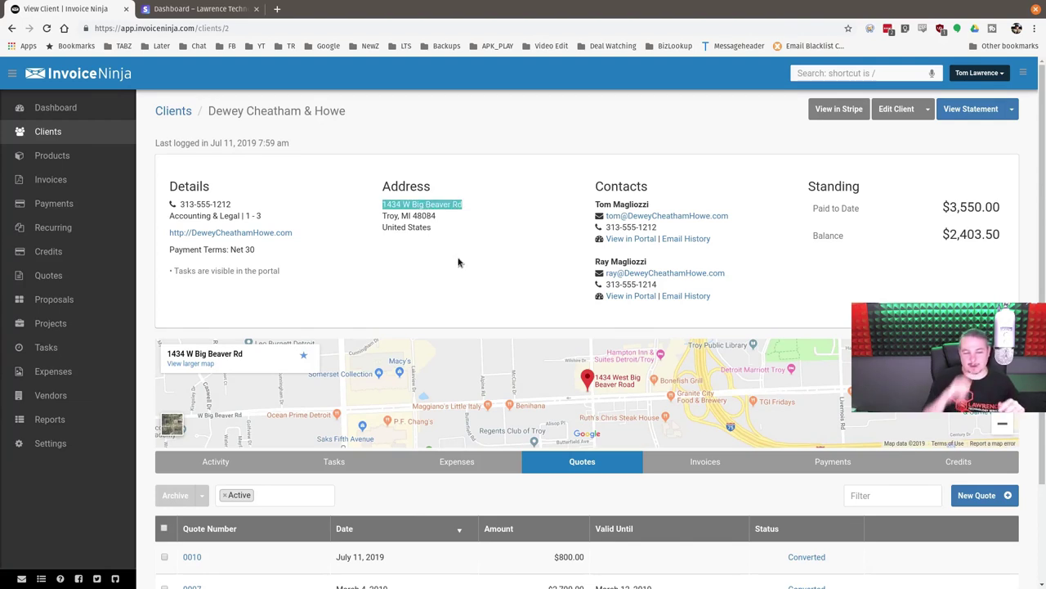
pyautogui.click(437, 214)
pyautogui.tripleClick(434, 205)
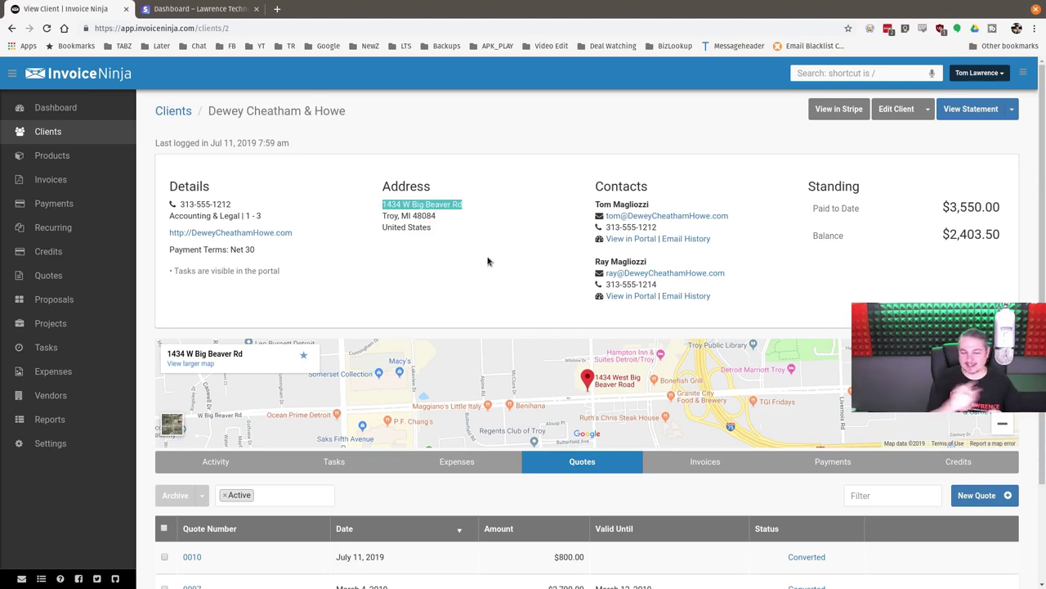
pyautogui.scroll(-3, 402, 195)
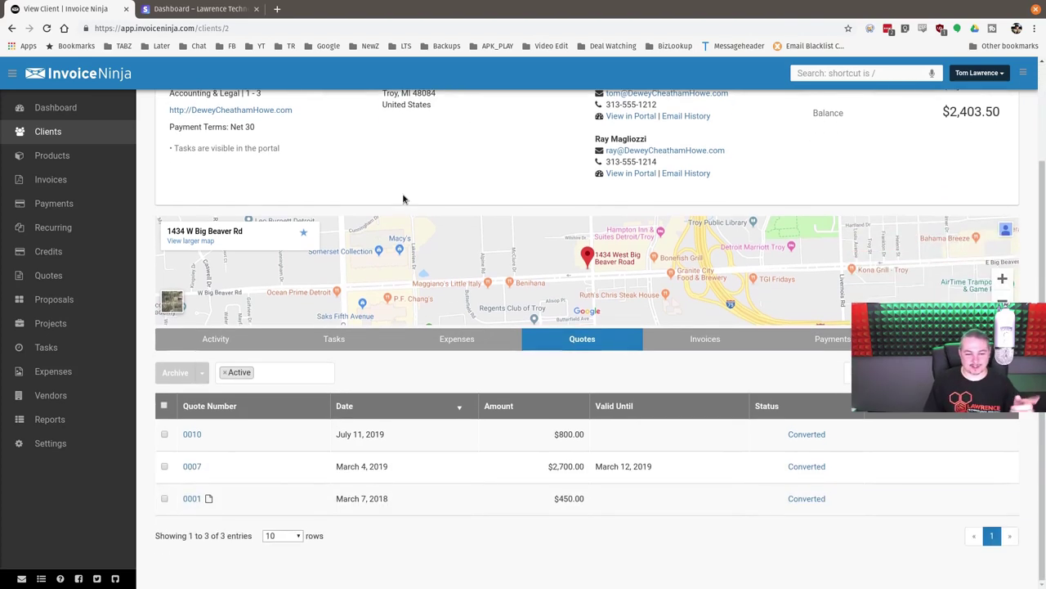
pyautogui.scroll(3, 515, 421)
pyautogui.scroll(-3, 515, 421)
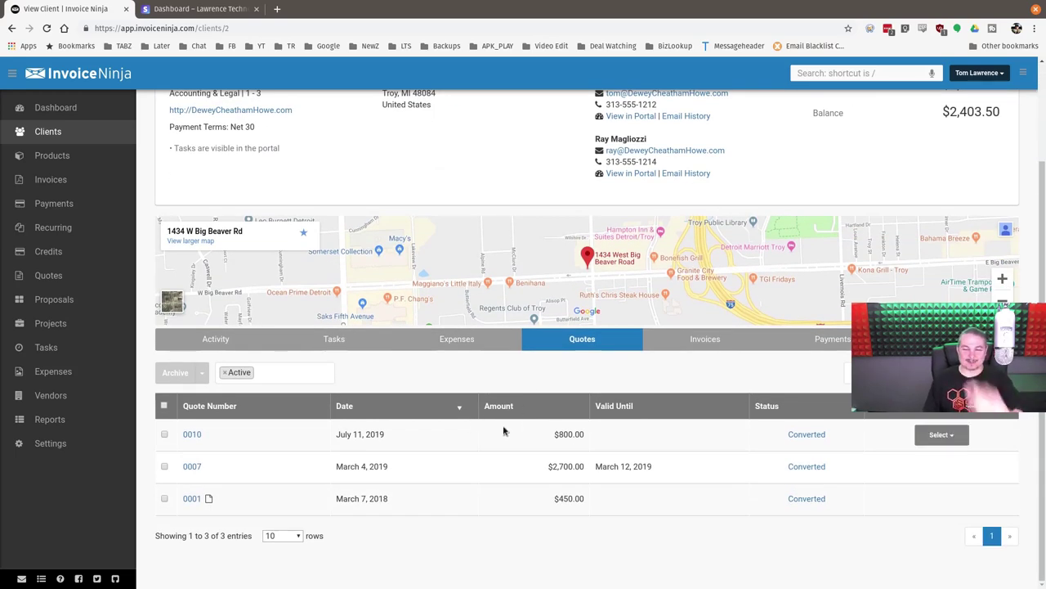
pyautogui.scroll(3, 573, 368)
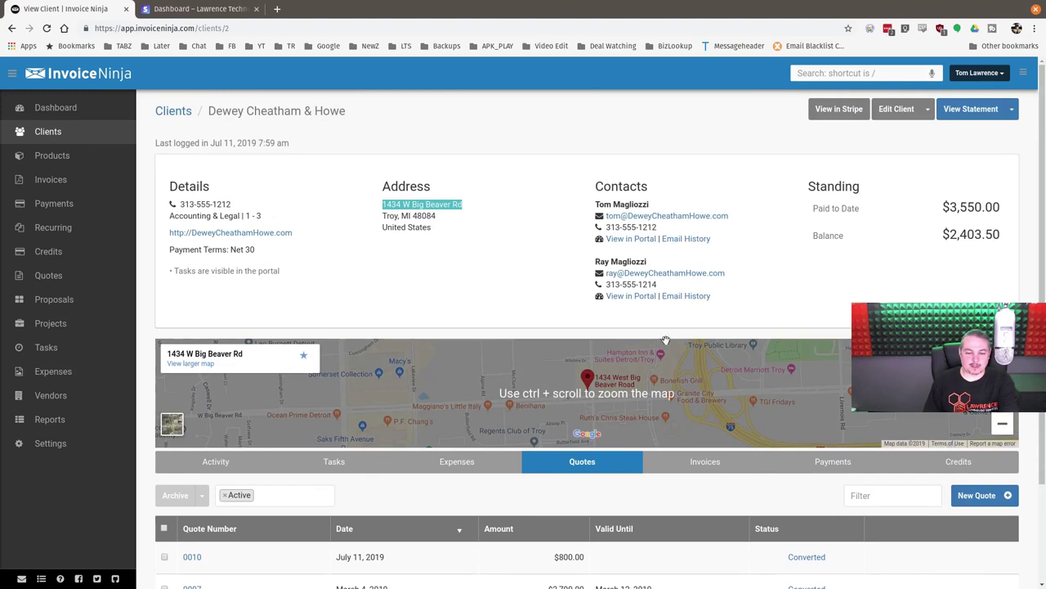
pyautogui.scroll(-3, 641, 338)
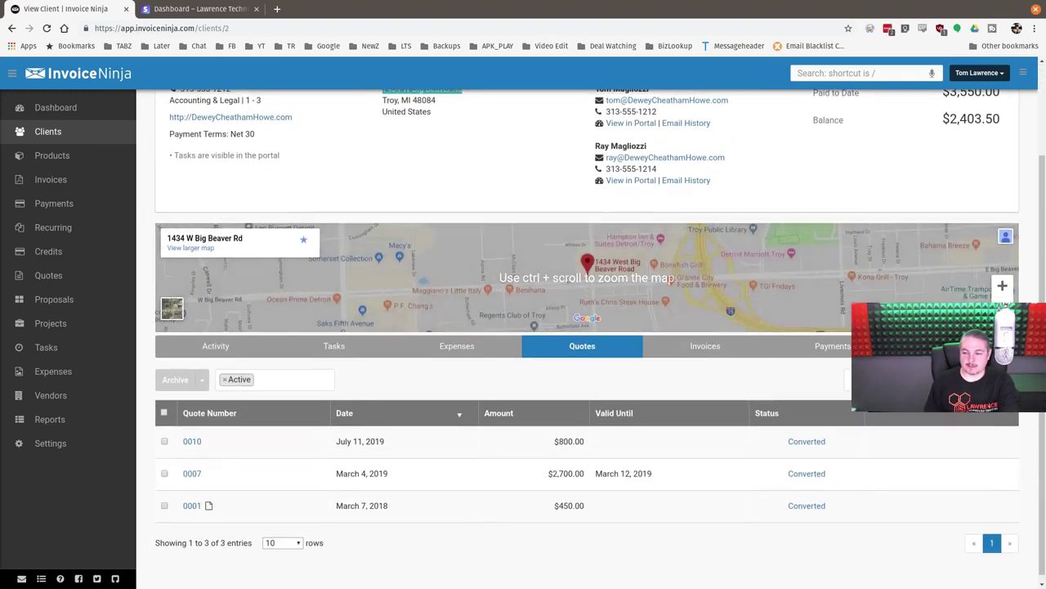
# - Zoom the client map out to a regional view and start a new quote
pyautogui.click(1003, 308)
pyautogui.click(1003, 308)
pyautogui.click(1002, 309)
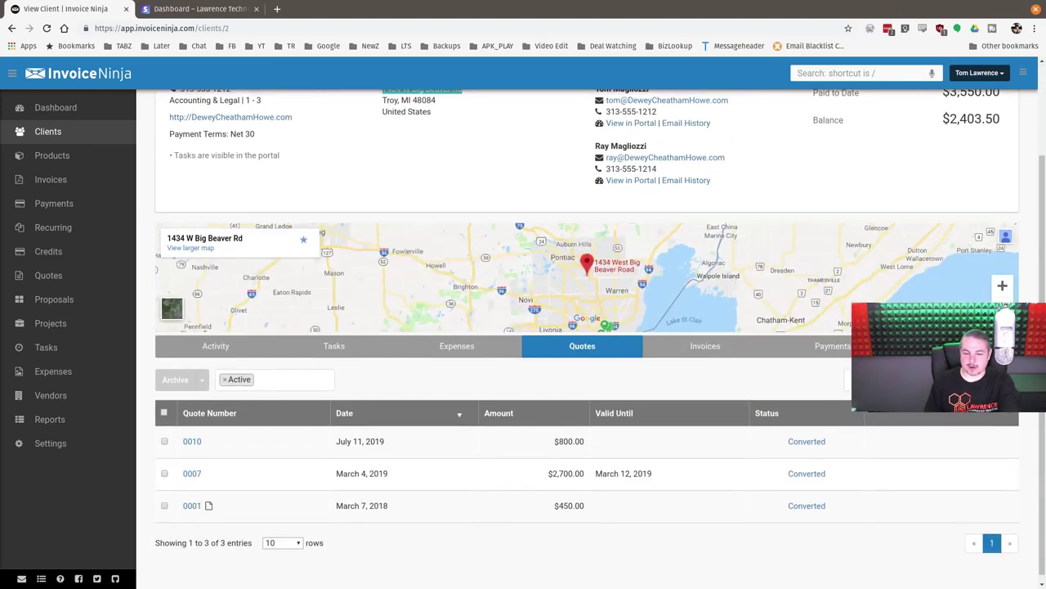
pyautogui.click(1002, 308)
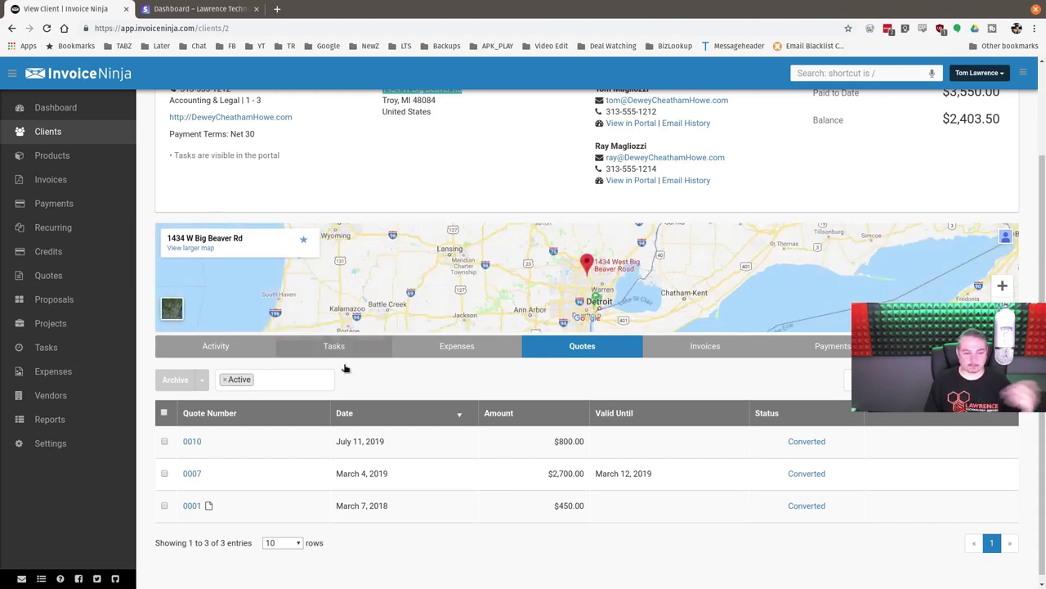
pyautogui.scroll(-1, 368, 454)
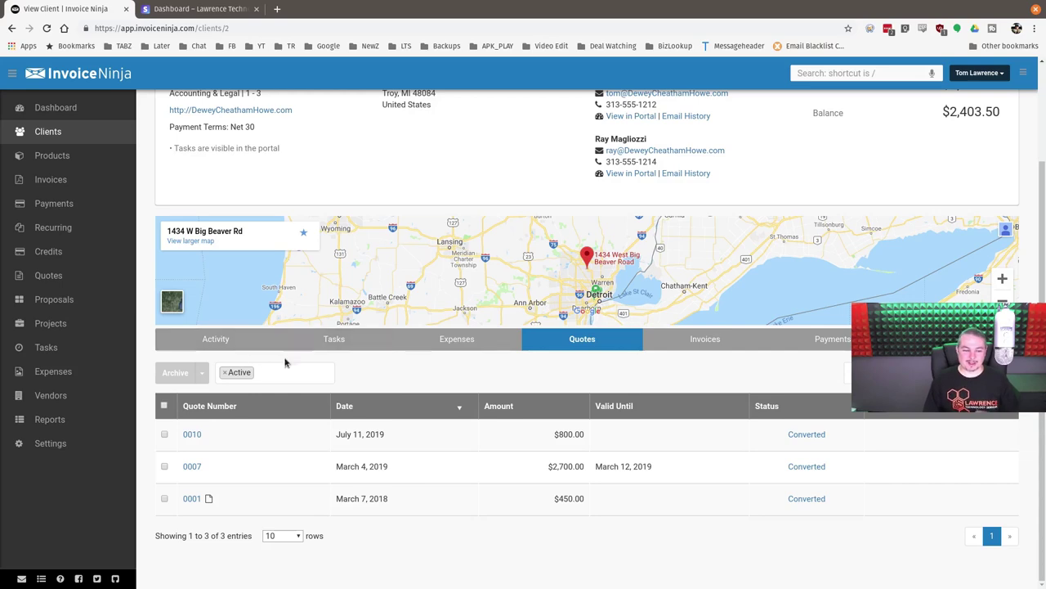
pyautogui.scroll(2, 561, 376)
pyautogui.scroll(-2, 560, 376)
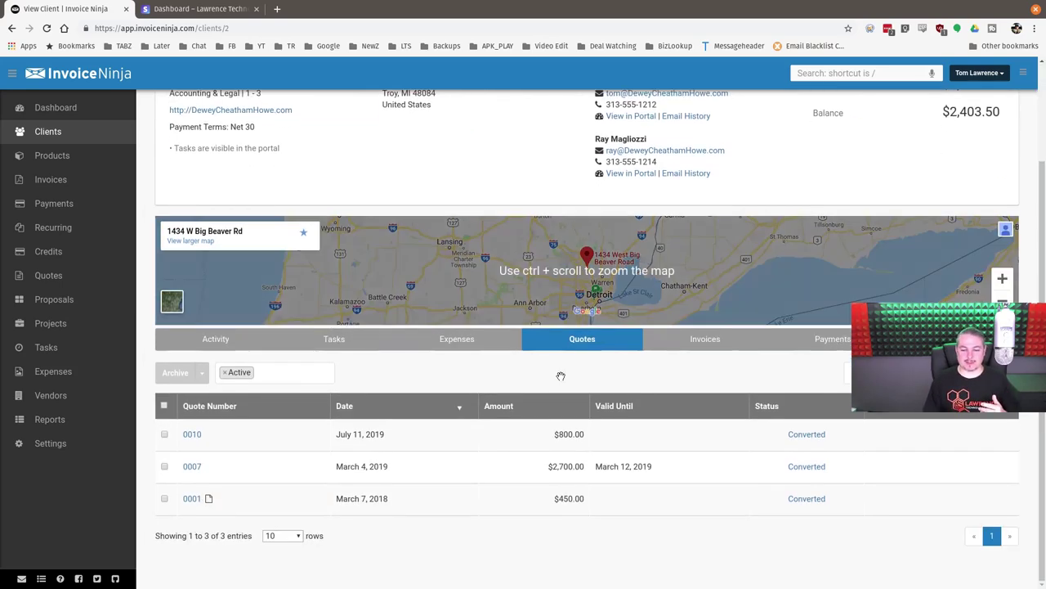
pyautogui.click(981, 372)
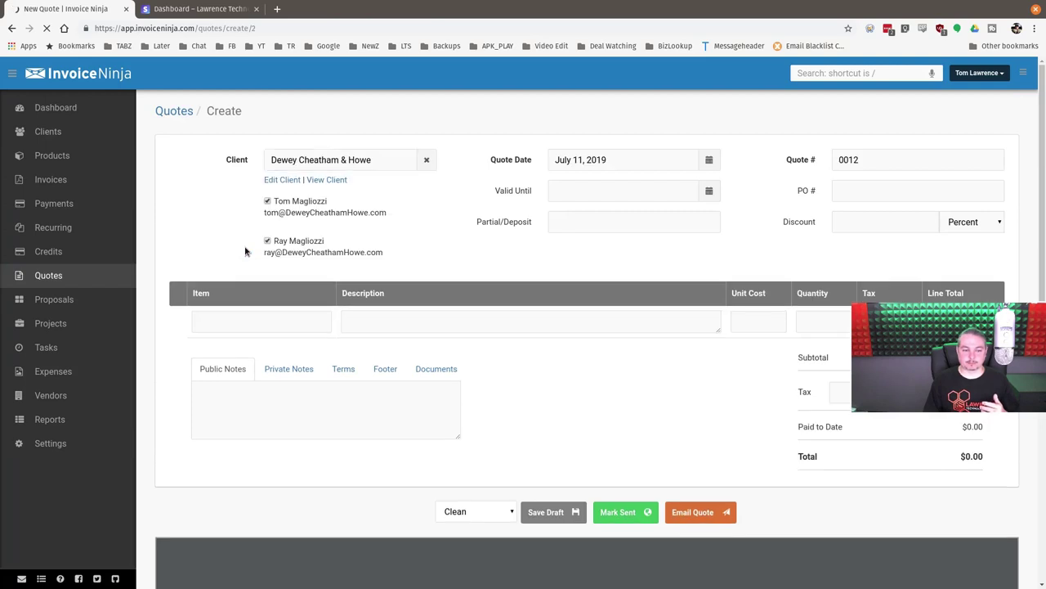
# - Add a $160 Data Drop line to quote 0012 and enlarge its description box
pyautogui.click(260, 321)
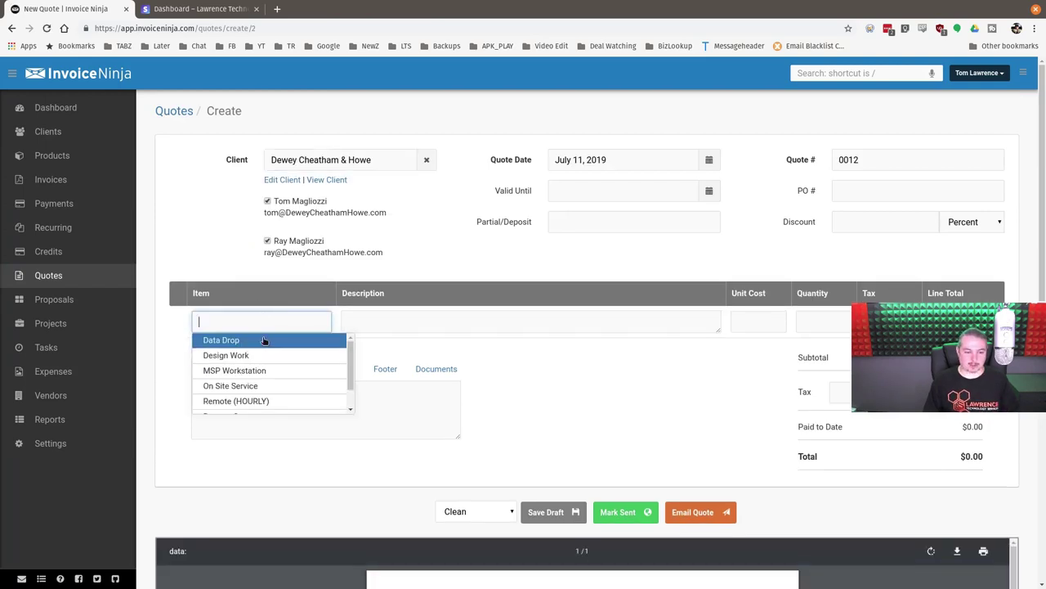
pyautogui.click(265, 340)
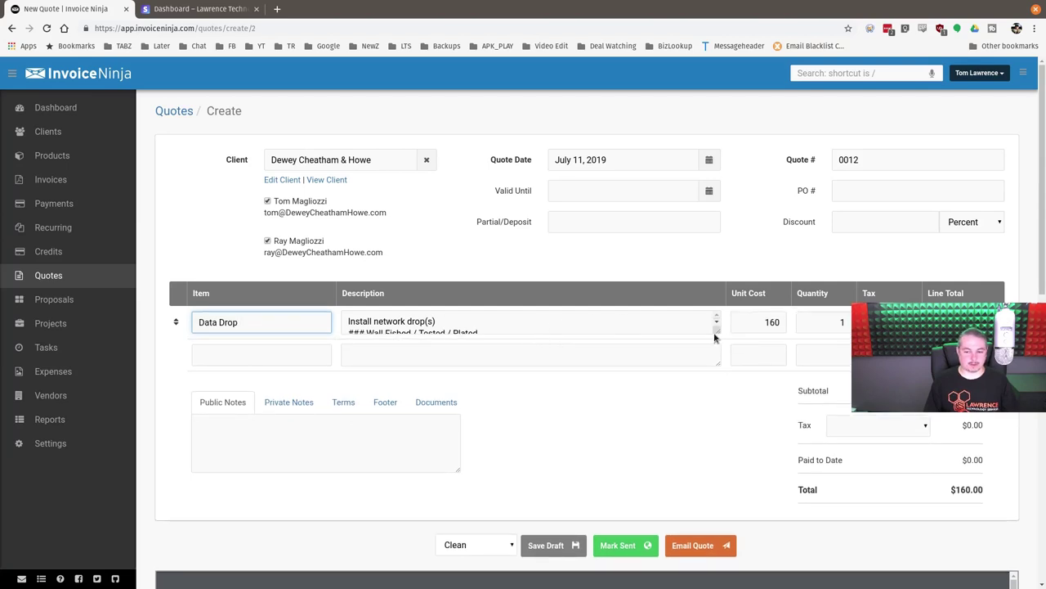
pyautogui.moveTo(715, 337); pyautogui.dragTo(712, 379)
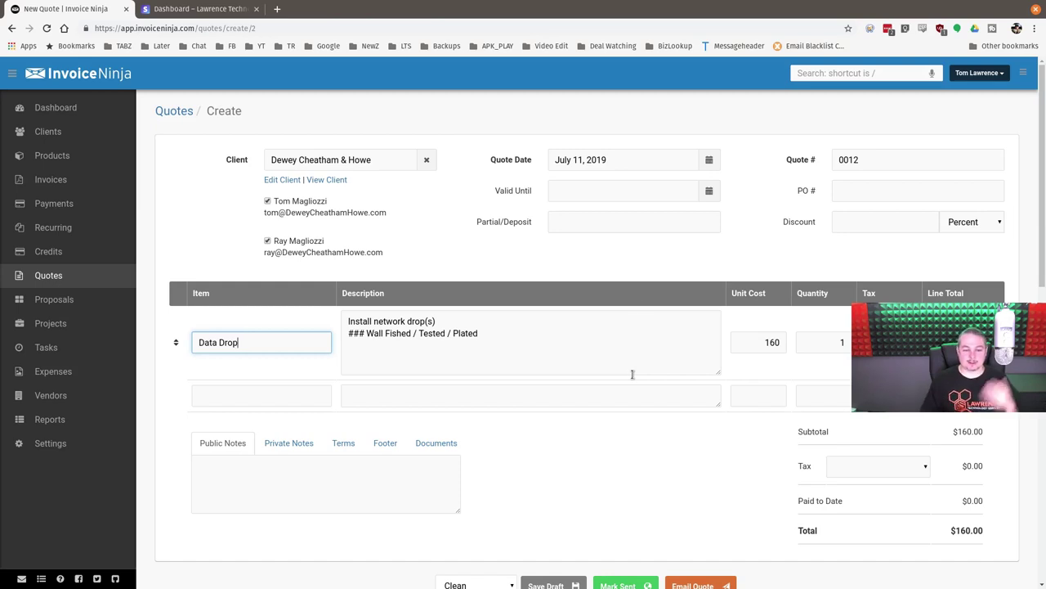
pyautogui.click(523, 324)
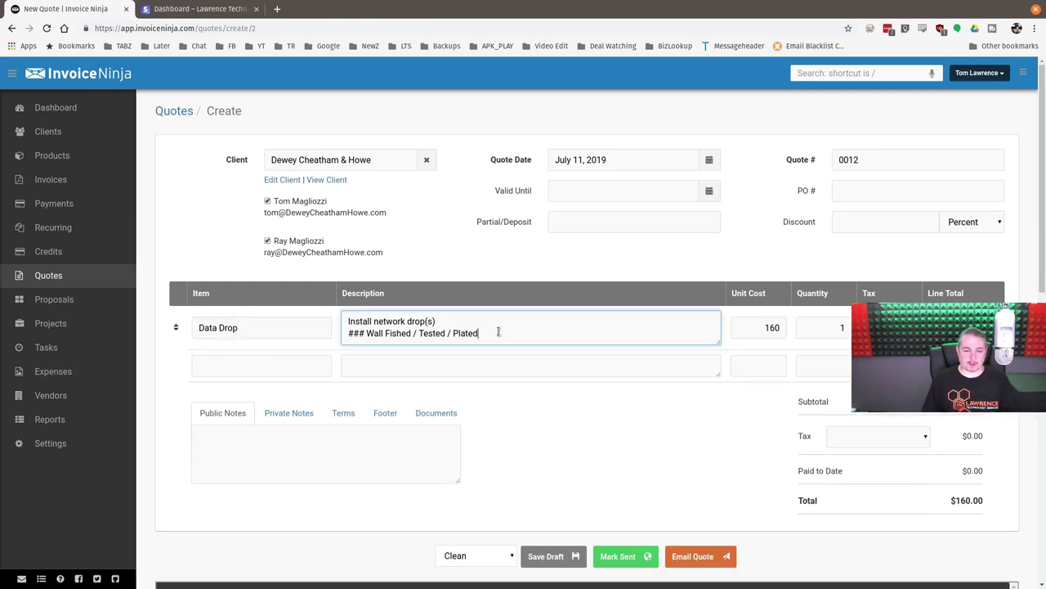
pyautogui.scroll(-4, 523, 331)
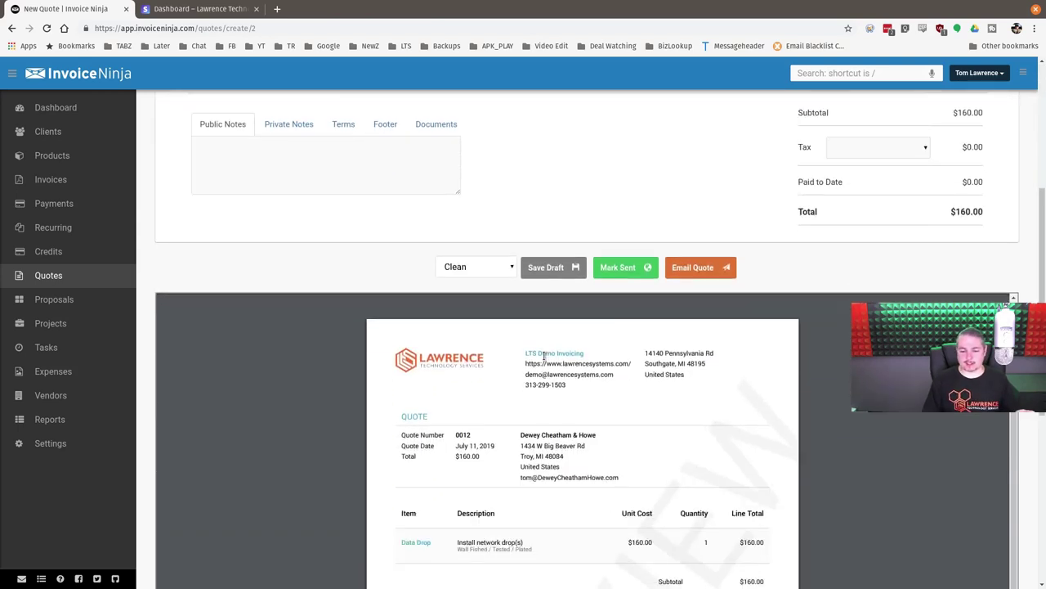
# - Switch quote 0012 to the Custom1 design
pyautogui.click(500, 267)
pyautogui.click(473, 394)
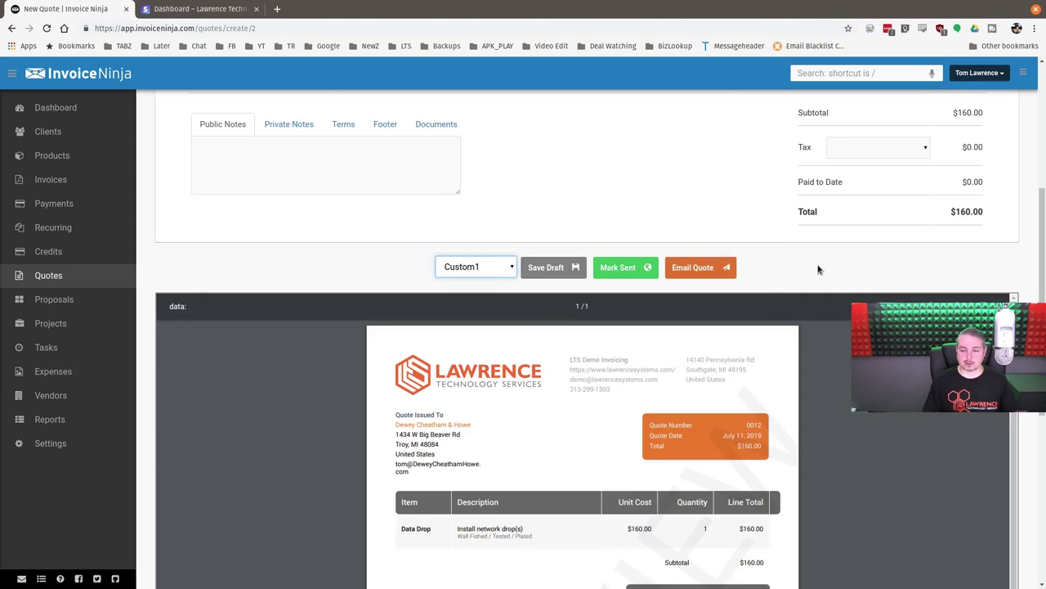
pyautogui.scroll(-3, 573, 327)
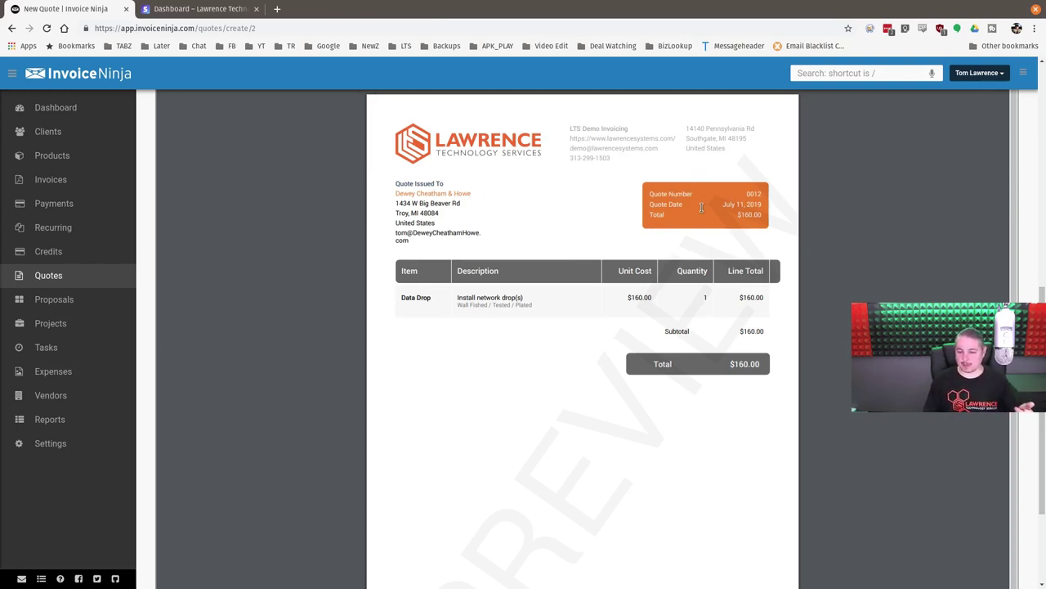
pyautogui.scroll(6, 681, 185)
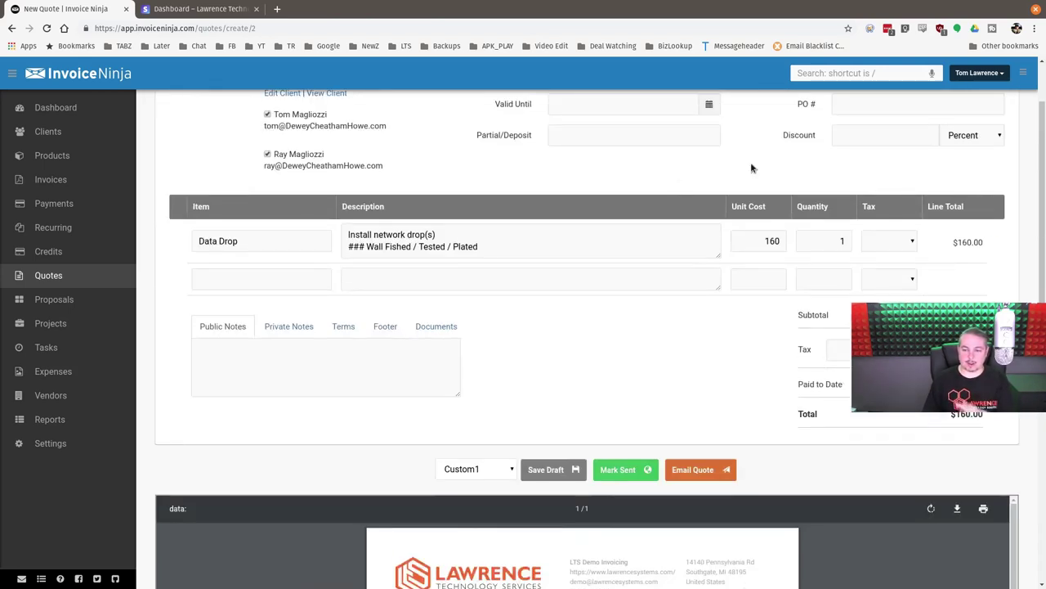
# - Set the Data Drop quantity to 5, bringing the quote total to $800.00
pyautogui.doubleClick(833, 242)
pyautogui.write('5')
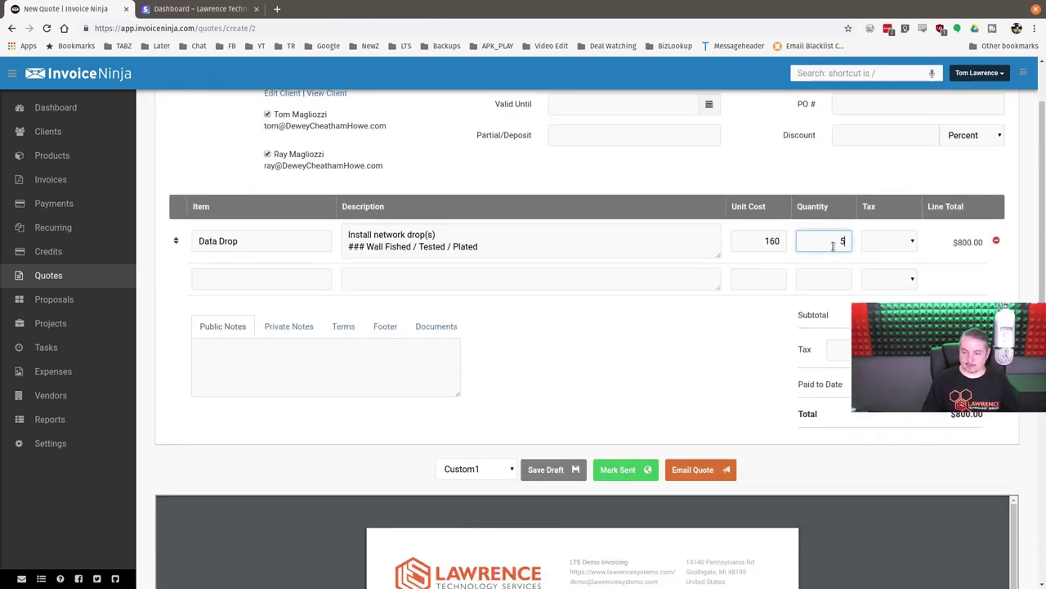
pyautogui.press('Tab')
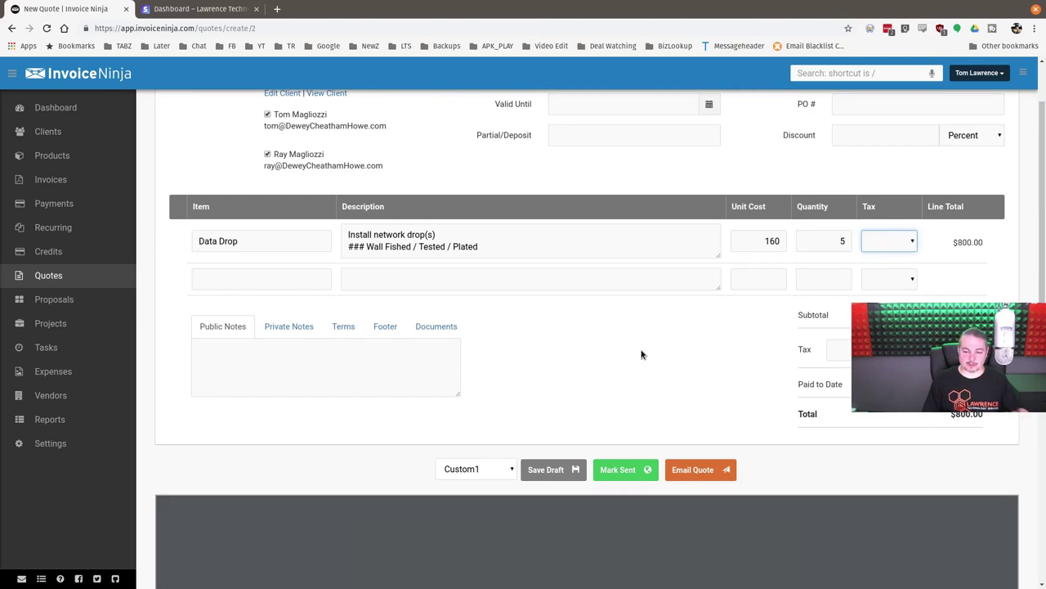
pyautogui.press('Tab')
pyautogui.press('Tab')
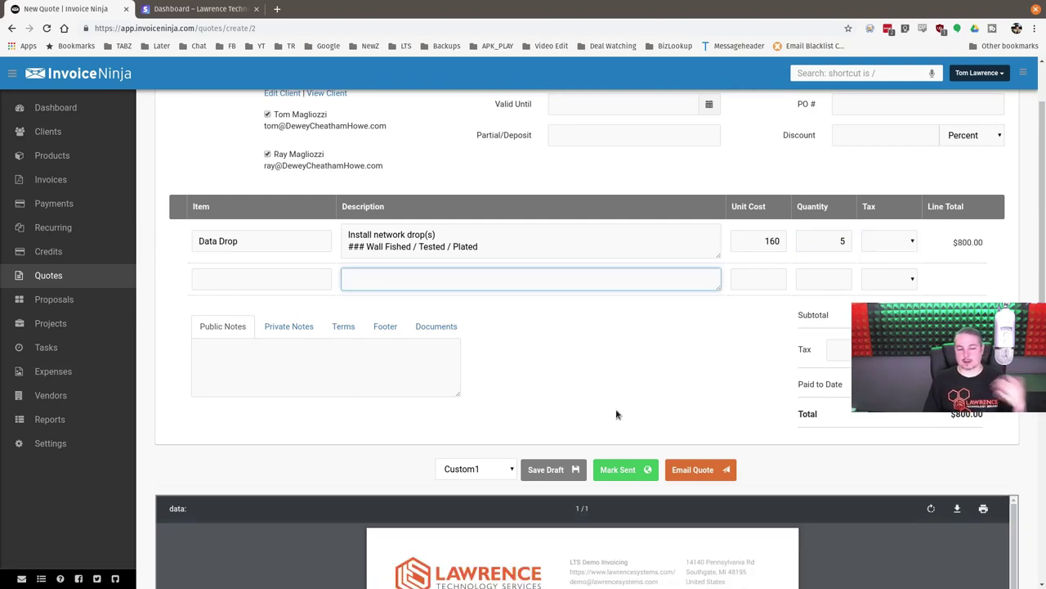
pyautogui.scroll(-2, 551, 352)
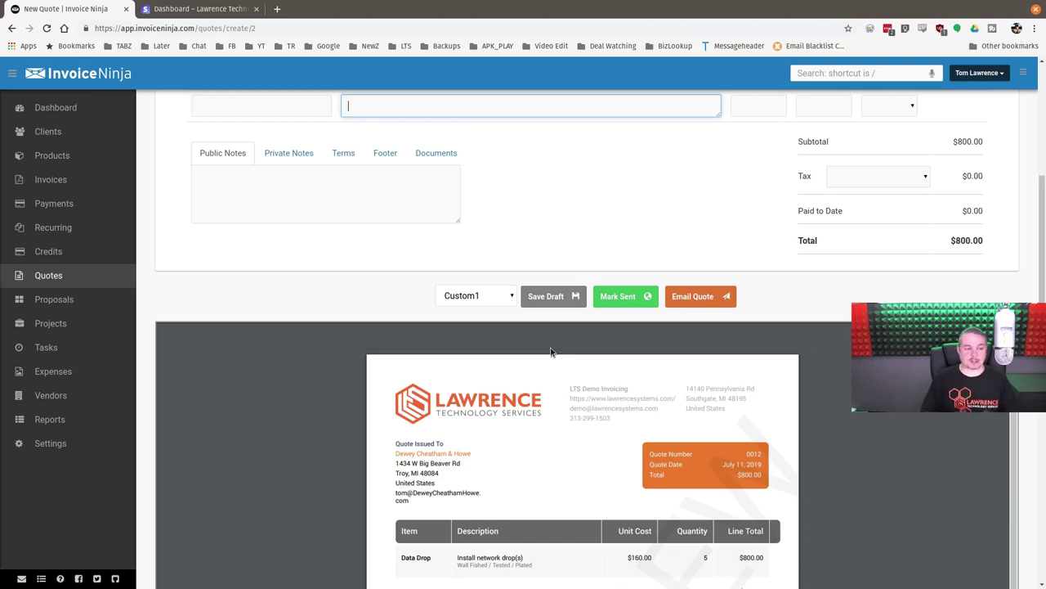
pyautogui.scroll(-3, 515, 267)
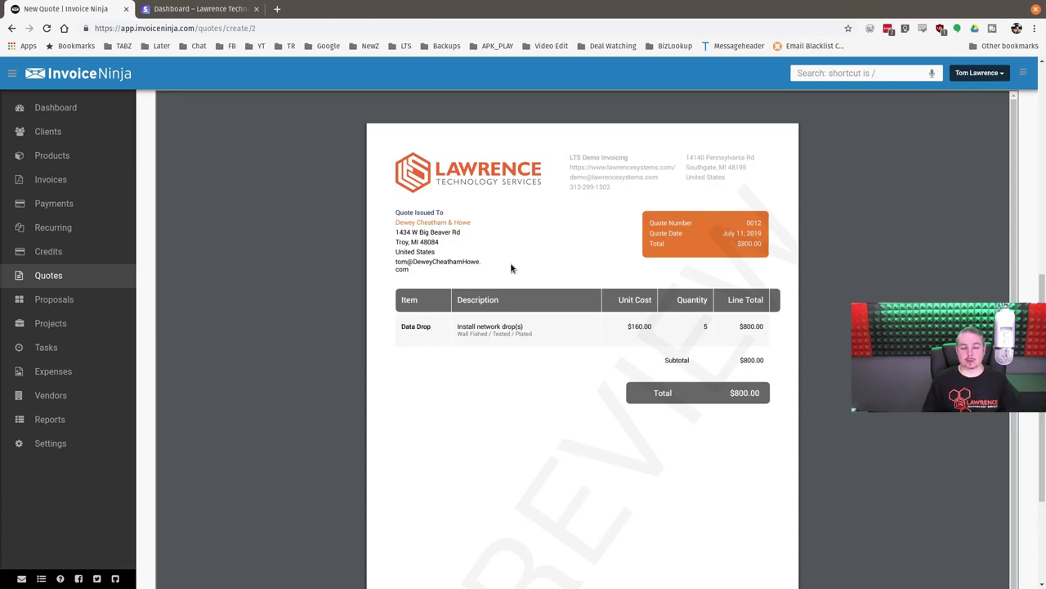
pyautogui.scroll(5, 511, 268)
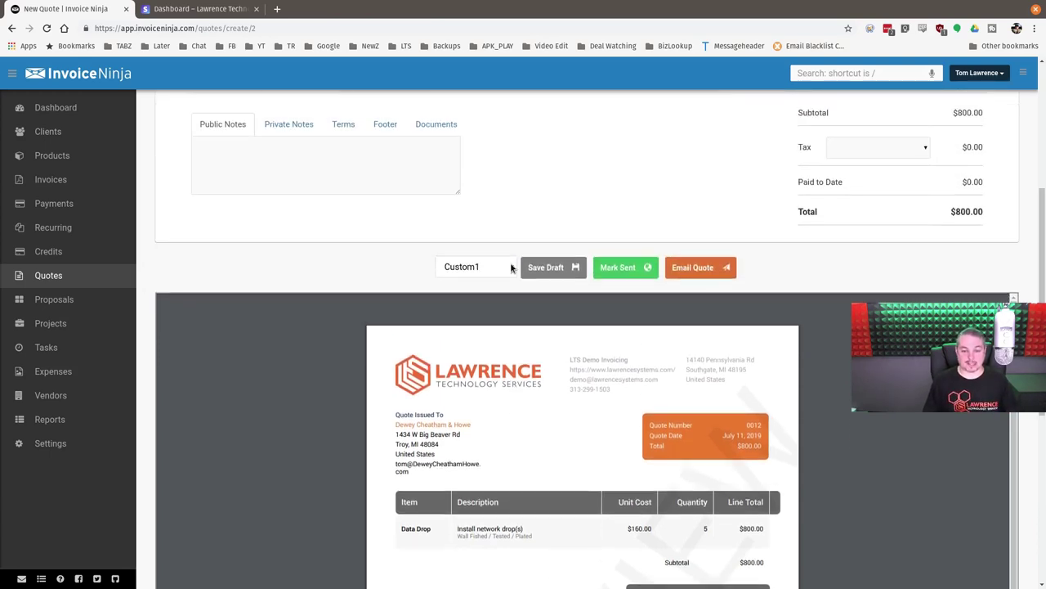
pyautogui.scroll(1, 570, 211)
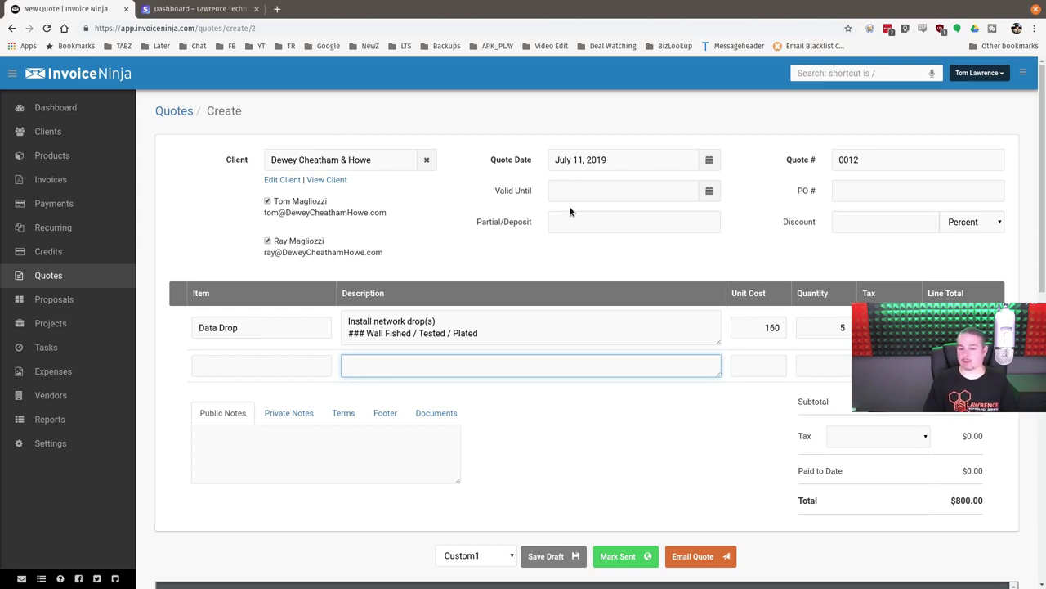
# - Set a Partial/Deposit of 400 on quote 0012 and confirm the preview shows $400.00 partial due
pyautogui.click(618, 230)
pyautogui.write('400')
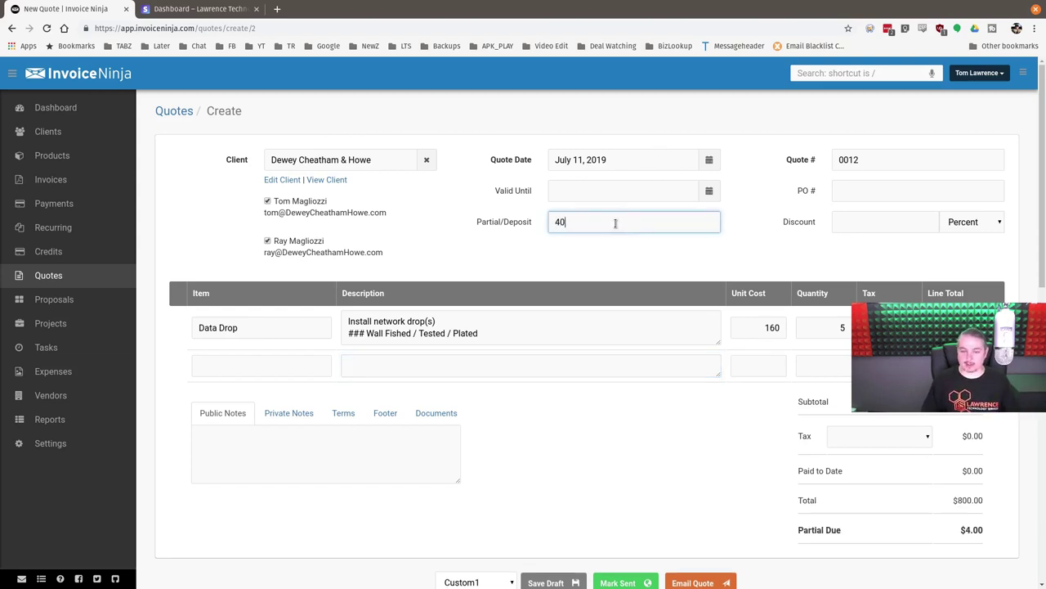
pyautogui.click(566, 398)
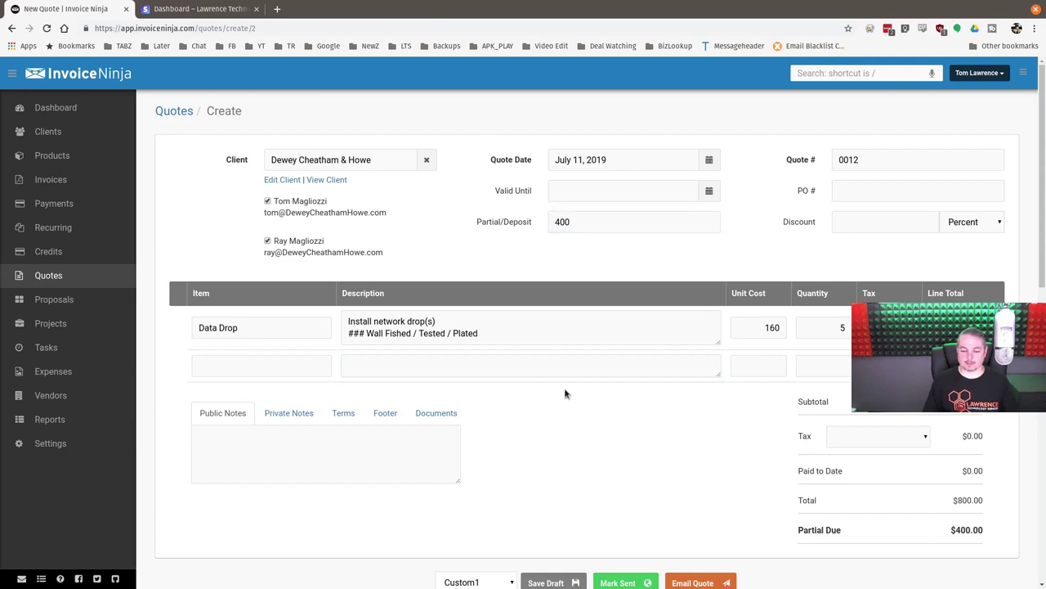
pyautogui.scroll(-1, 565, 393)
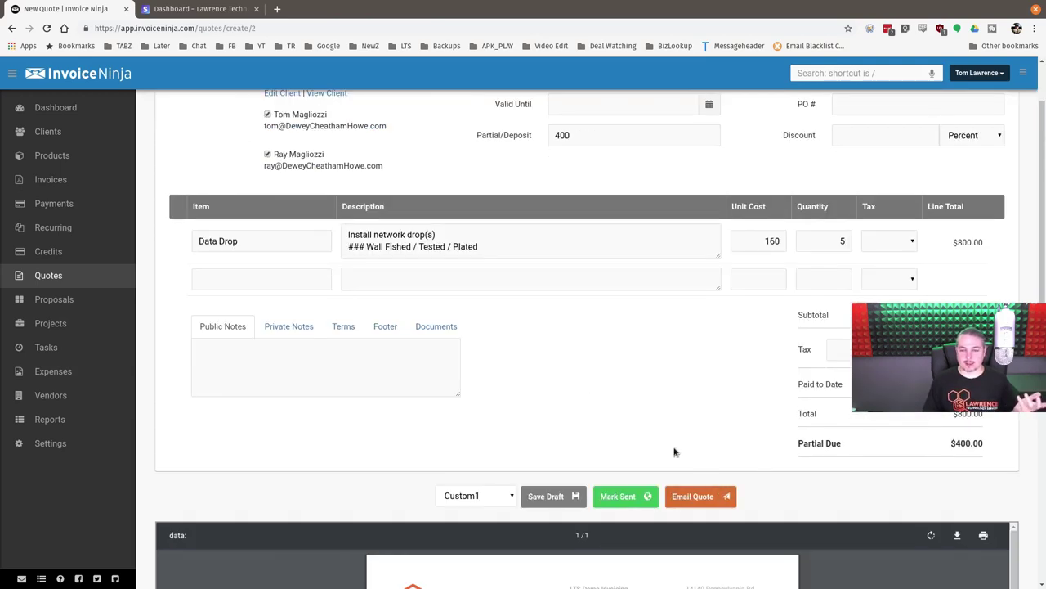
pyautogui.scroll(-2, 666, 391)
pyautogui.scroll(-3, 652, 541)
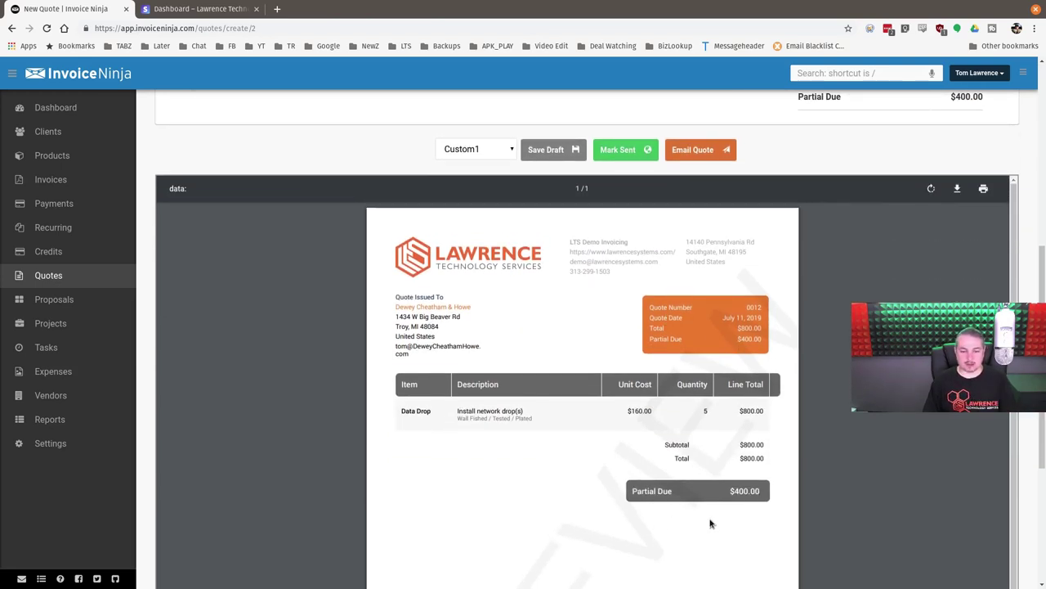
pyautogui.scroll(4, 813, 350)
pyautogui.scroll(-1, 821, 341)
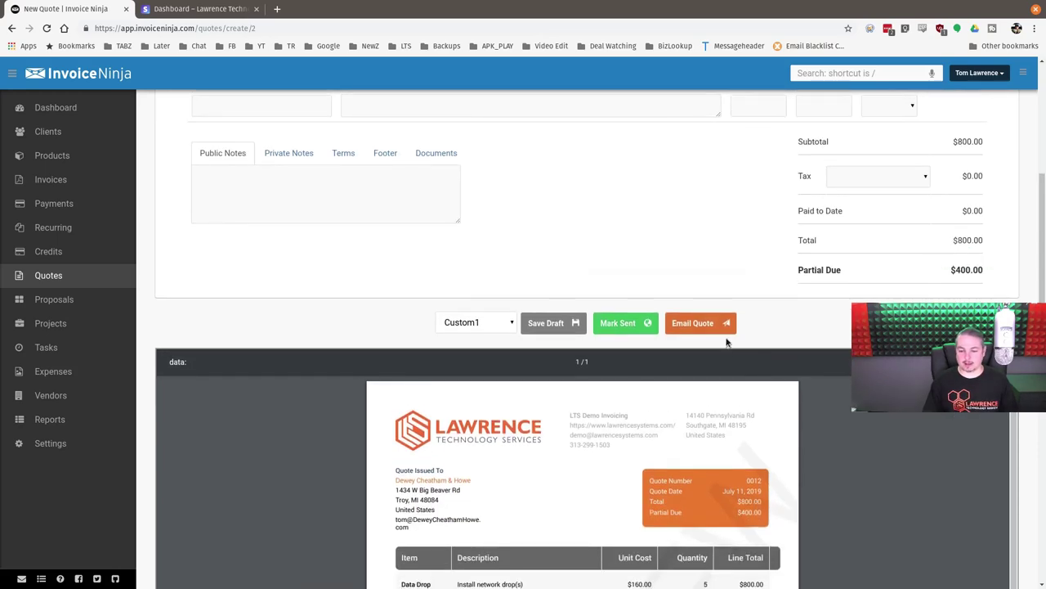
# - Open the email options for quote 0012 and preview the Initial Email template
pyautogui.click(679, 326)
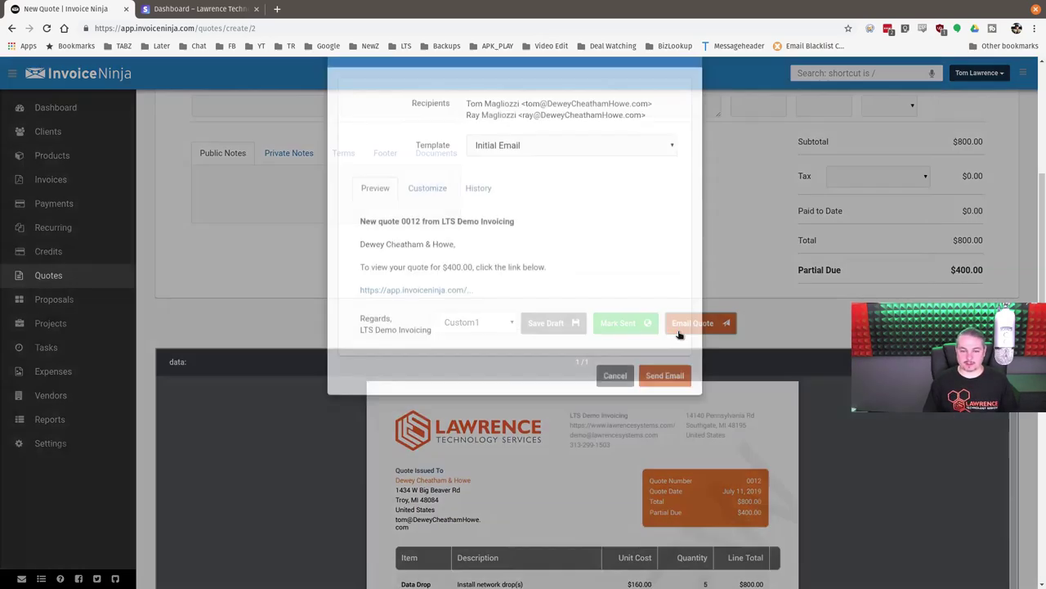
pyautogui.click(430, 237)
pyautogui.click(530, 264)
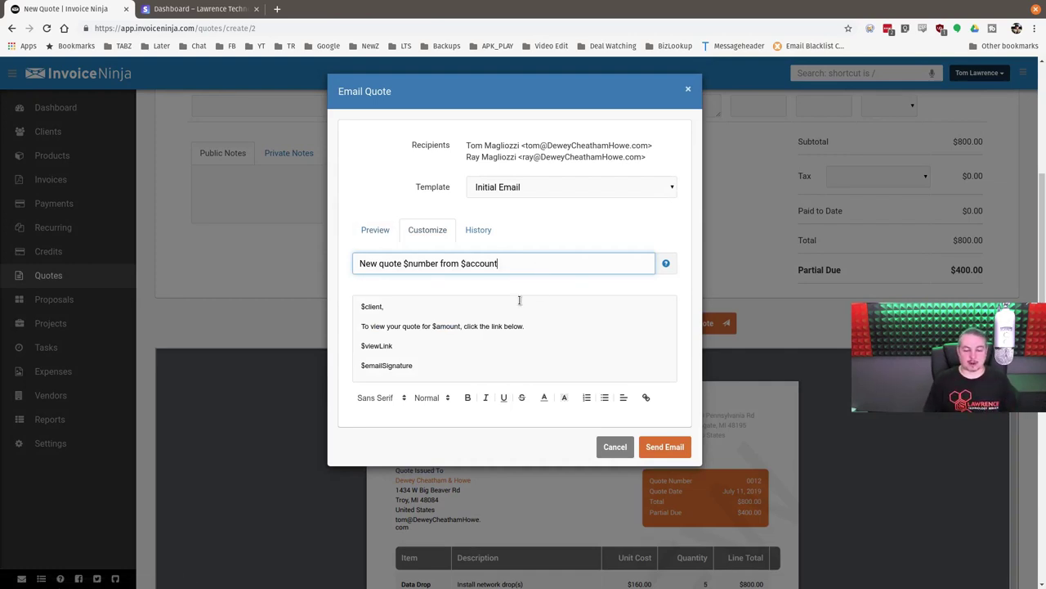
pyautogui.click(373, 230)
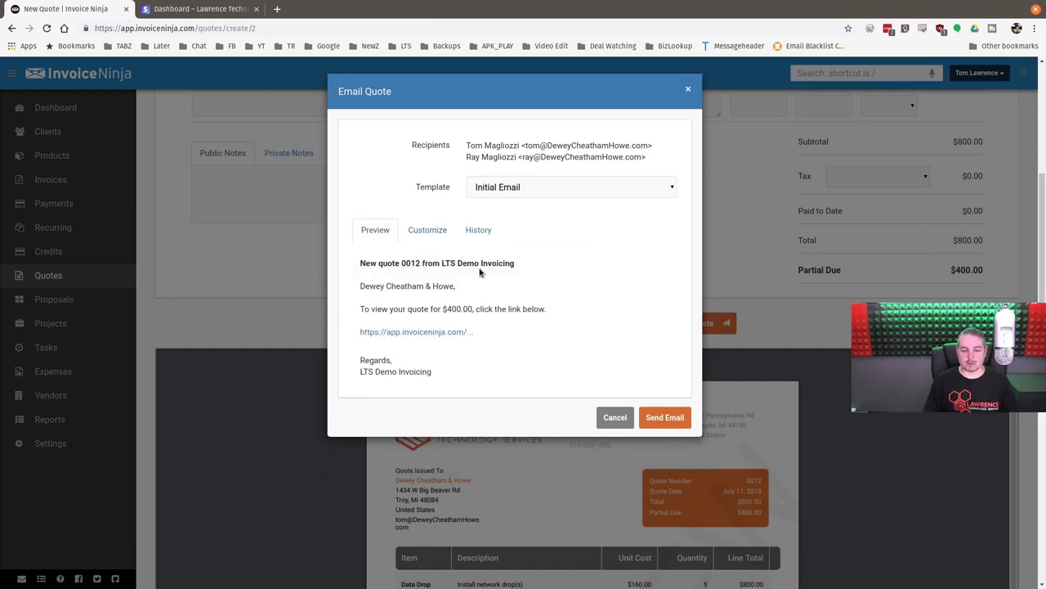
# - Append 'For Data Drop' to the email subject and preview the changed email
pyautogui.click(427, 230)
pyautogui.click(528, 263)
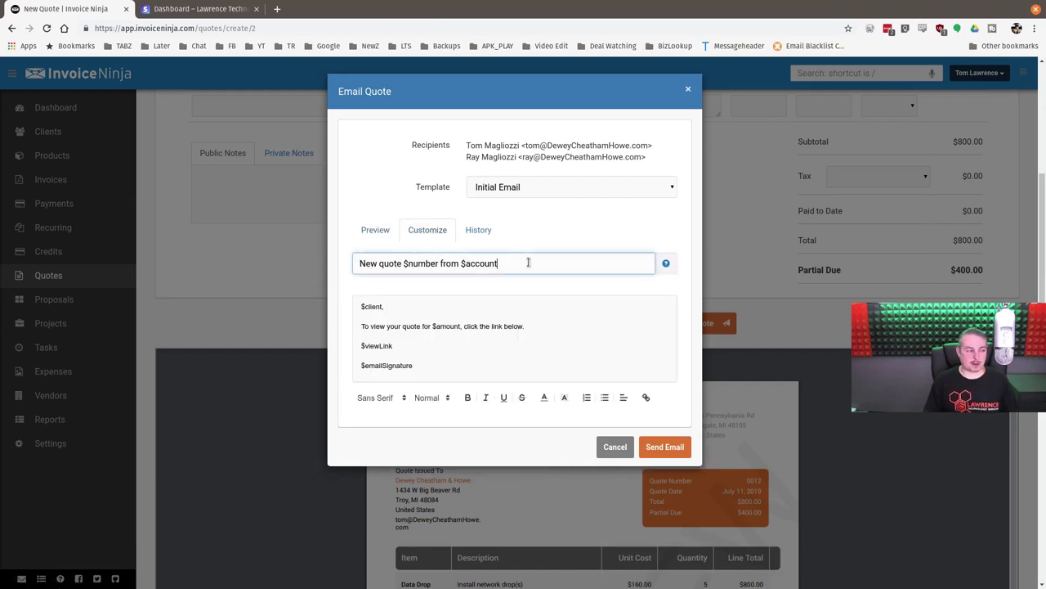
pyautogui.write('For Data Drop')
pyautogui.click(375, 229)
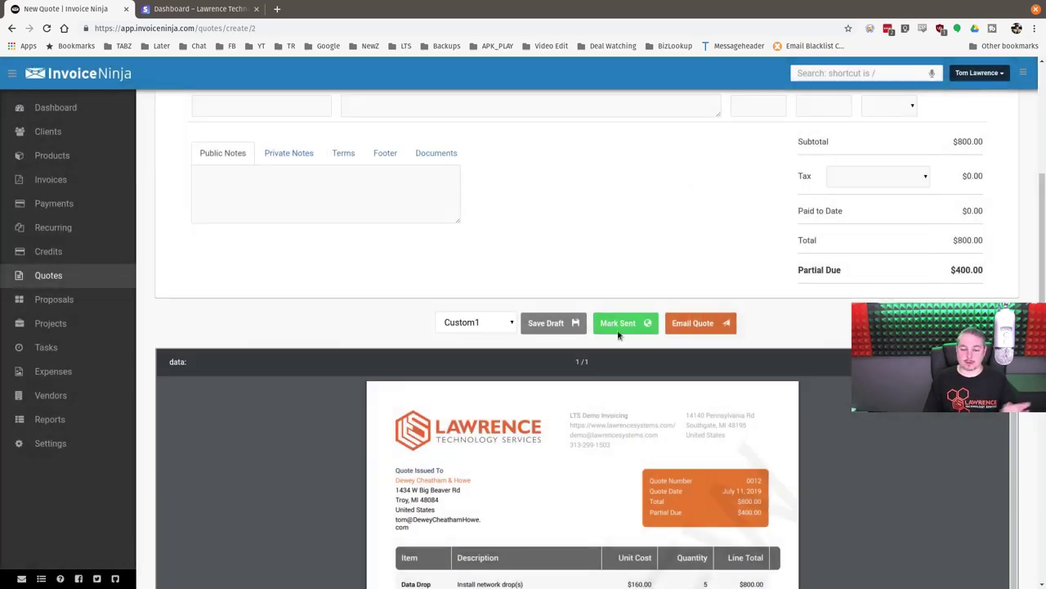
# - Mark quote 0012 as sent, then open the contact's portal incognito and enter the password
pyautogui.click(622, 322)
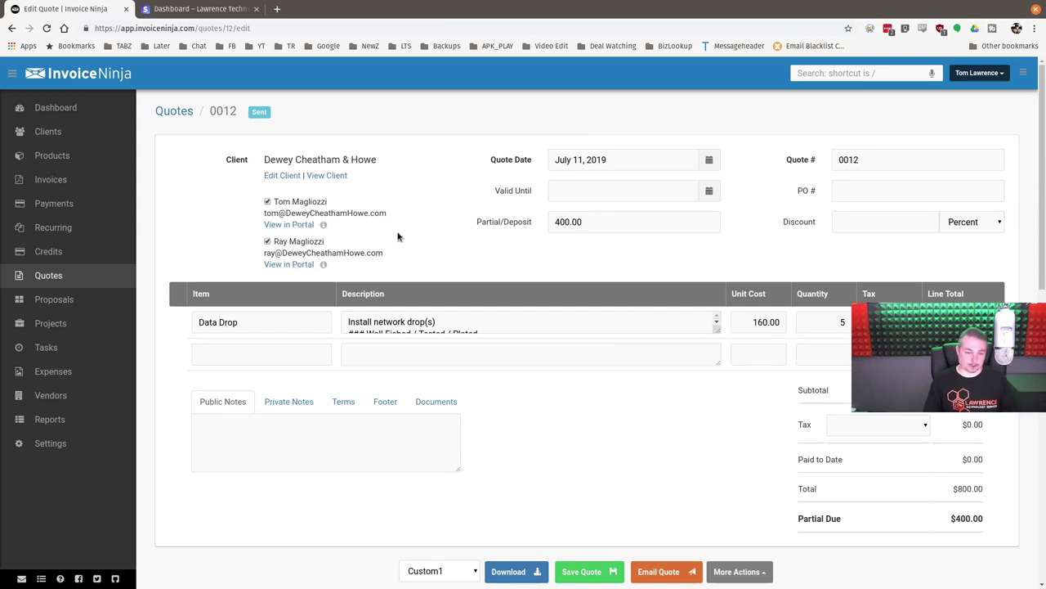
pyautogui.rightClick(296, 227)
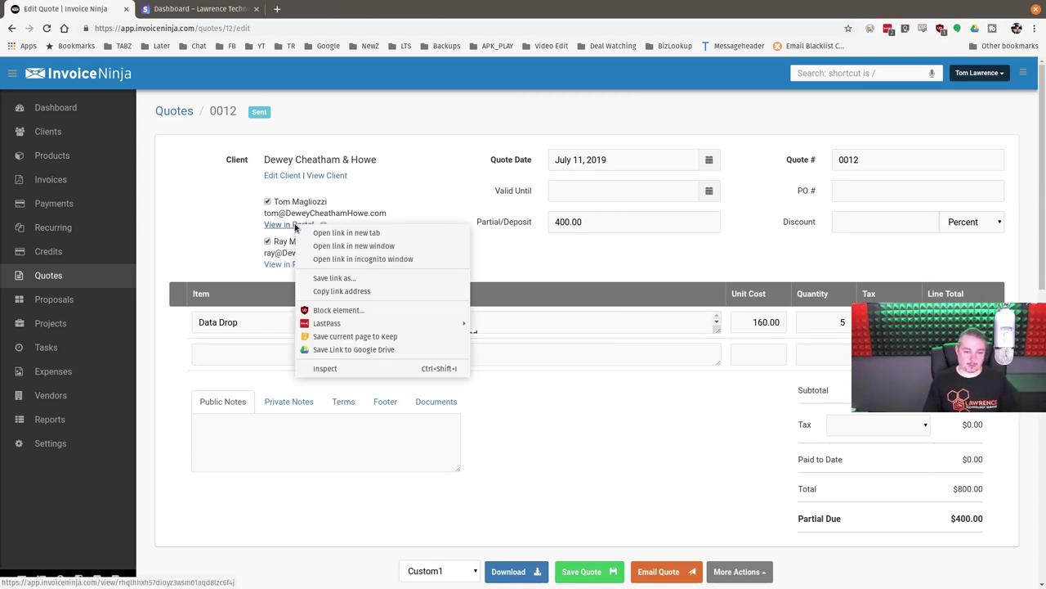
pyautogui.click(352, 260)
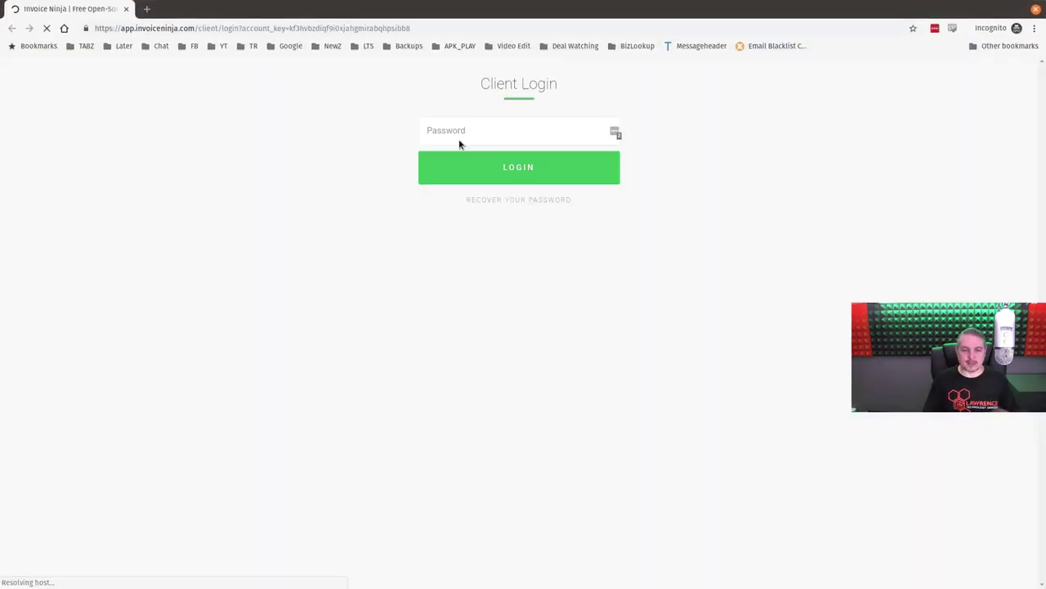
pyautogui.write('******')
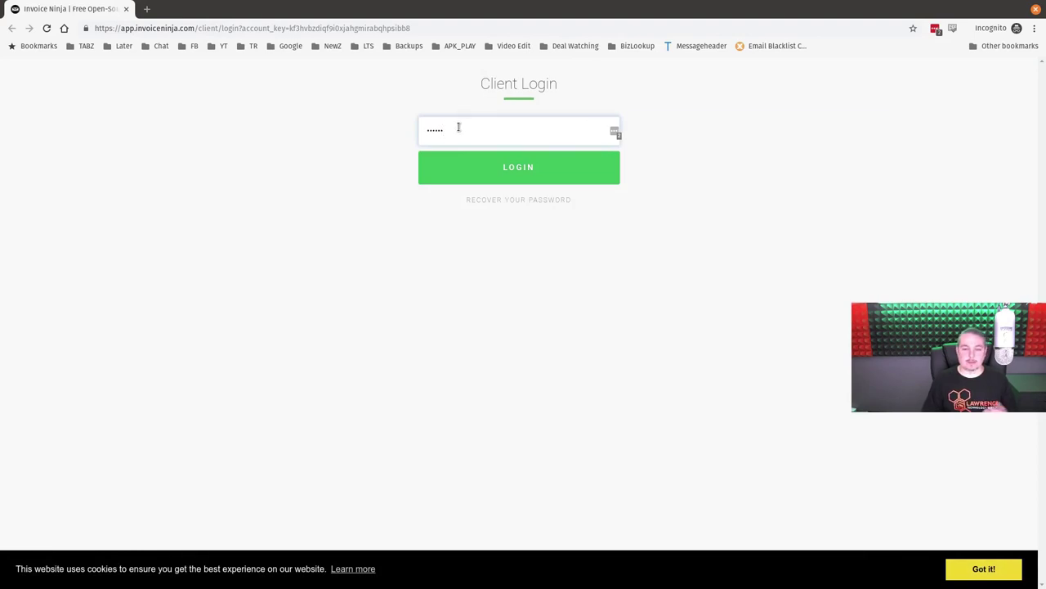
# - Log in to the client portal, dismiss the LastPass prompt, and approve quote 0012
pyautogui.click(515, 167)
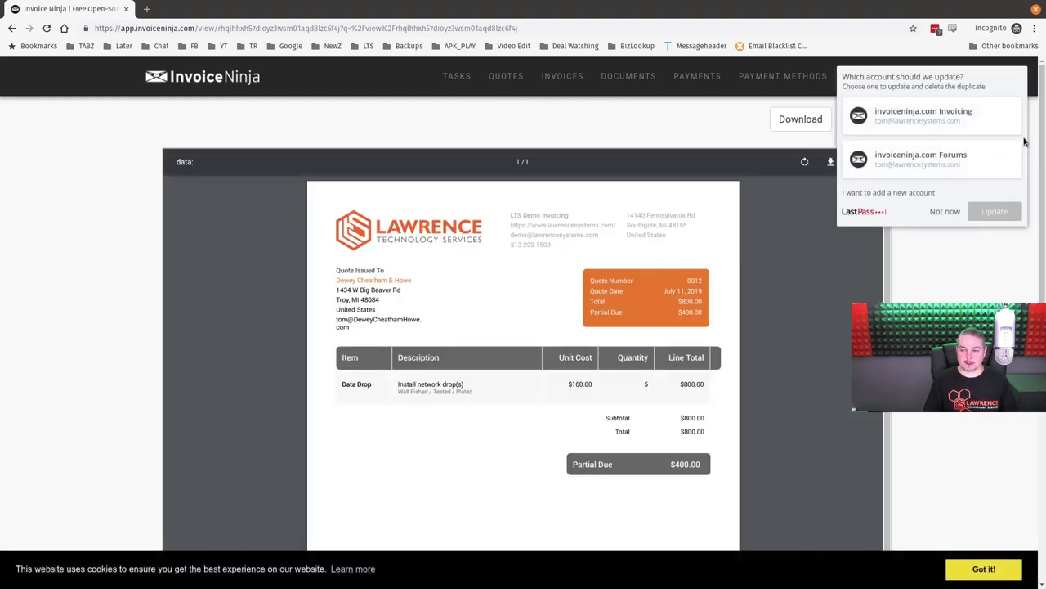
pyautogui.click(938, 211)
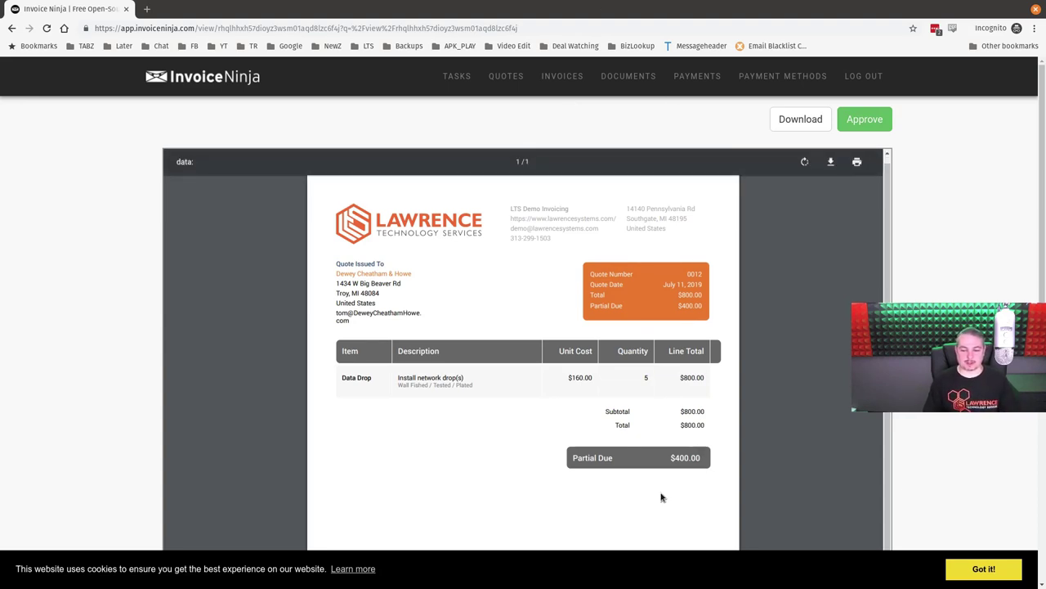
pyautogui.click(874, 128)
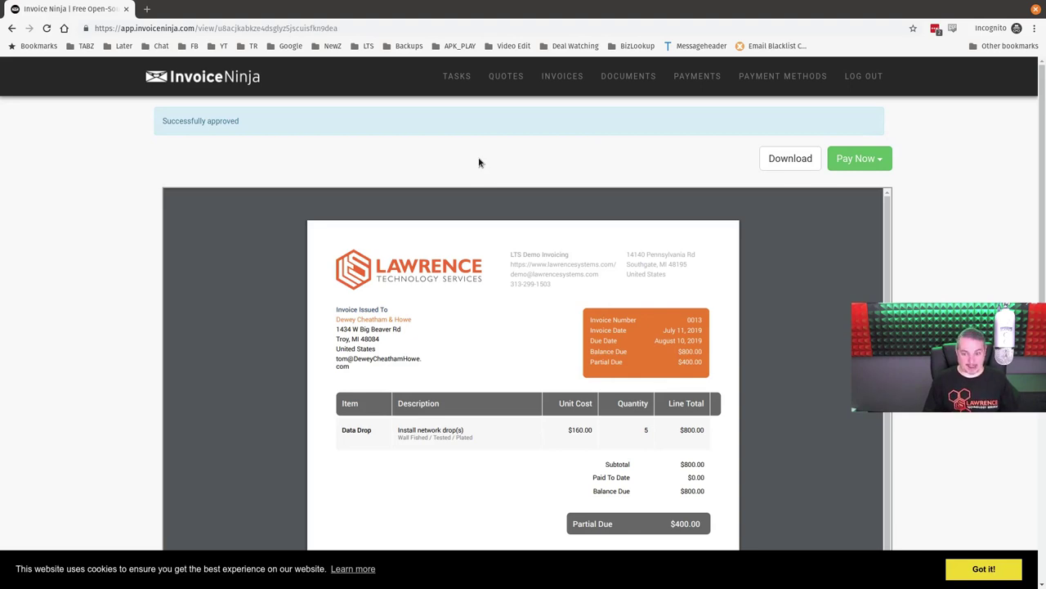
# - Pay $400.00 on invoice 0013 with the Visa card on file and check the confirmation
pyautogui.click(875, 164)
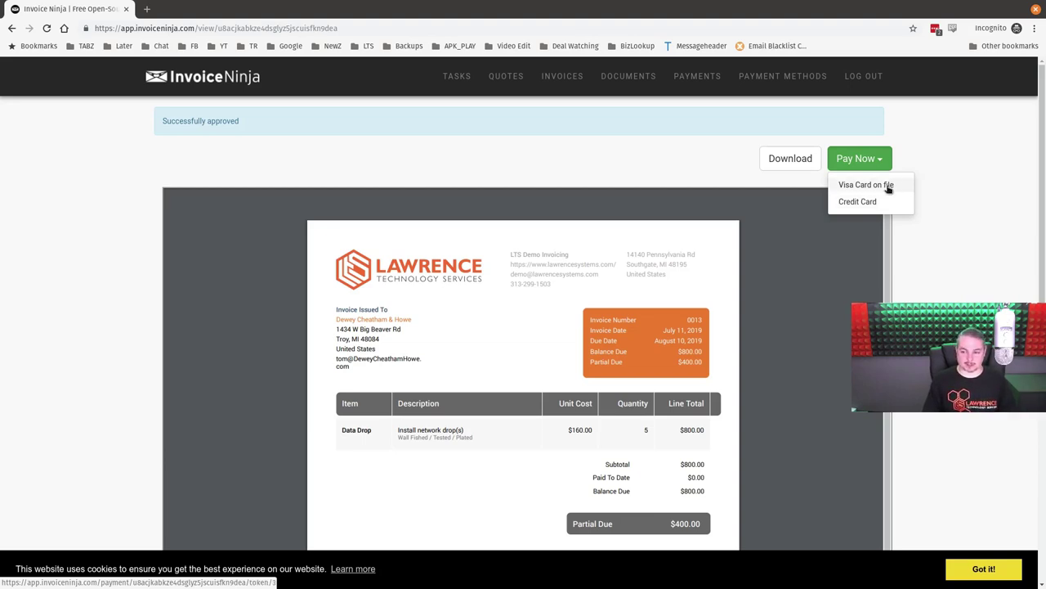
pyautogui.click(889, 186)
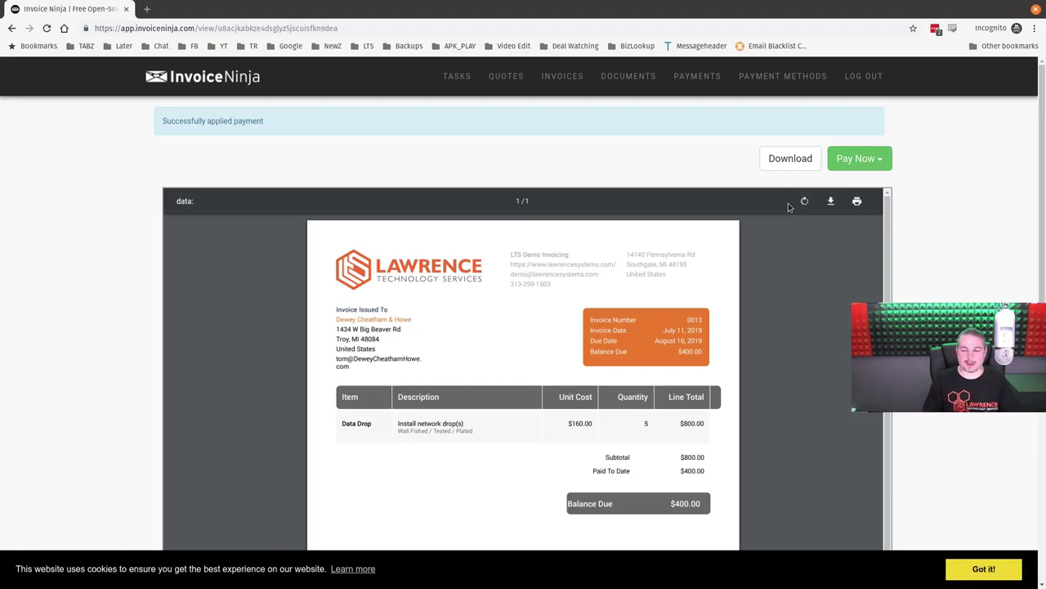
pyautogui.scroll(-5, 947, 222)
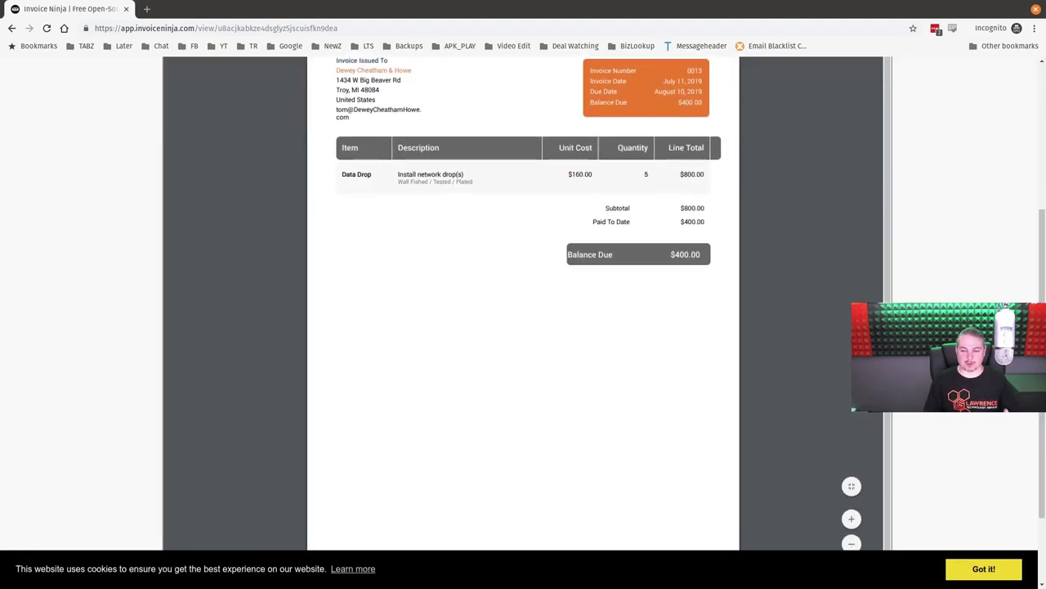
pyautogui.scroll(5, 947, 222)
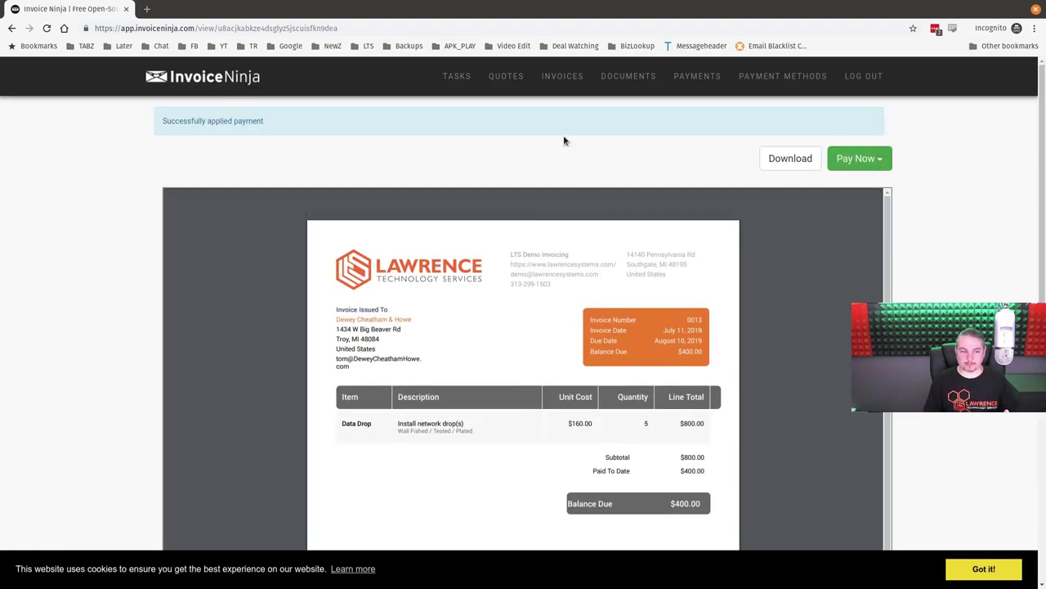
pyautogui.doubleClick(221, 121)
pyautogui.click(223, 121)
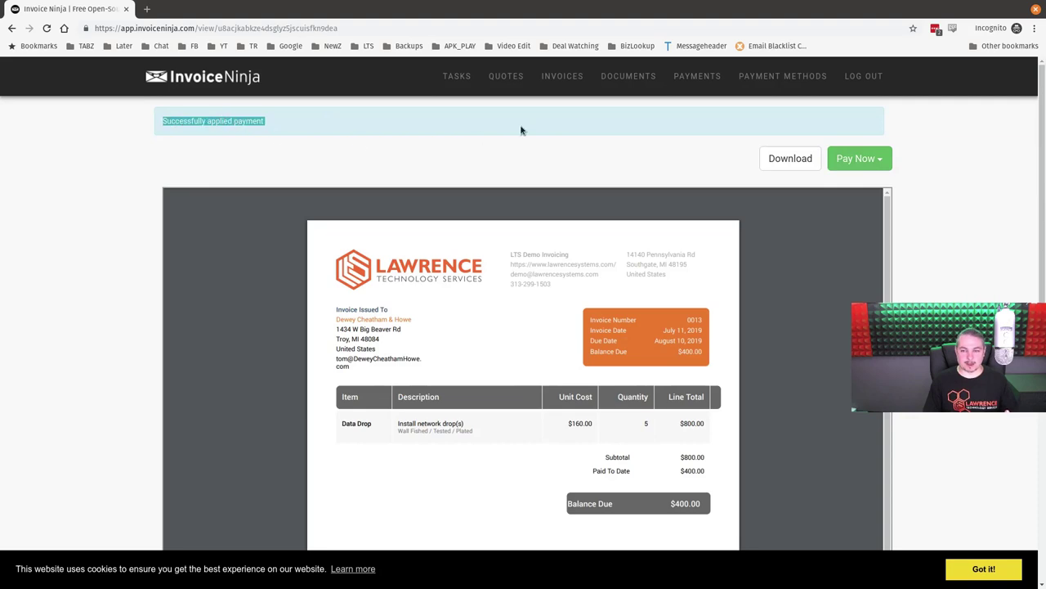
# - Open the portal's invoice list, then reload quote 0012 in the admin window to see Converted
pyautogui.click(559, 86)
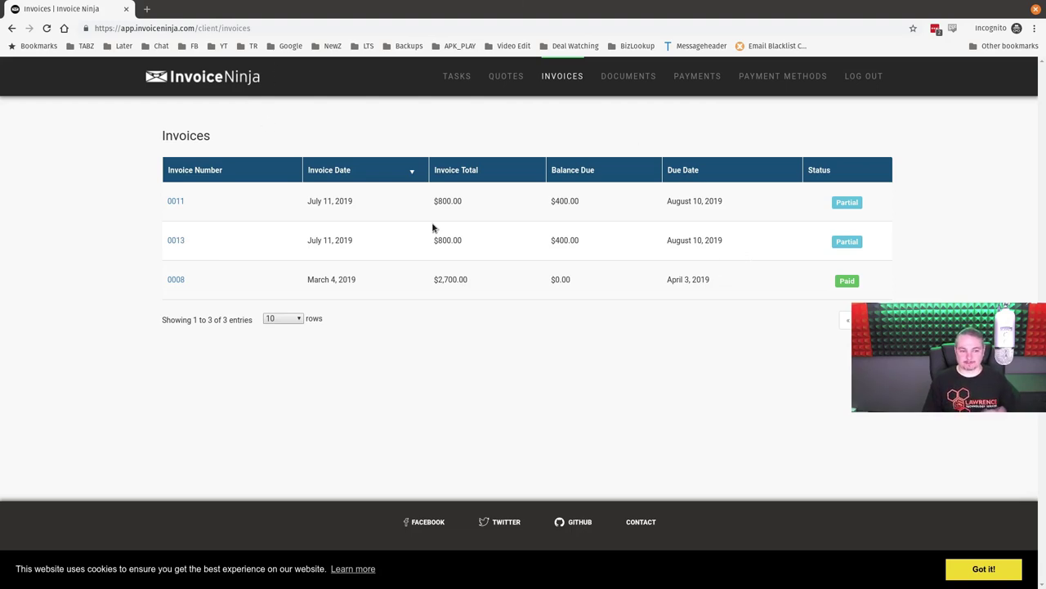
pyautogui.doubleClick(454, 4)
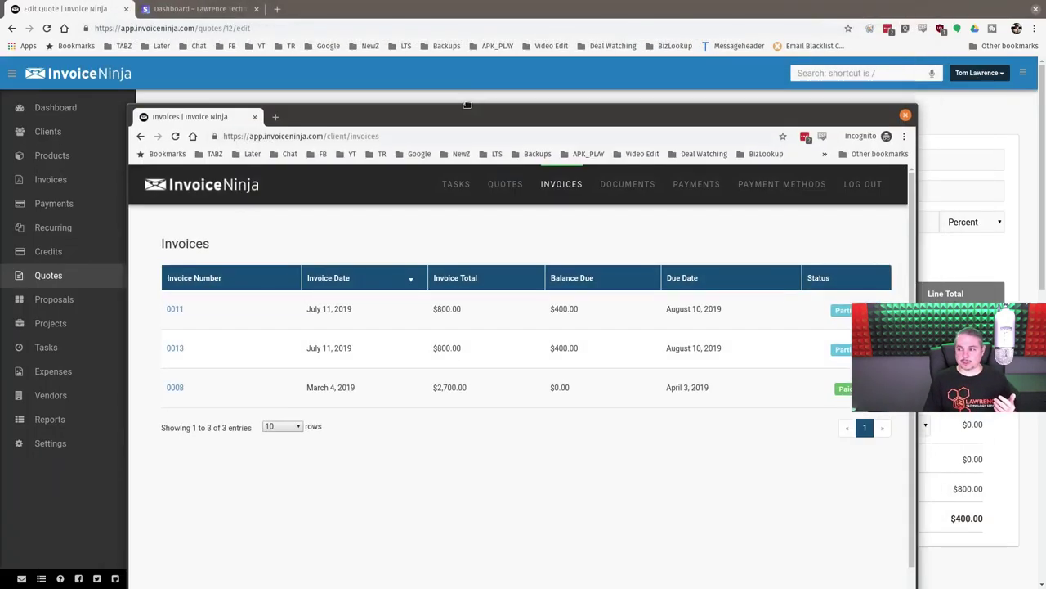
pyautogui.click(454, 4)
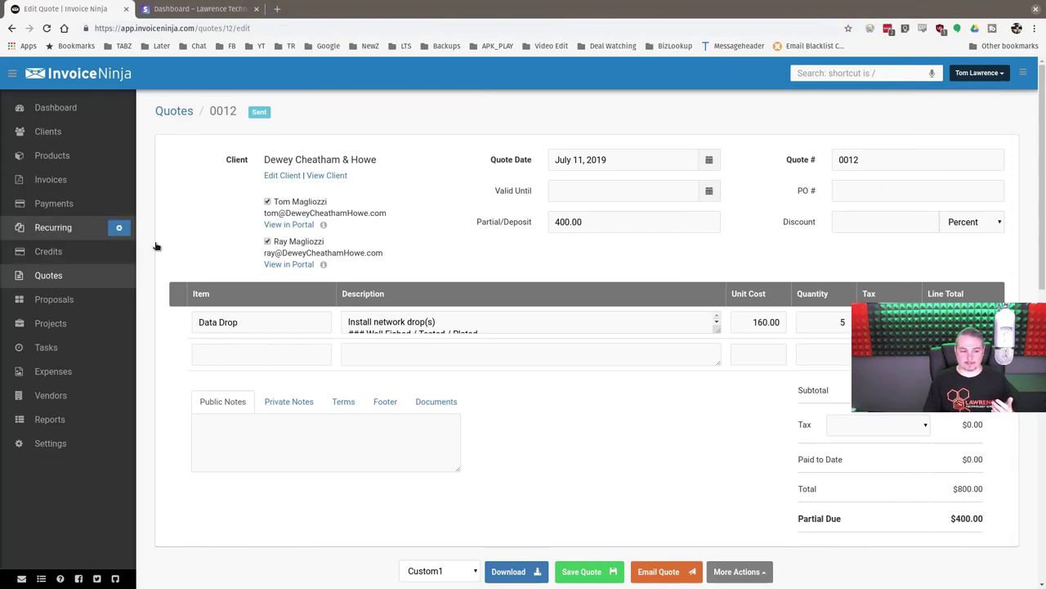
pyautogui.click(50, 29)
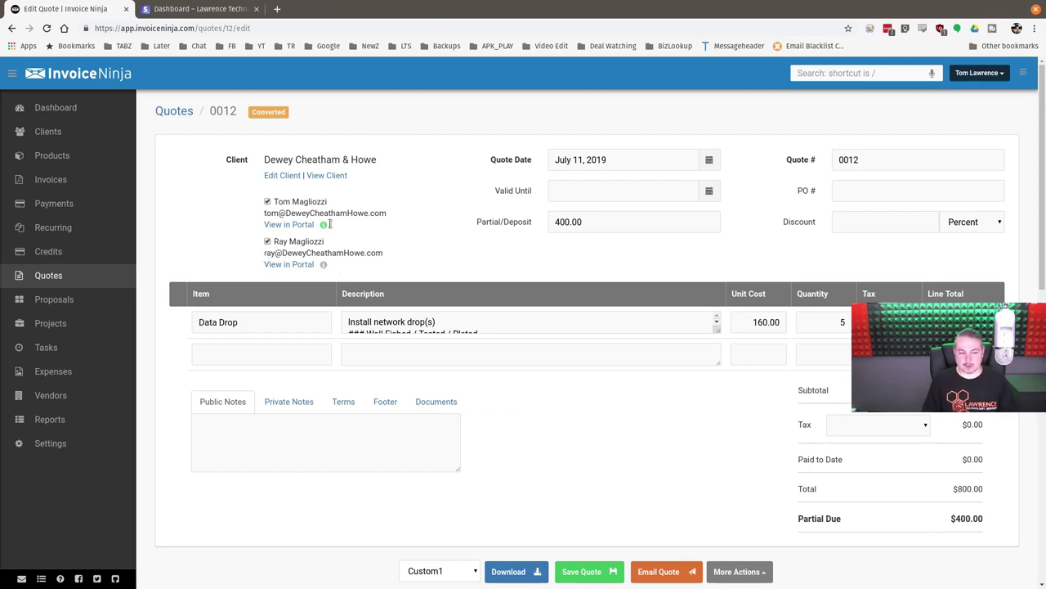
# - Open the Dewey Cheatham & Howe client record from quote 0012
pyautogui.moveTo(325, 227)
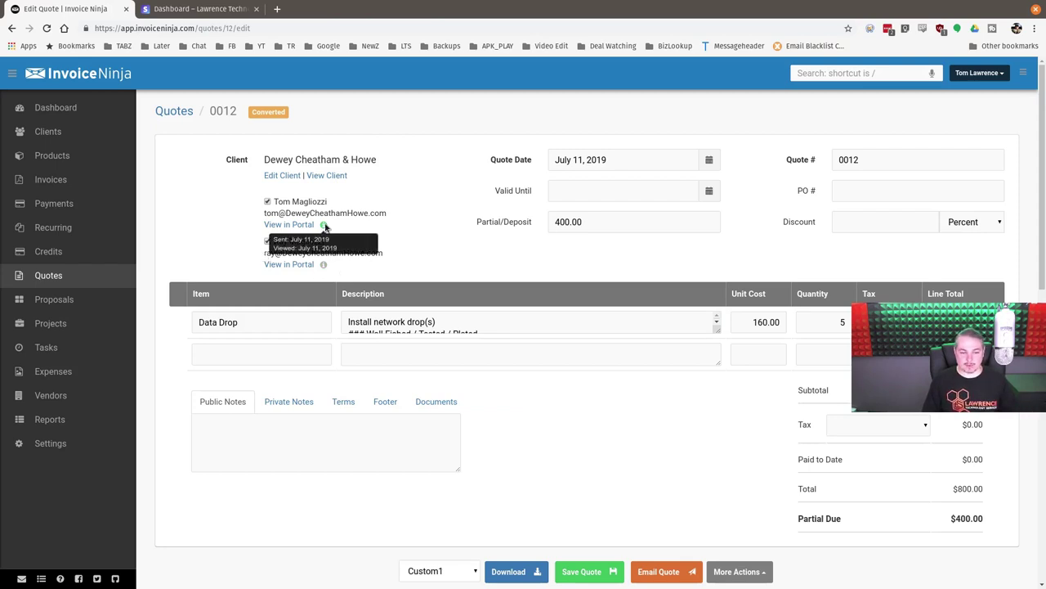
pyautogui.moveTo(323, 267)
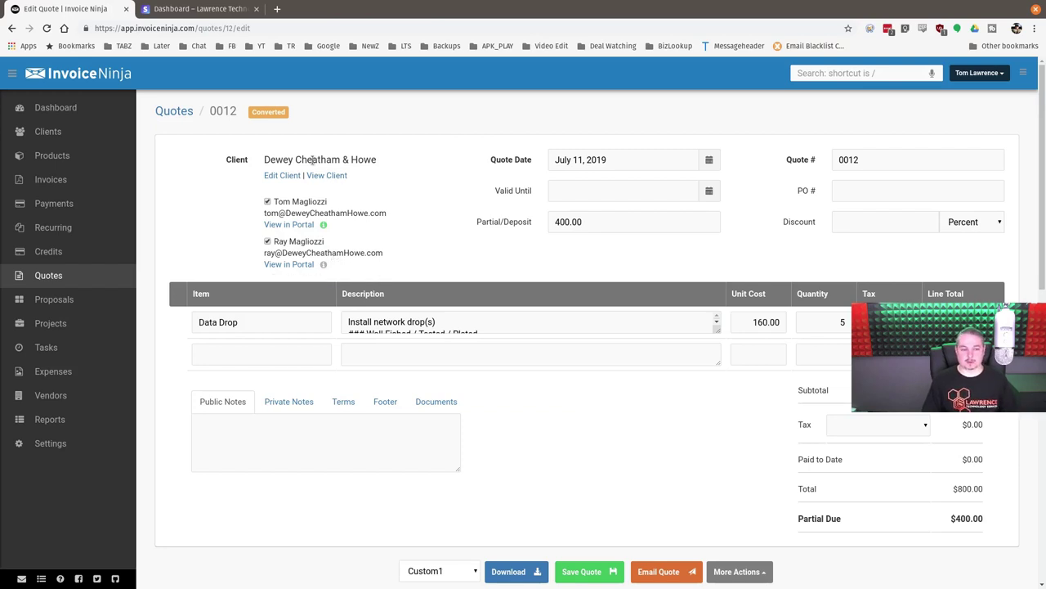
pyautogui.click(337, 175)
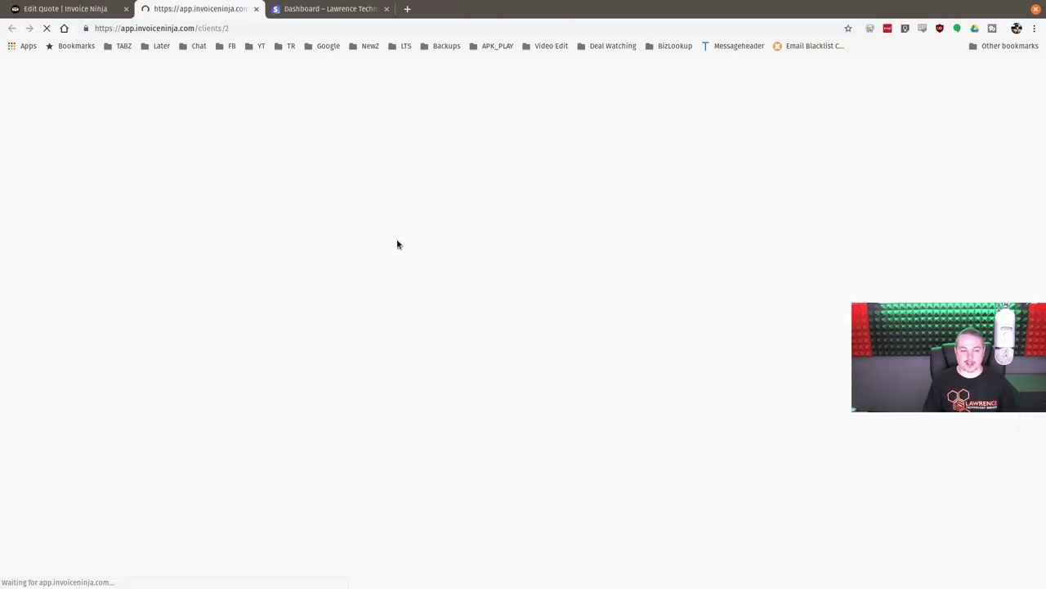
# - Review the client's activity history, checking the payment ID for invoice 0013
pyautogui.click(234, 463)
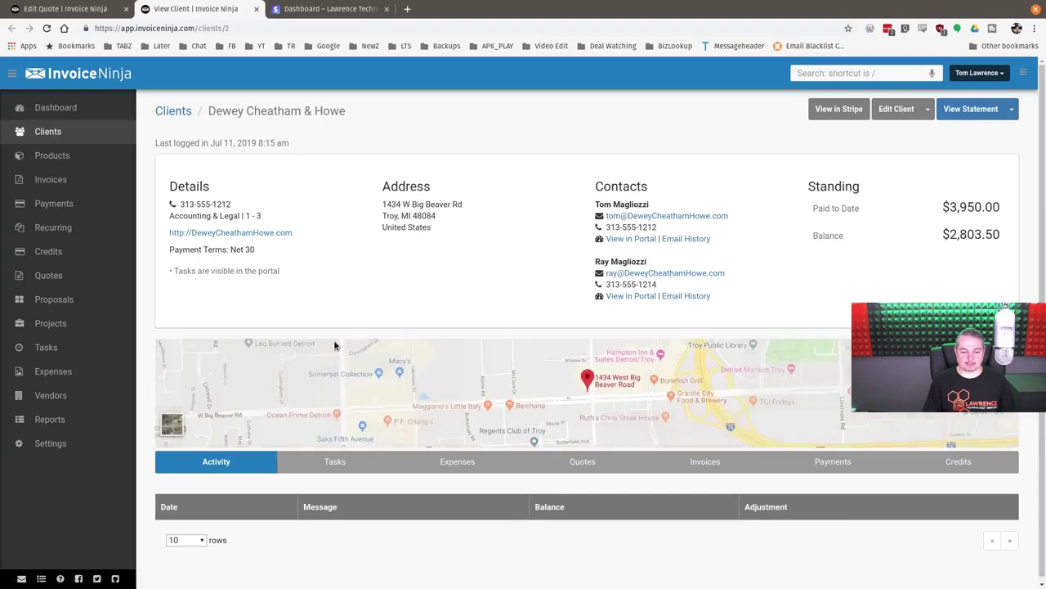
pyautogui.scroll(-5, 631, 509)
pyautogui.scroll(-2, 335, 436)
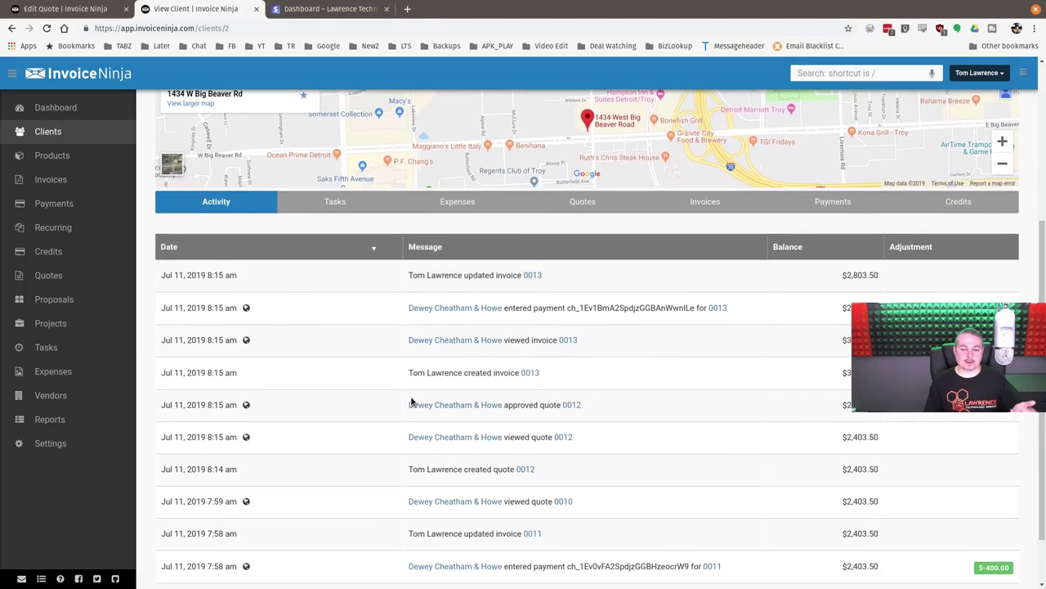
pyautogui.scroll(-1, 693, 343)
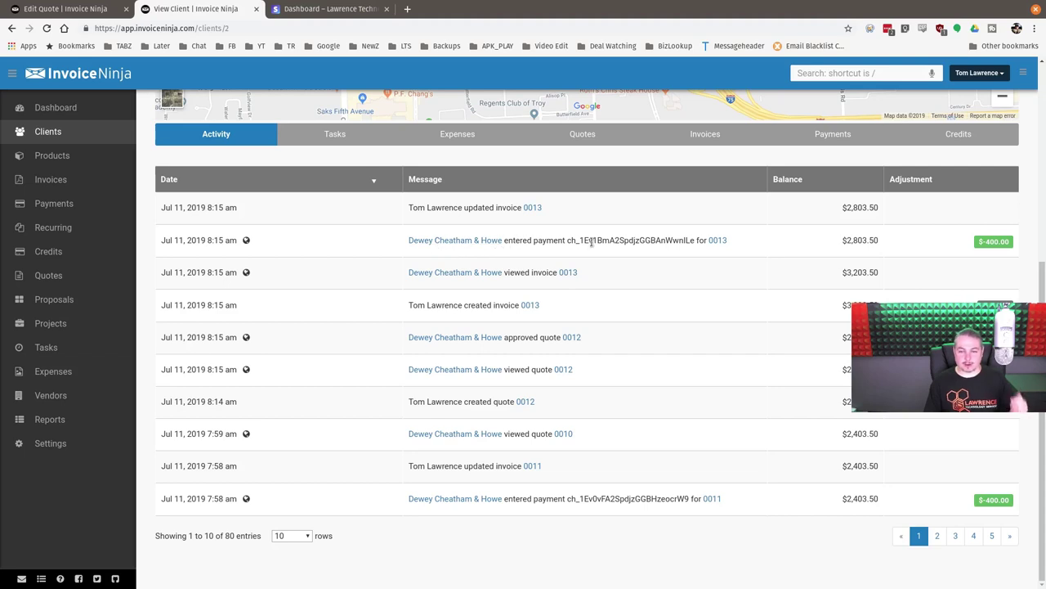
pyautogui.moveTo(567, 241); pyautogui.dragTo(673, 237)
pyautogui.click(681, 240)
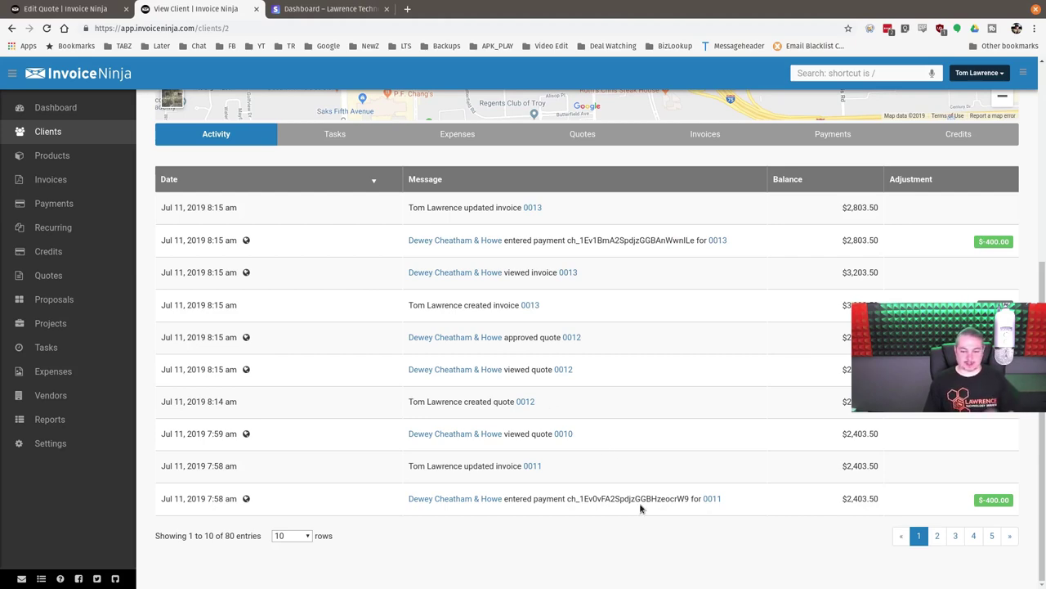
pyautogui.scroll(4, 801, 422)
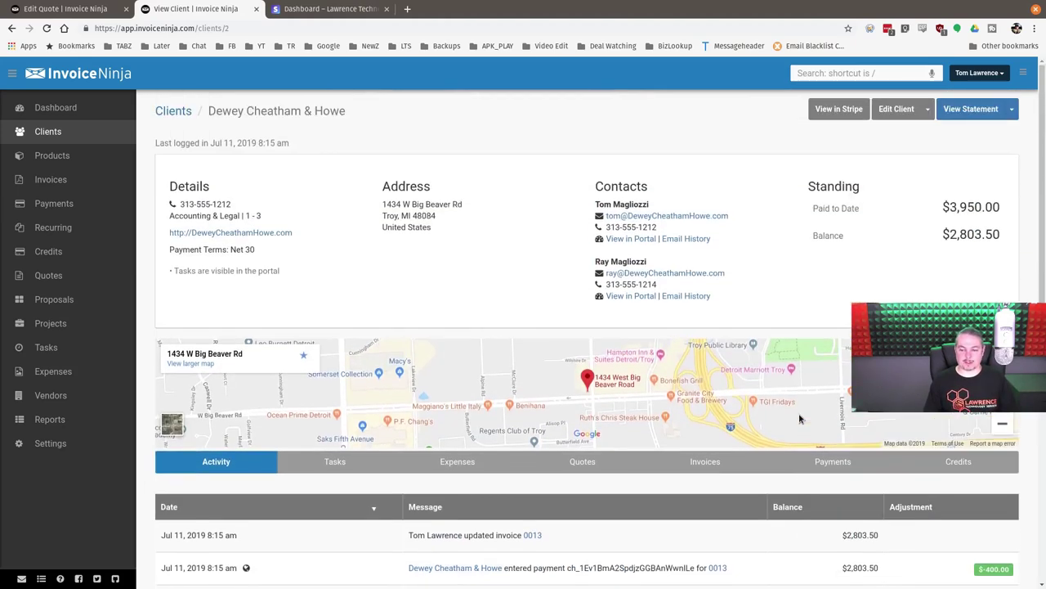
# - Review the Dewey Cheatham & Howe payments, then show the client's invoices
pyautogui.click(824, 463)
pyautogui.scroll(-3, 794, 438)
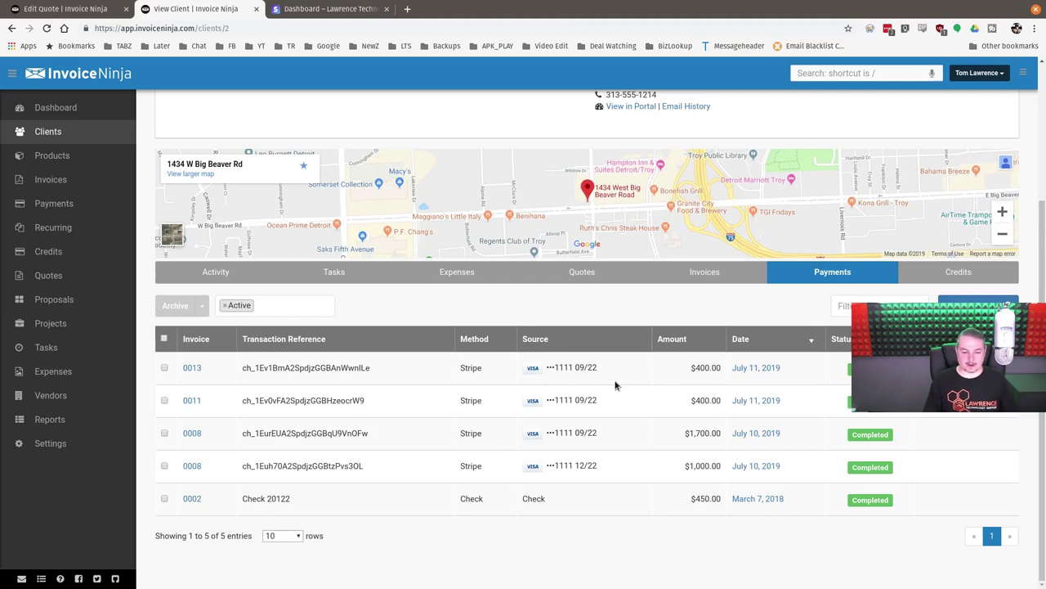
pyautogui.scroll(3, 360, 382)
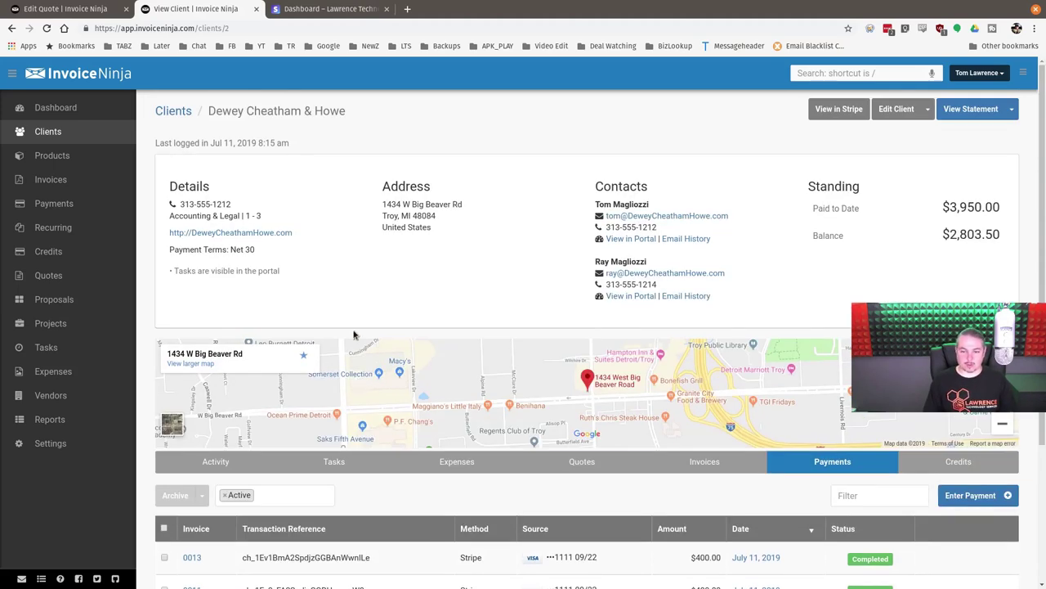
pyautogui.scroll(-3, 357, 342)
pyautogui.click(703, 287)
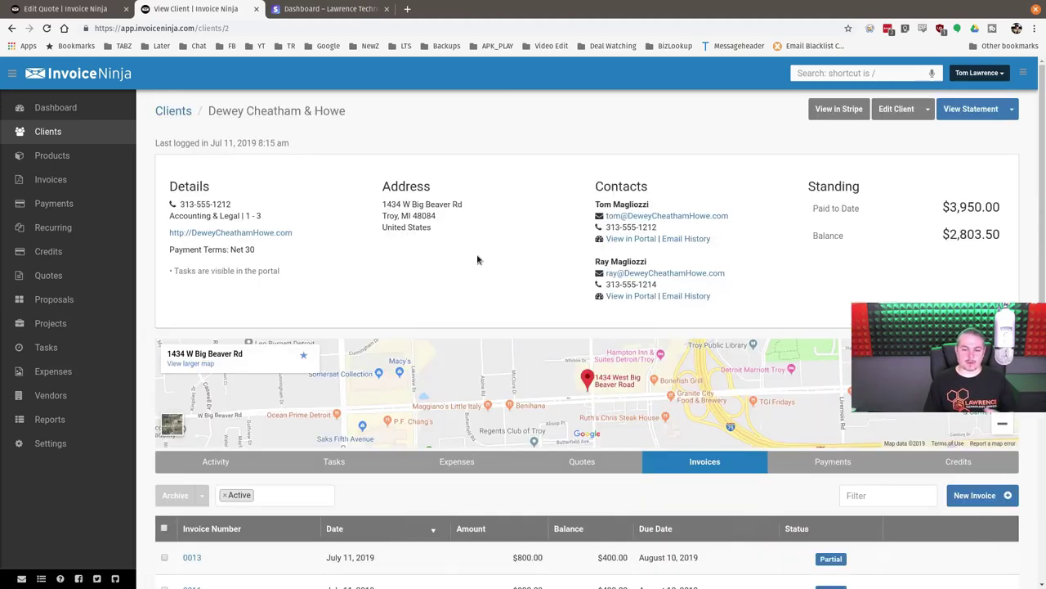
# - Scroll the client's invoice list and open invoice 0013
pyautogui.scroll(-3, 478, 260)
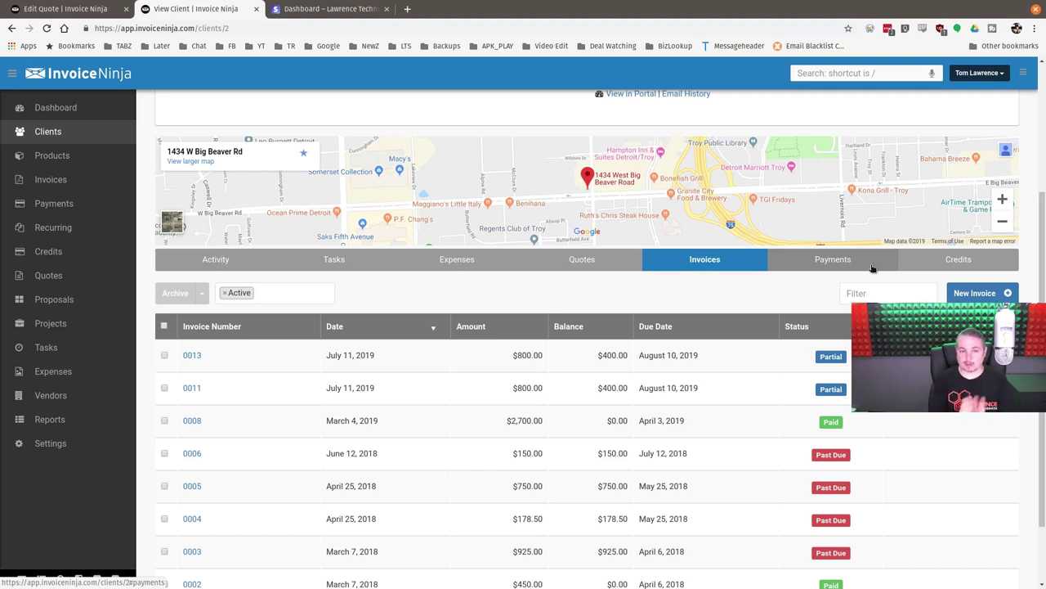
pyautogui.scroll(2, 873, 268)
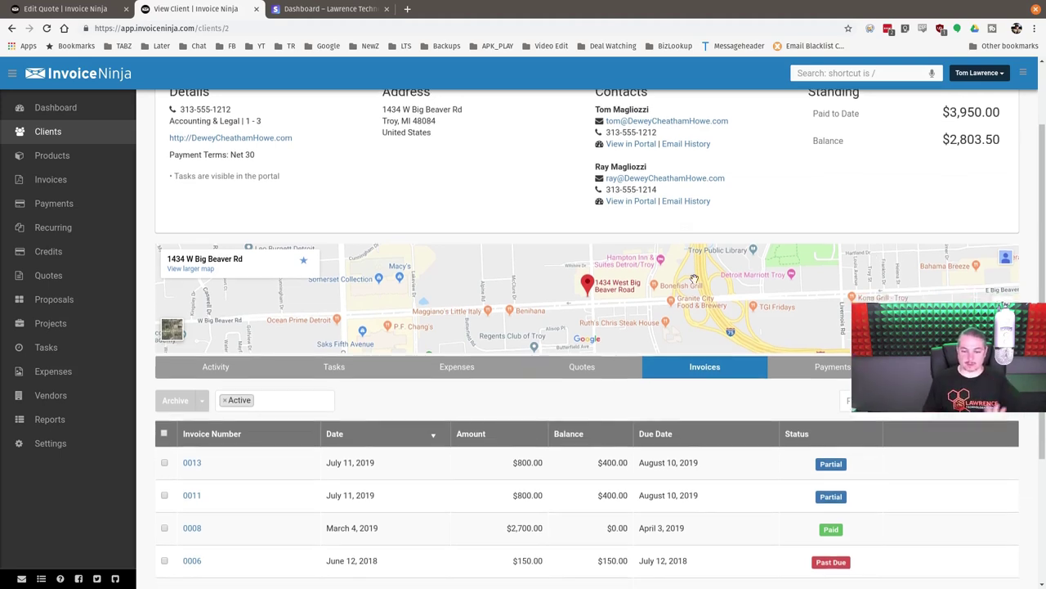
pyautogui.scroll(-2, 695, 278)
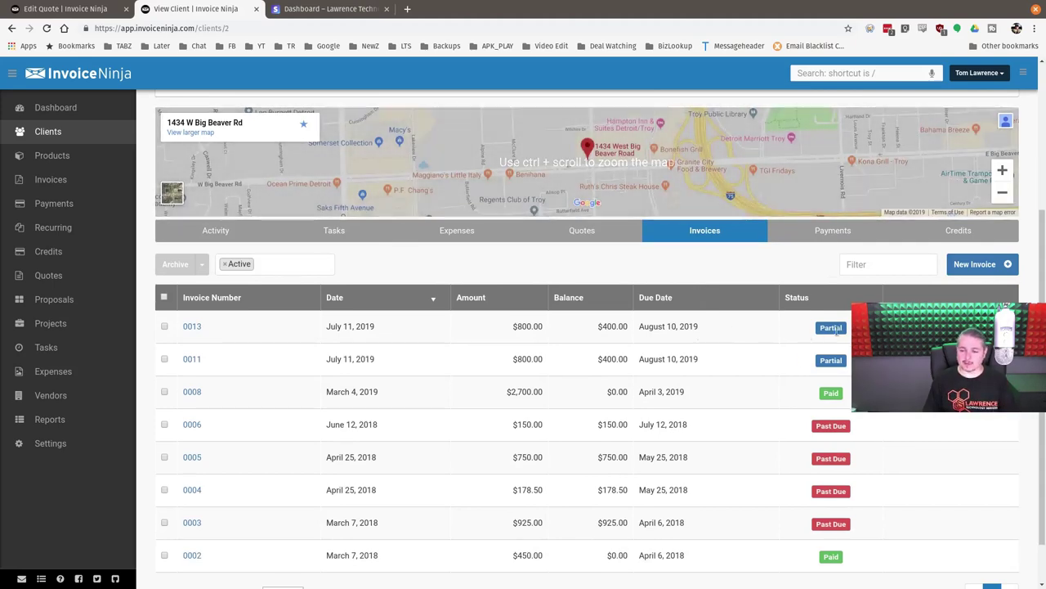
pyautogui.click(191, 326)
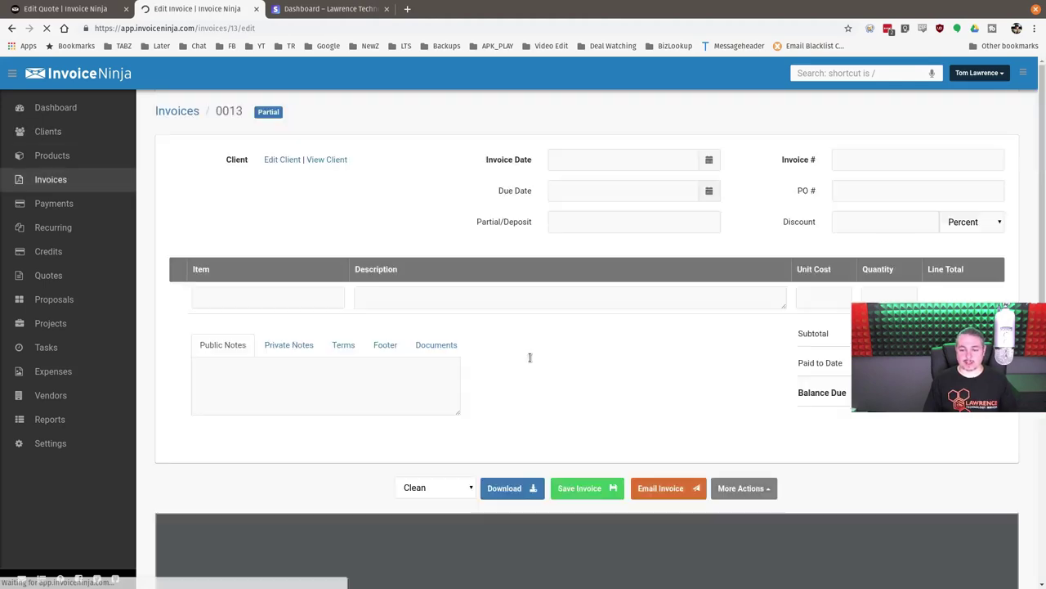
# - Email invoice 0013 to both client contacts
pyautogui.scroll(-3, 657, 524)
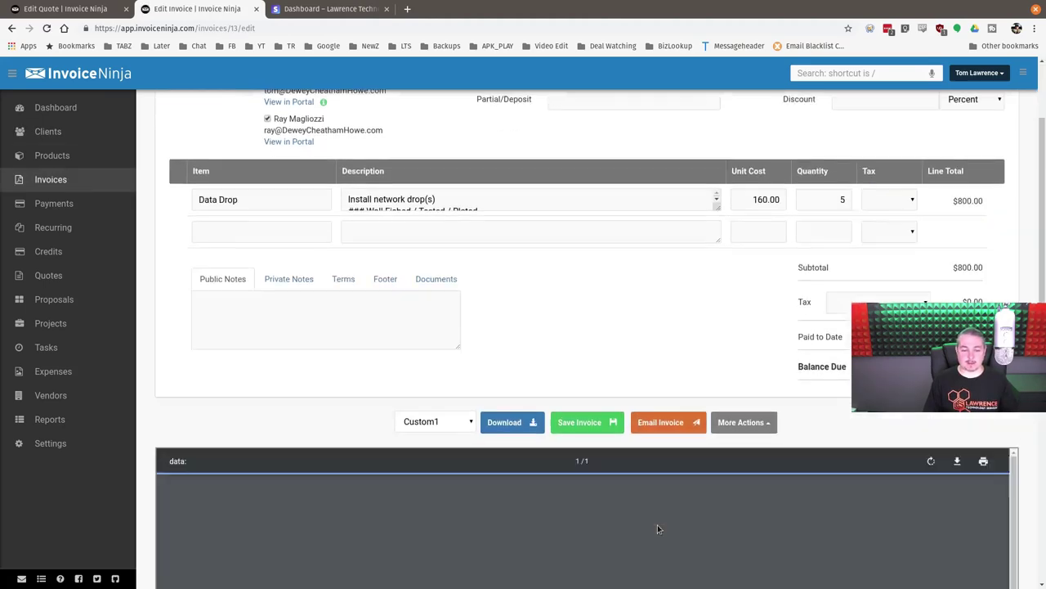
pyautogui.click(669, 378)
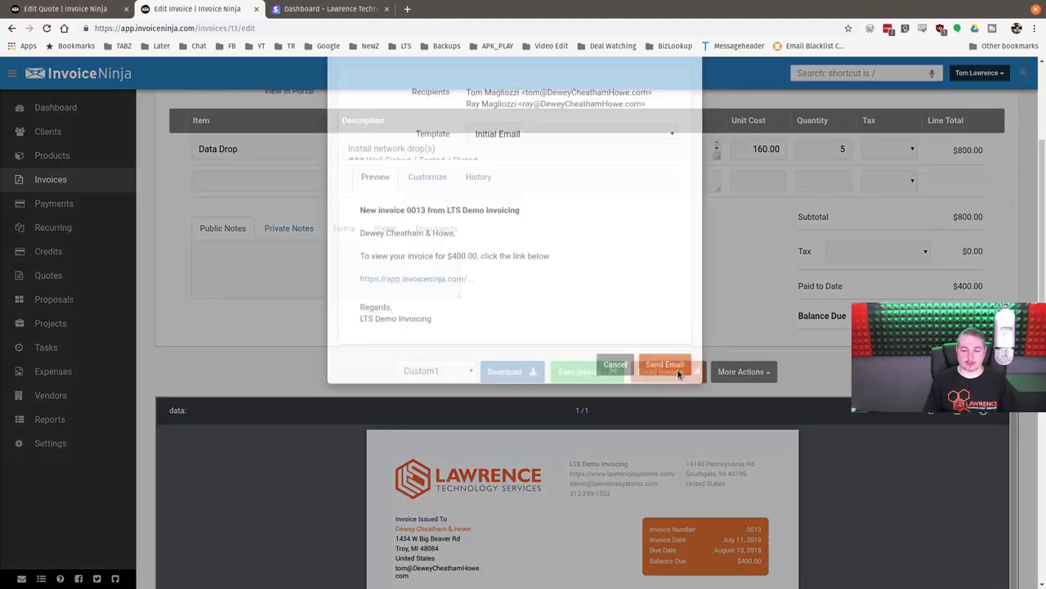
pyautogui.click(650, 417)
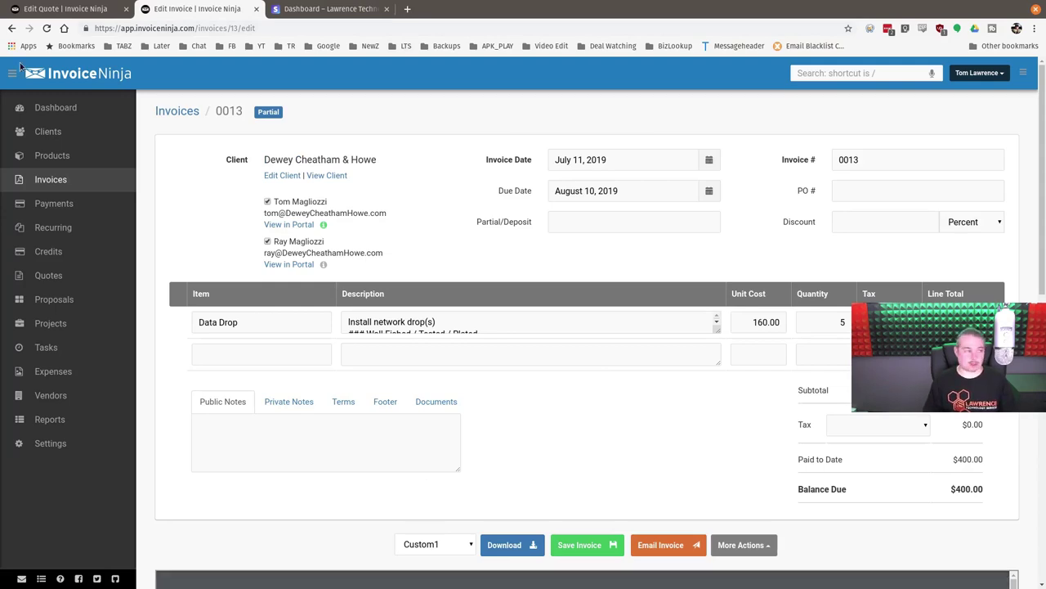
# - Bring the incognito client portal window into view and open its documents page
pyautogui.hotkey('alt', 'Tab')
pyautogui.moveTo(656, 113); pyautogui.dragTo(675, 49)
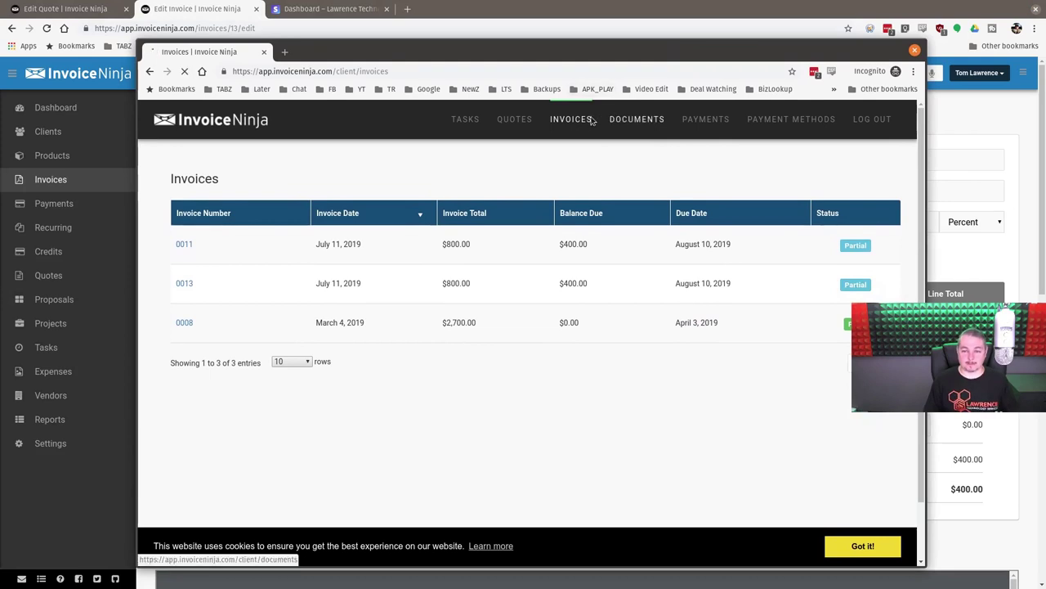
pyautogui.click(615, 118)
# - In the portal, open invoice 0013 and choose to pay the 400.00 USD by credit card
pyautogui.click(573, 122)
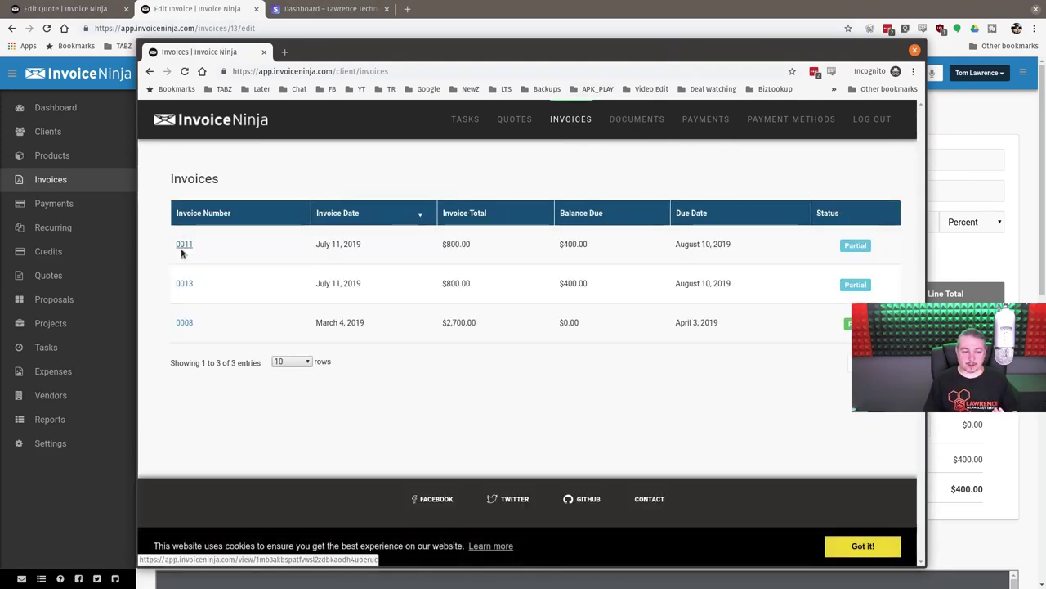
pyautogui.click(183, 285)
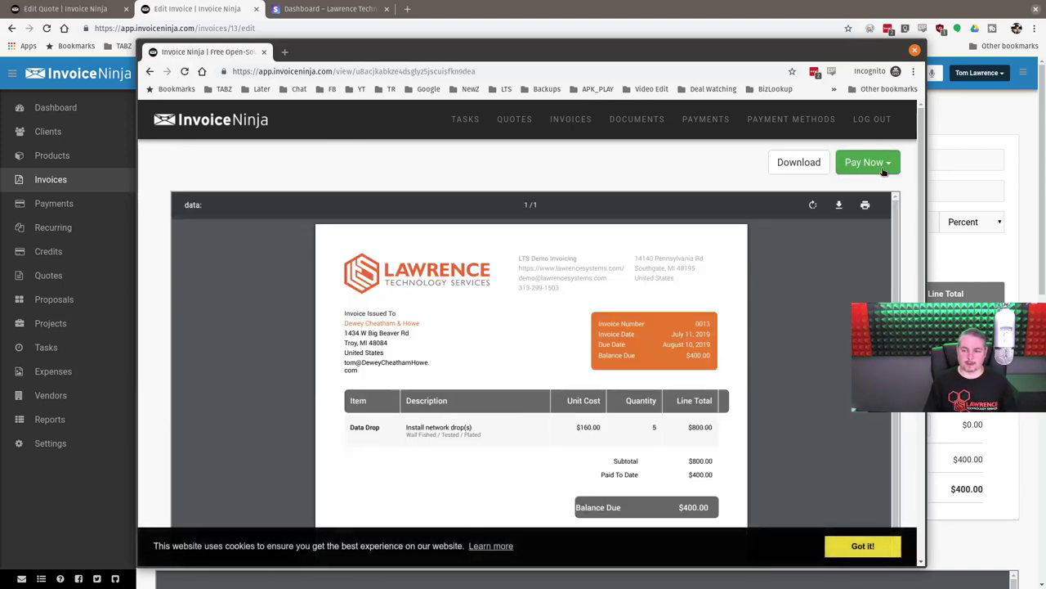
pyautogui.click(890, 170)
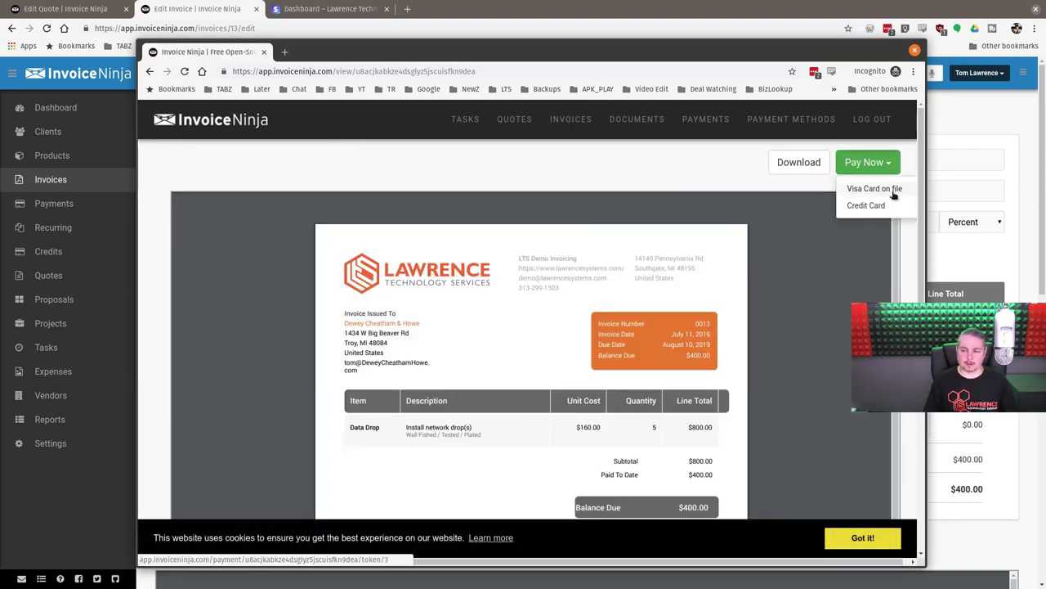
pyautogui.click(866, 206)
pyautogui.scroll(-2, 507, 359)
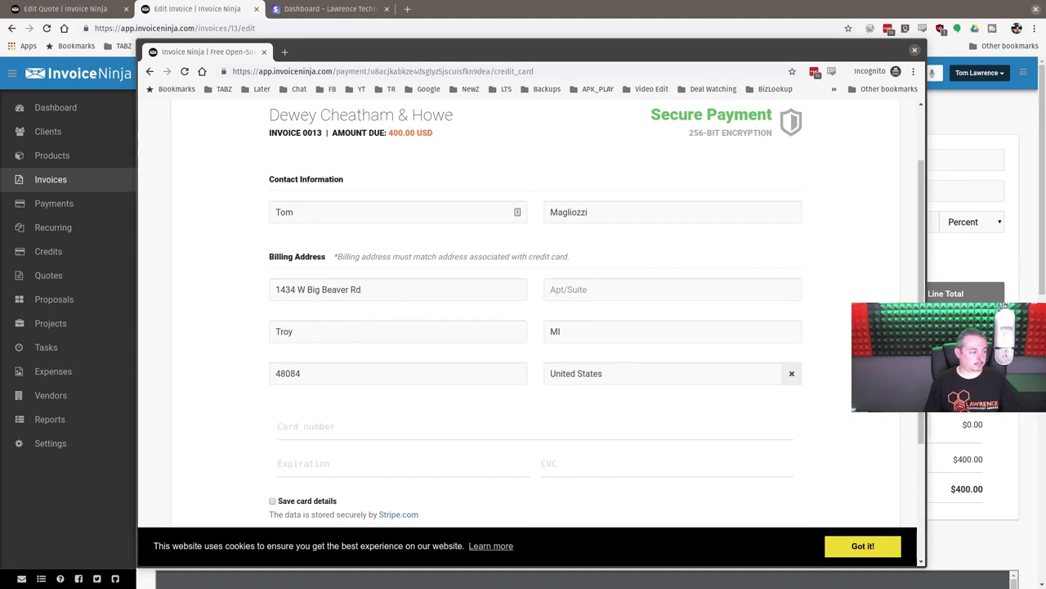
# - Paste a card number and enter expiry 02/22 and the CVC in the payment form
pyautogui.scroll(-2, 574, 364)
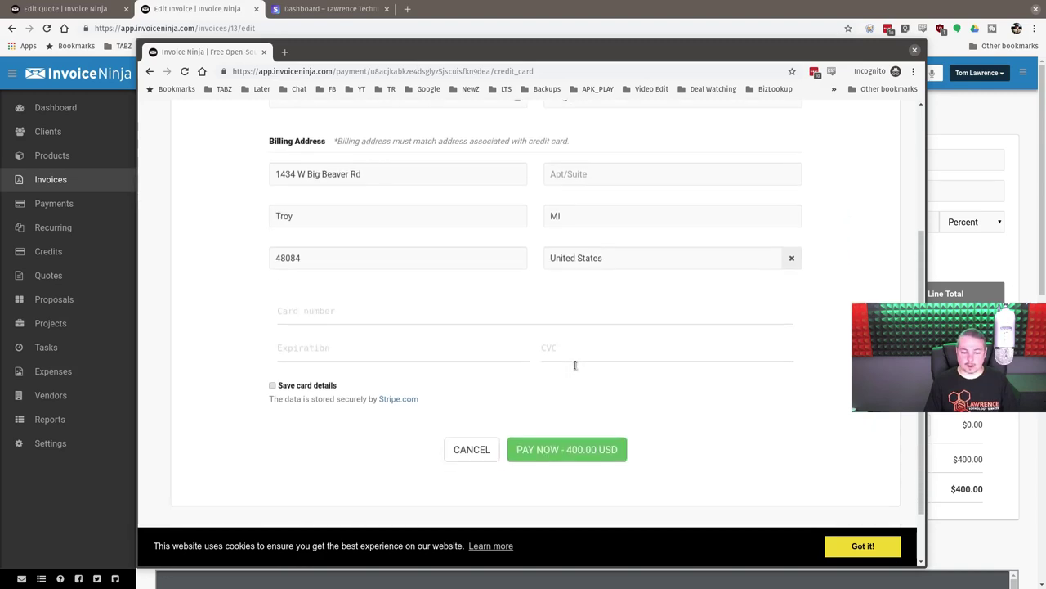
pyautogui.click(404, 320)
pyautogui.hotkey('ctrl', 'v')
pyautogui.click(376, 348)
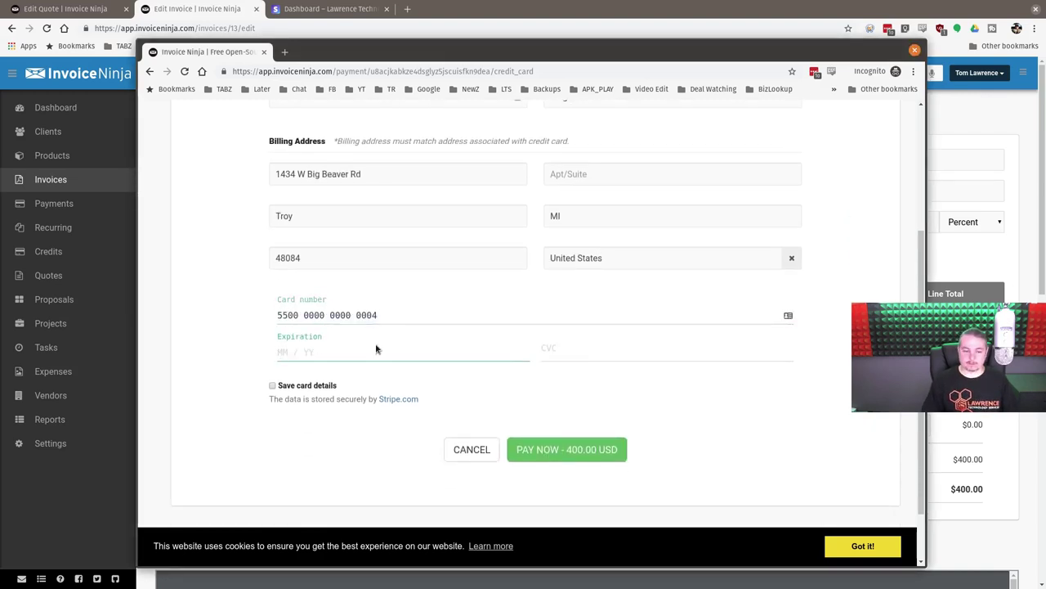
pyautogui.write('02')
pyautogui.write('22222')
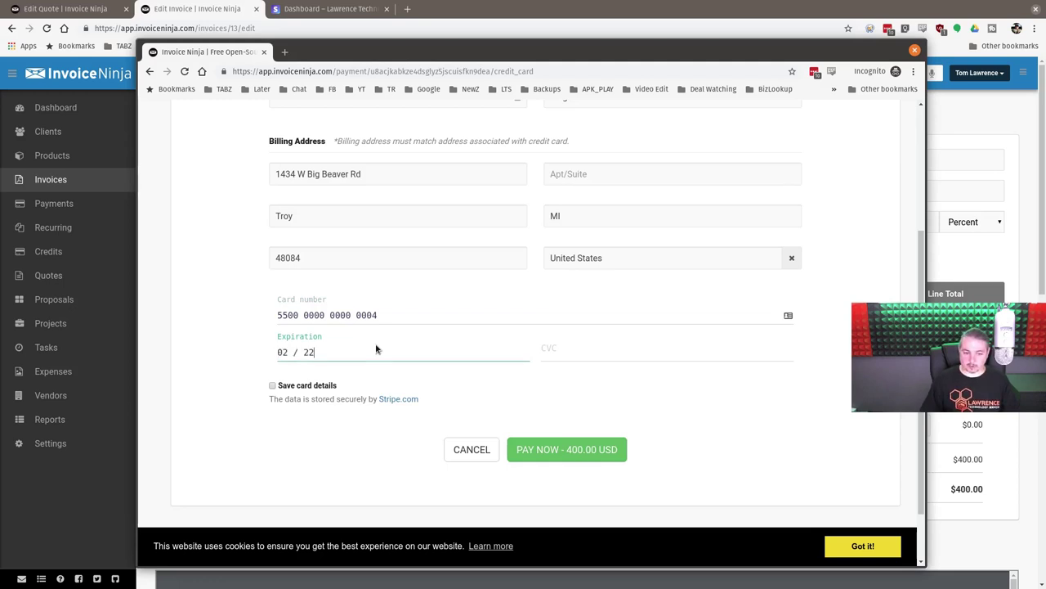
pyautogui.click(394, 314)
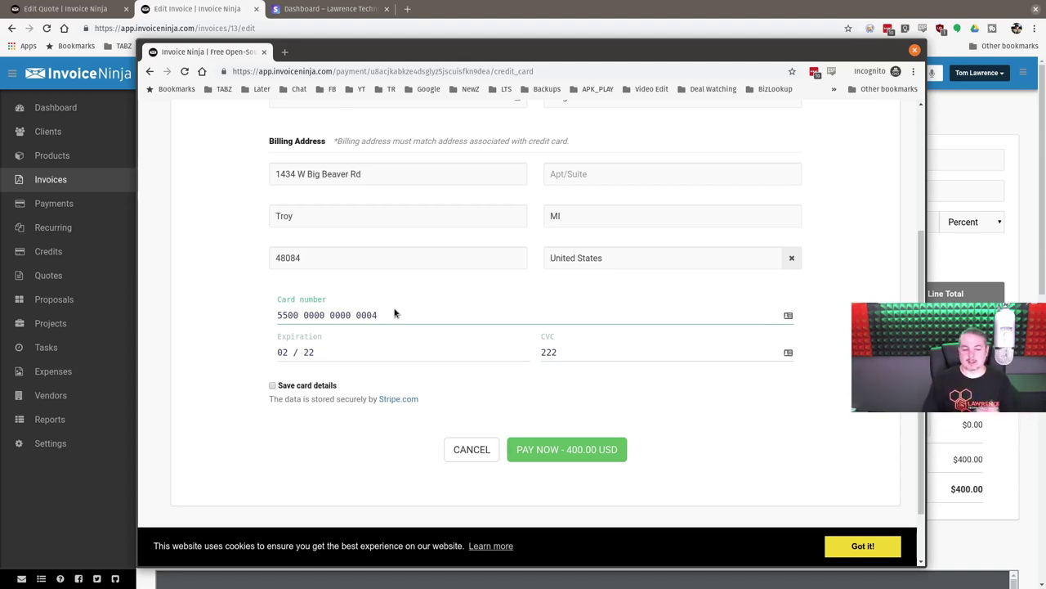
# - Tick Save card details and submit the 400.00 USD payment, which Stripe declines
pyautogui.scroll(2, 394, 314)
pyautogui.scroll(-3, 395, 306)
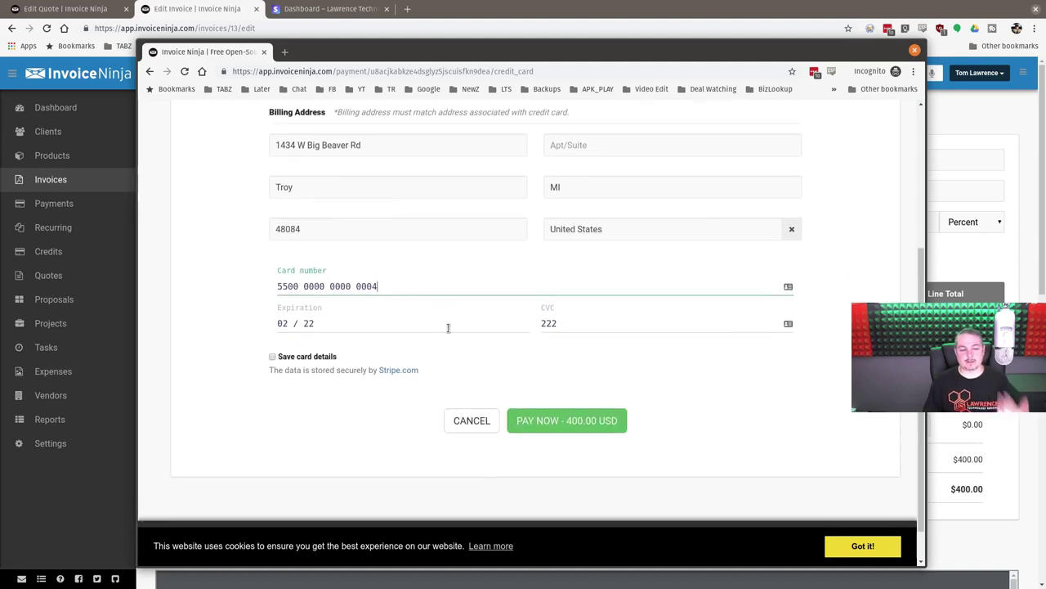
pyautogui.click(273, 359)
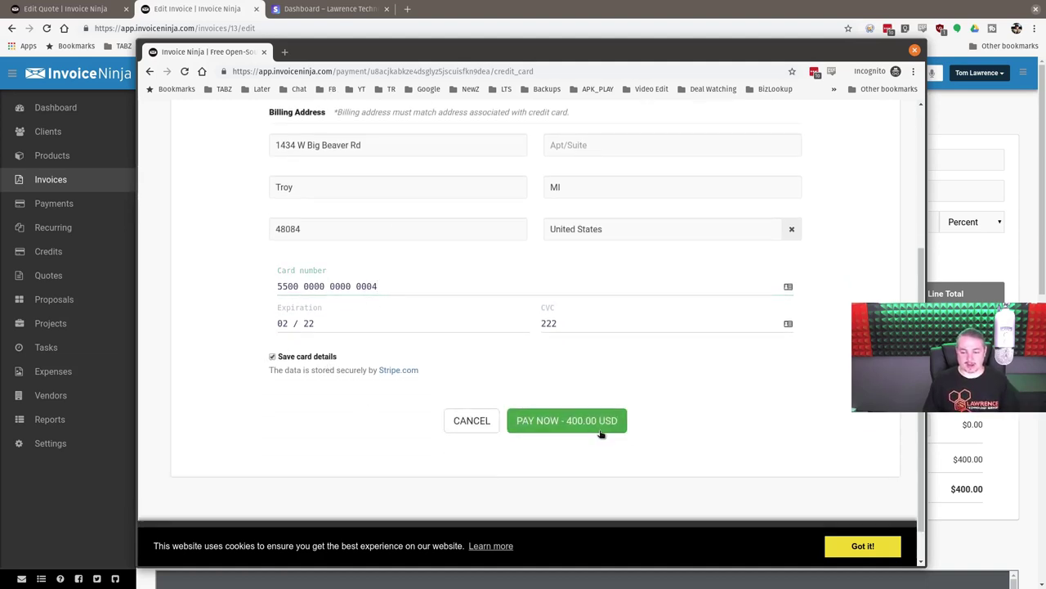
pyautogui.click(569, 428)
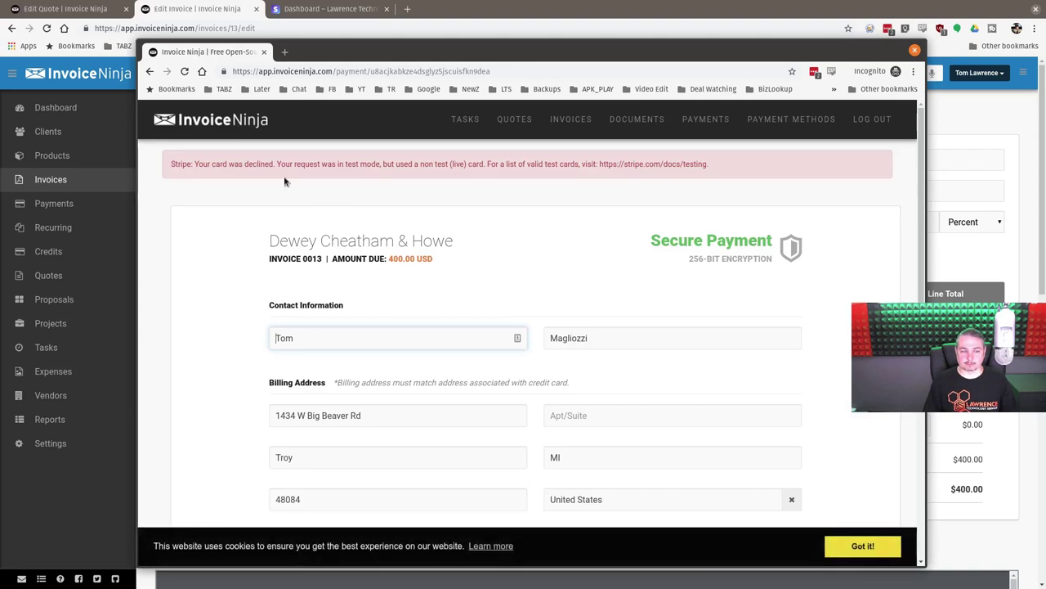
pyautogui.scroll(-2, 285, 178)
# - Open the stripe.com/docs/testing page in a new tab, removing the trailing period from the URL
pyautogui.scroll(2, 385, 144)
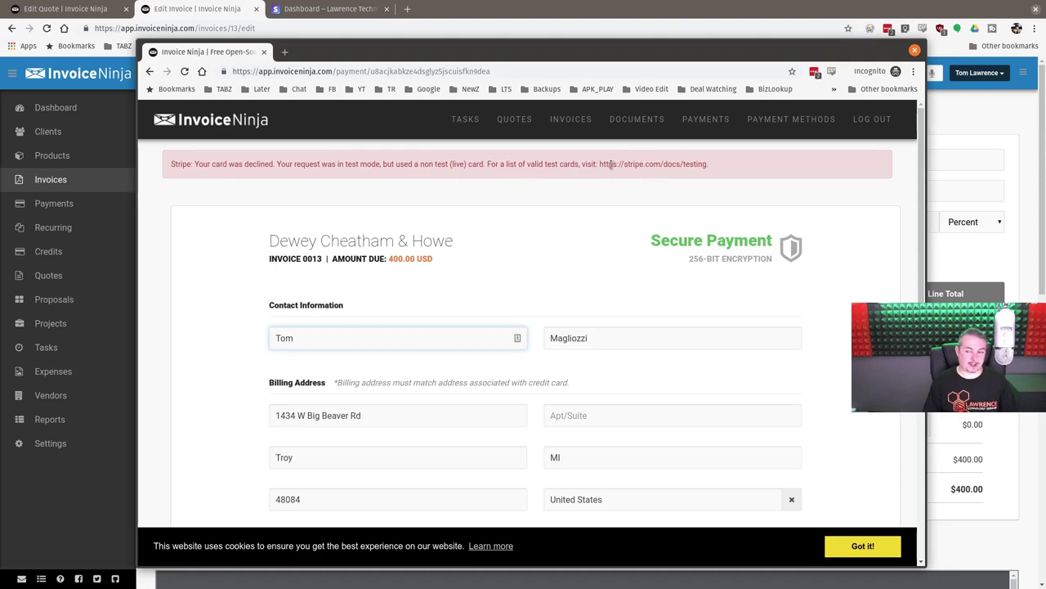
pyautogui.moveTo(601, 164); pyautogui.dragTo(721, 162)
pyautogui.hotkey('ctrl', 'c')
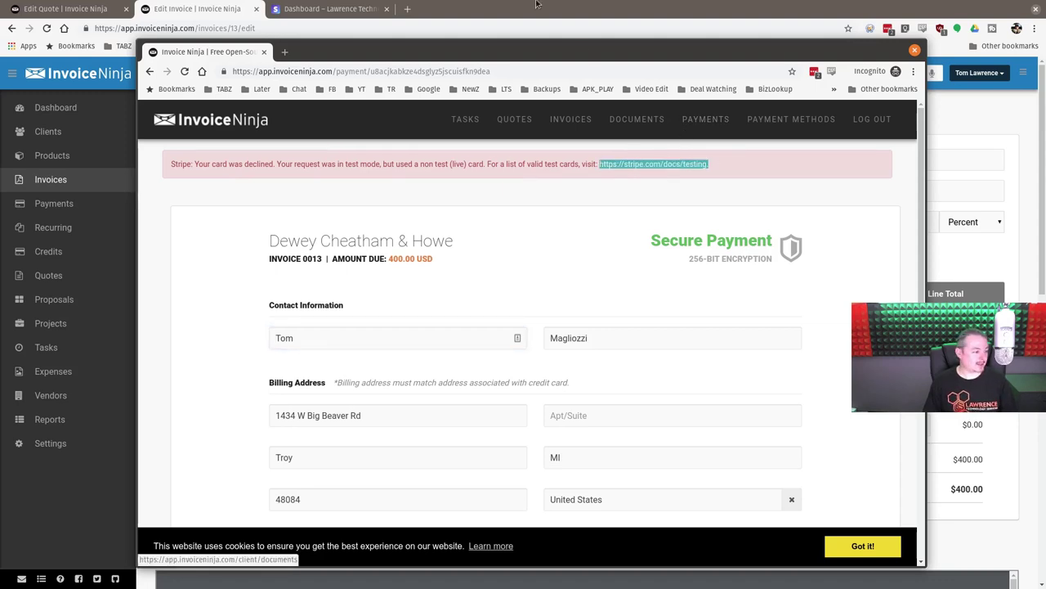
pyautogui.click(287, 53)
pyautogui.hotkey('ctrl', 'v')
pyautogui.press('Return')
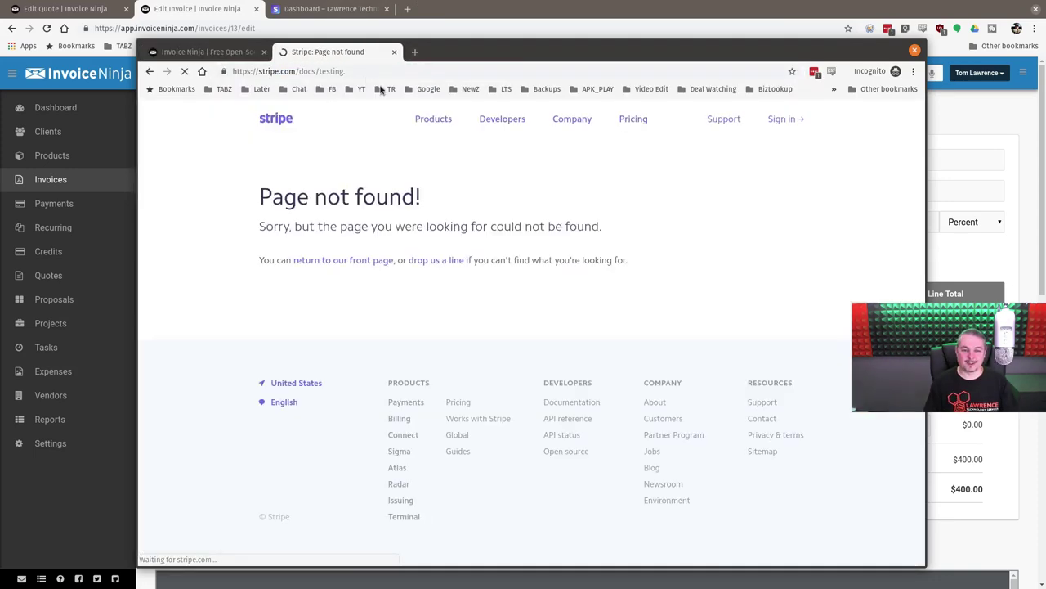
pyautogui.click(352, 71)
pyautogui.click(352, 71)
pyautogui.press('BackSpace')
pyautogui.press('Return')
# - Copy the Mastercard test card number and return to the payment tab
pyautogui.scroll(-3, 530, 181)
pyautogui.scroll(-7, 530, 182)
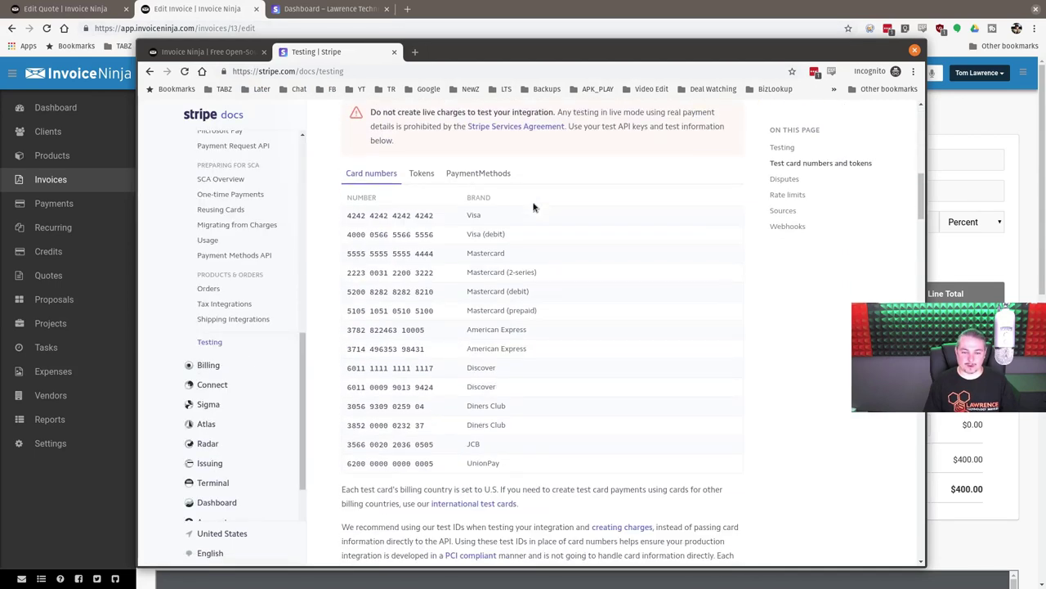
pyautogui.doubleClick(395, 253)
pyautogui.hotkey('ctrl', 'c')
pyautogui.rightClick(400, 258)
pyautogui.click(405, 259)
pyautogui.hotkey('ctrl', 'shift', 'Tab')
# - Paste the Mastercard test number and enter its expiry and CVC
pyautogui.scroll(-1, 407, 391)
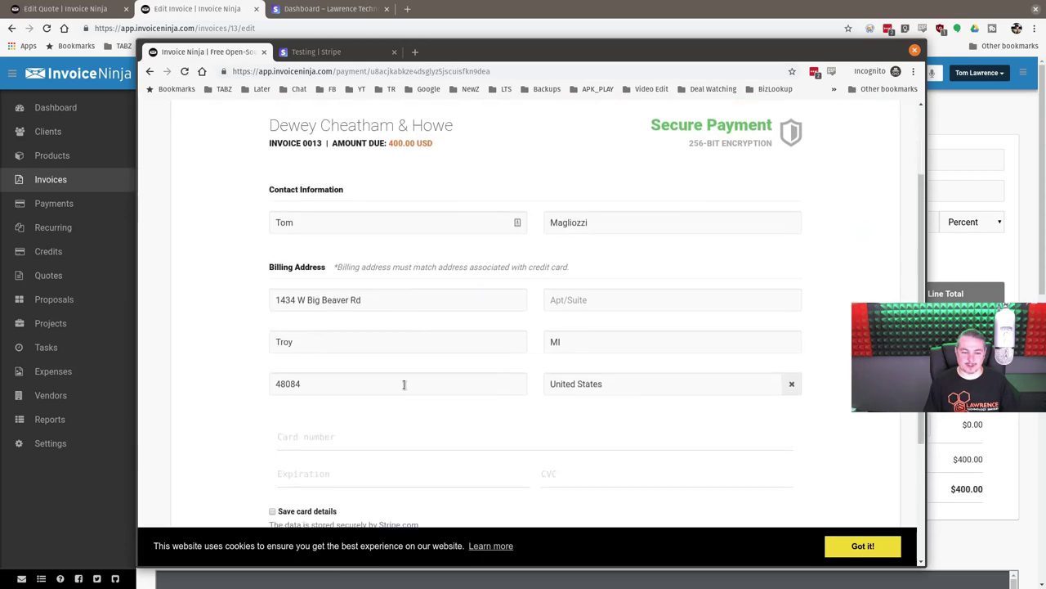
pyautogui.scroll(-2, 407, 391)
pyautogui.click(426, 262)
pyautogui.hotkey('ctrl', 'v')
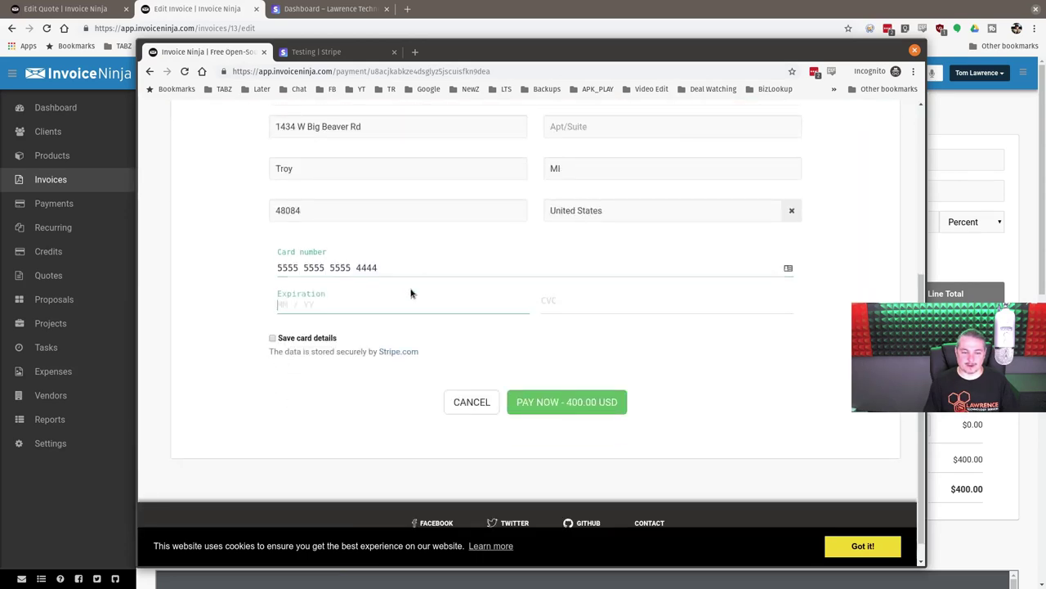
pyautogui.write('0122')
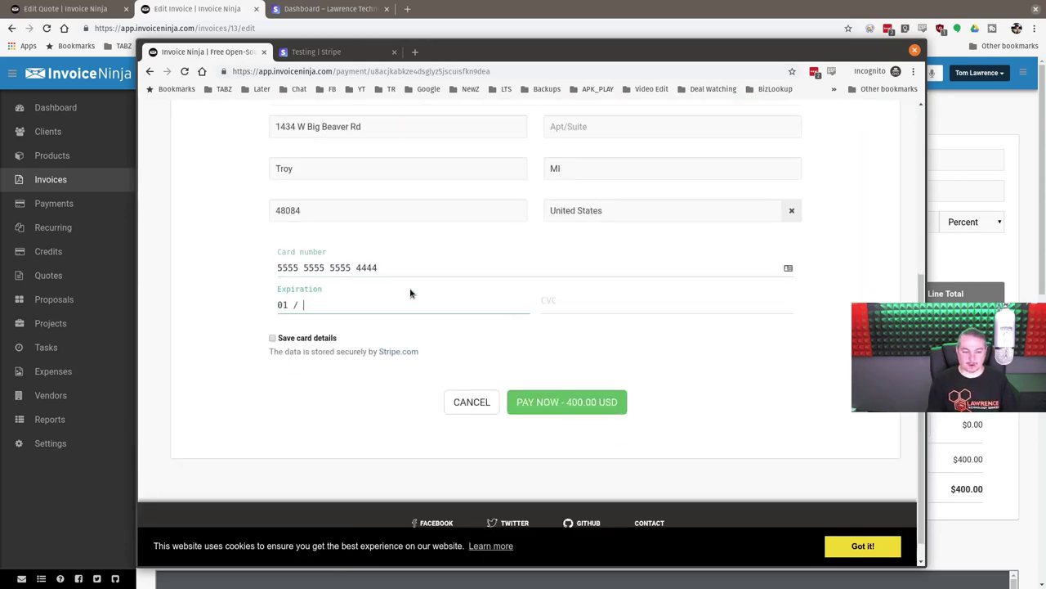
pyautogui.write('123')
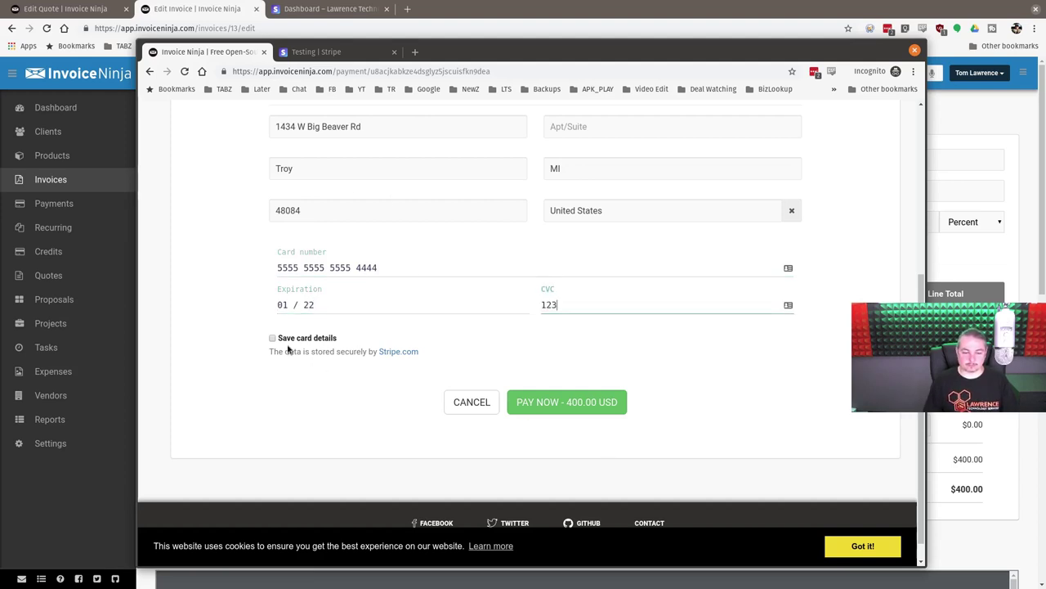
# - Save the card, pay the 400.00 USD balance, and view the portal's Payment Methods
pyautogui.click(273, 345)
pyautogui.click(273, 339)
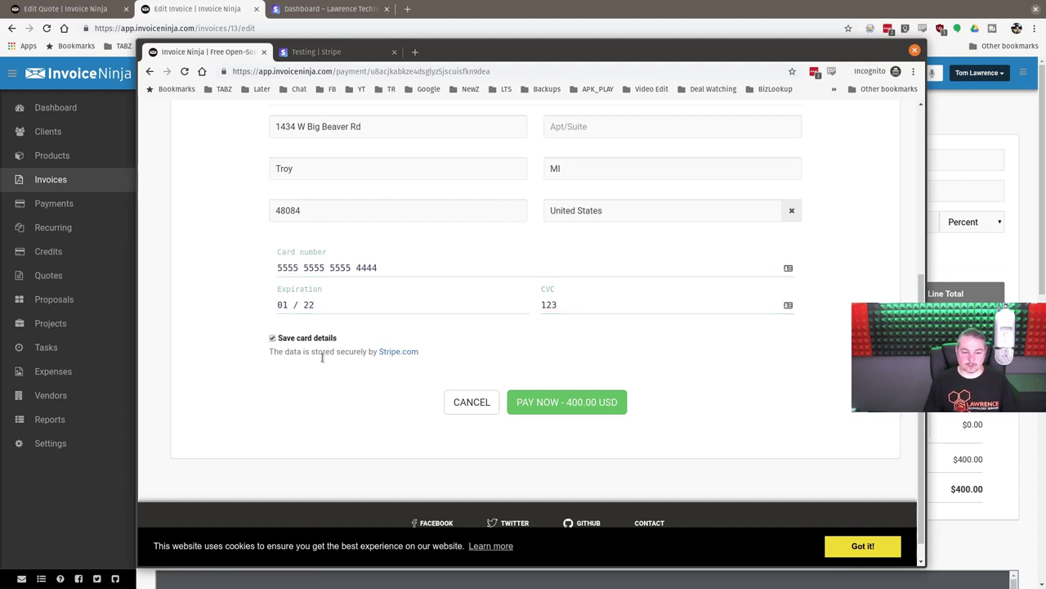
pyautogui.click(583, 407)
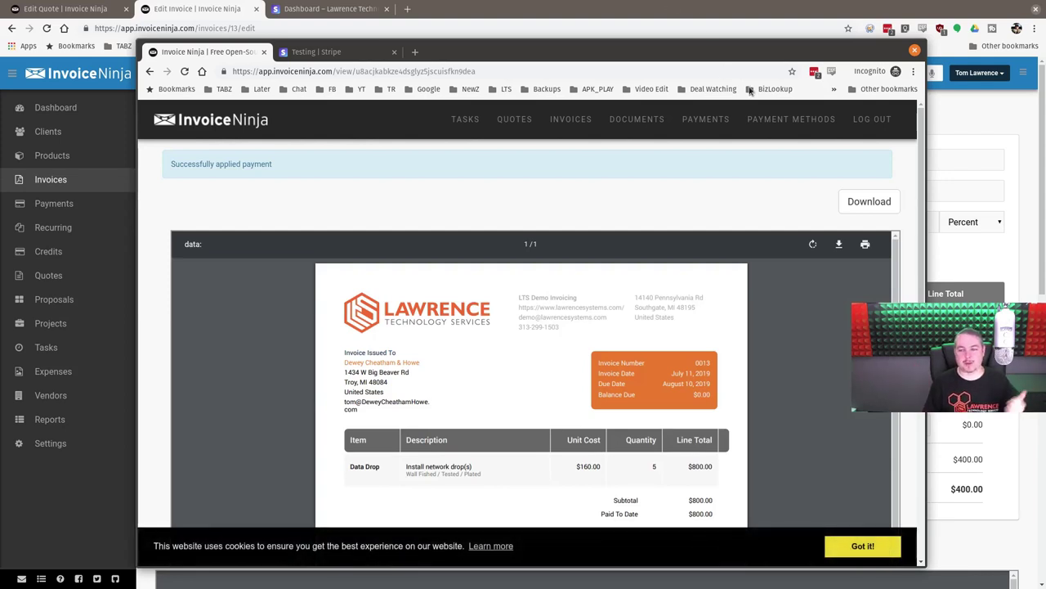
pyautogui.click(791, 131)
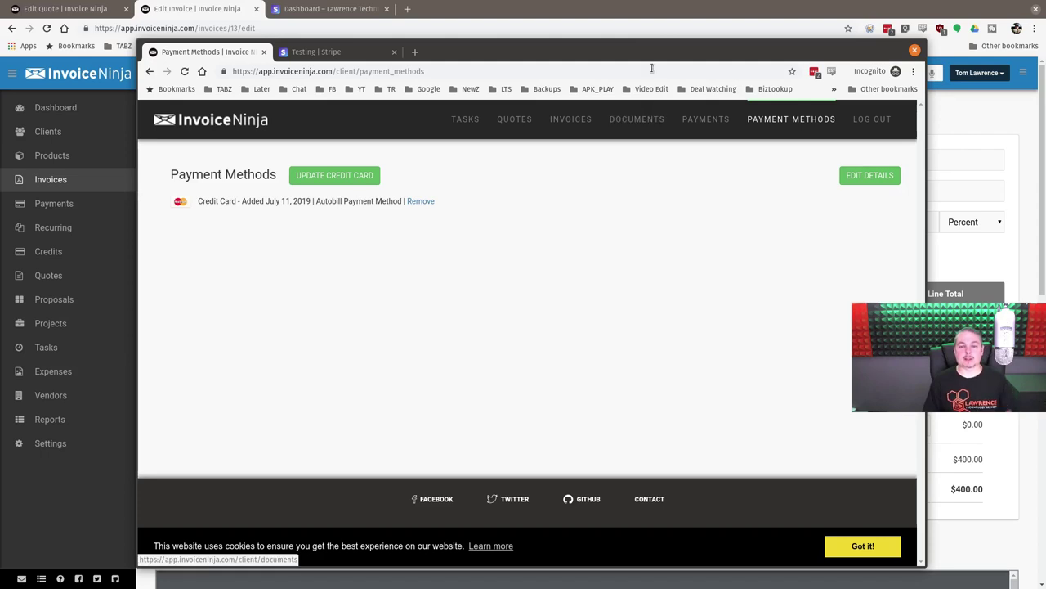
# - Close the Testing | Stripe tab and move the client-portal window aside to reveal invoice 0013
pyautogui.moveTo(657, 42); pyautogui.dragTo(660, 49)
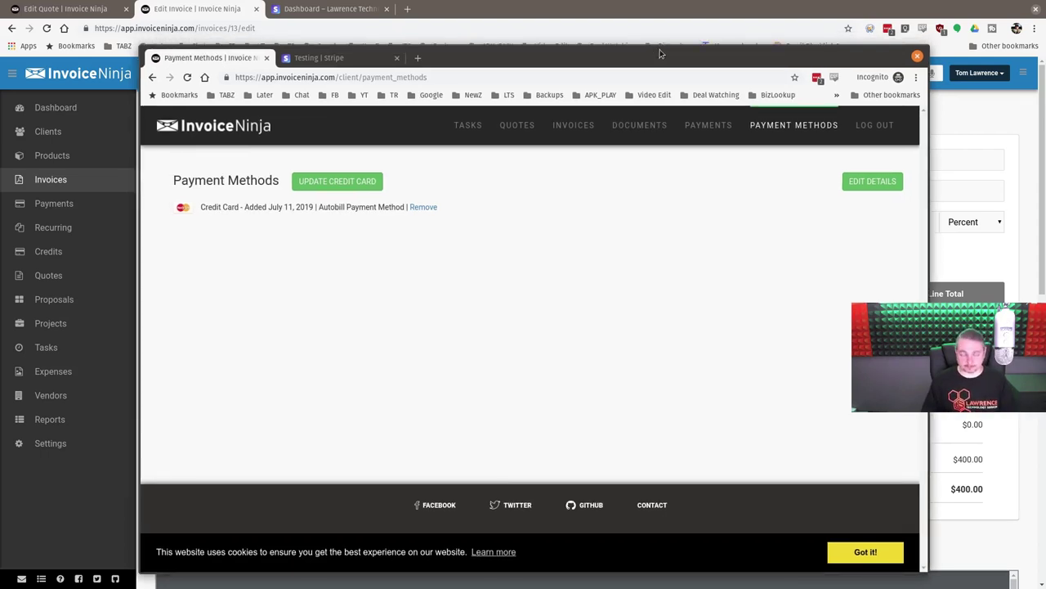
pyautogui.middleClick(372, 59)
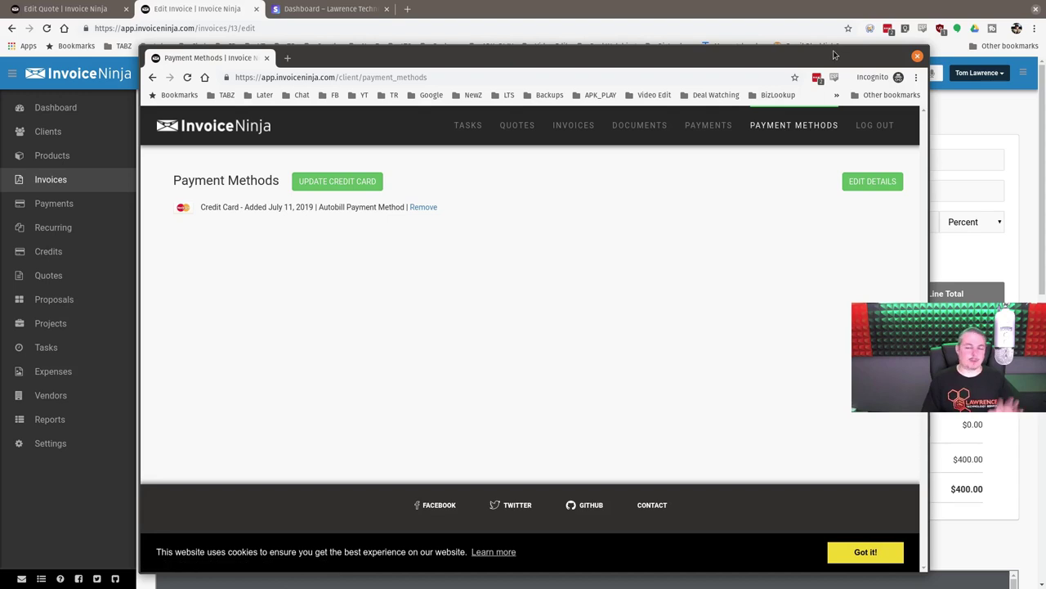
pyautogui.moveTo(835, 54); pyautogui.dragTo(0, 55)
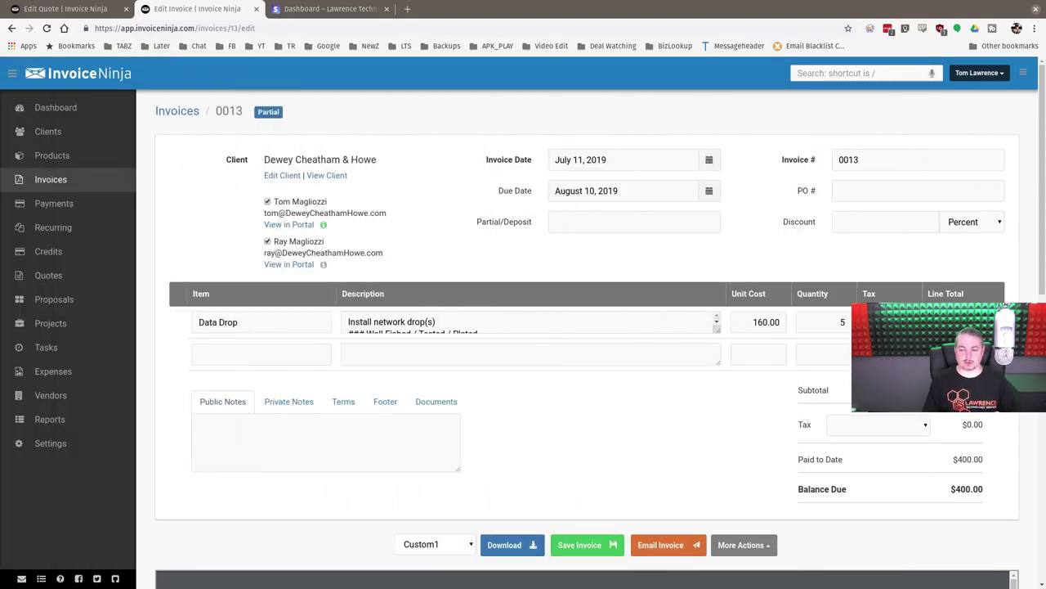
# - Open Dewey Cheatham & Howe's client page, then switch to the Stripe customer record
pyautogui.click(335, 176)
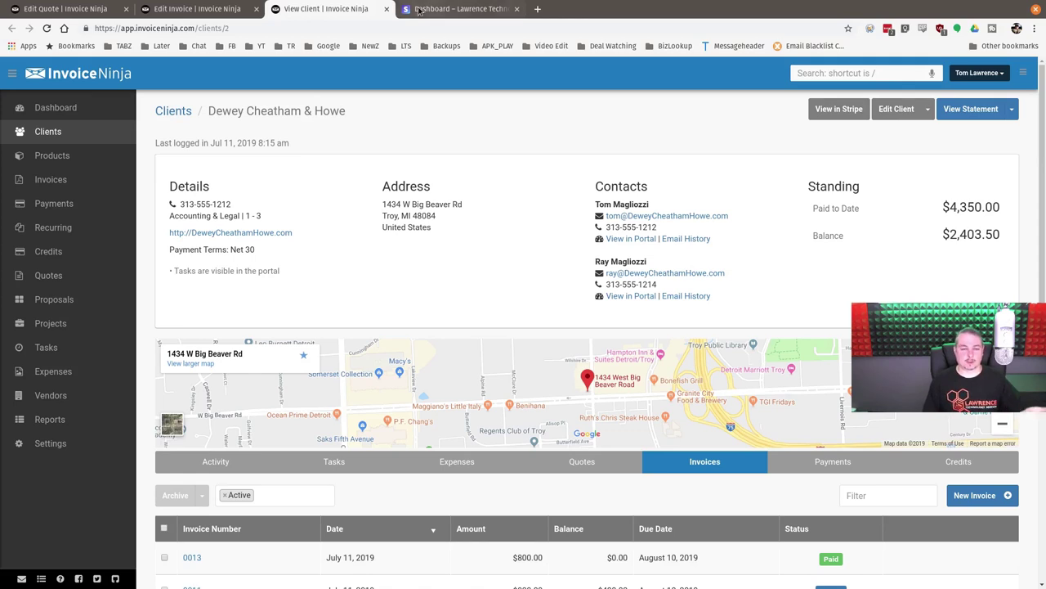
pyautogui.click(450, 9)
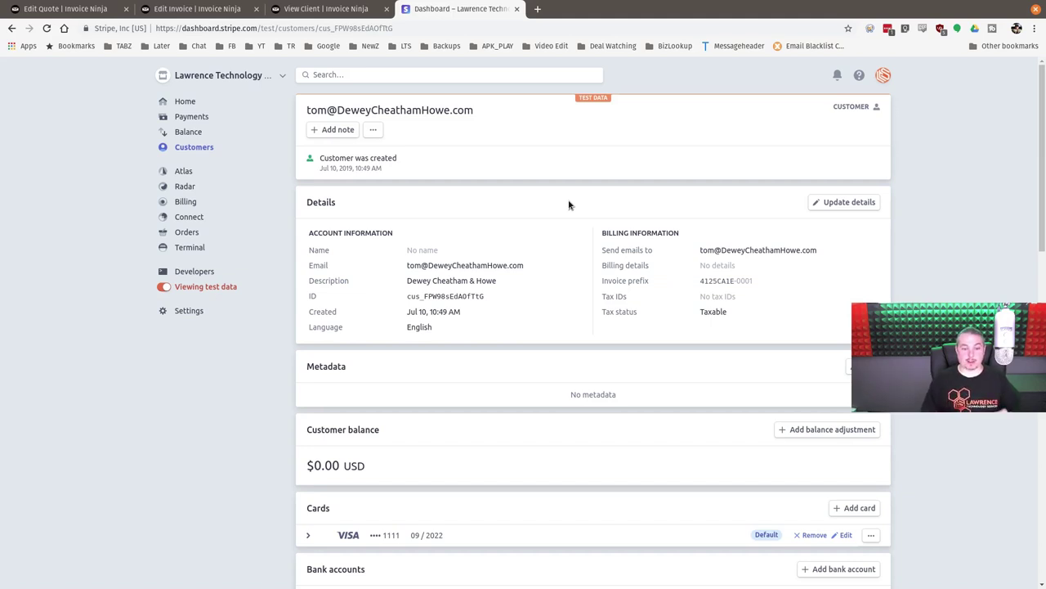
# - Reload the Stripe customer record and expand the newly saved Mastercard's details
pyautogui.click(47, 27)
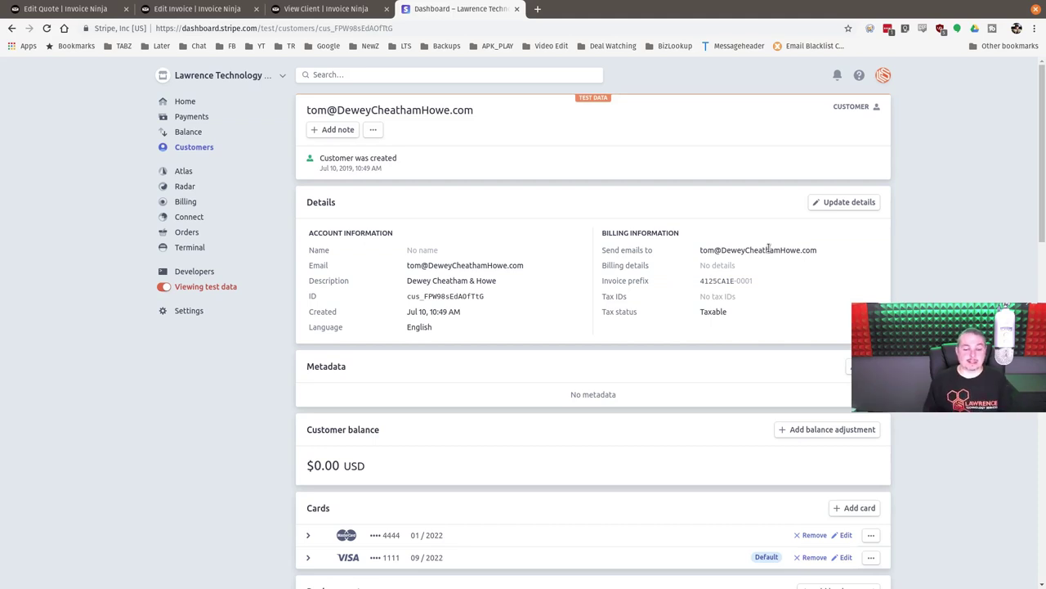
pyautogui.scroll(-3, 769, 251)
pyautogui.scroll(1, 769, 252)
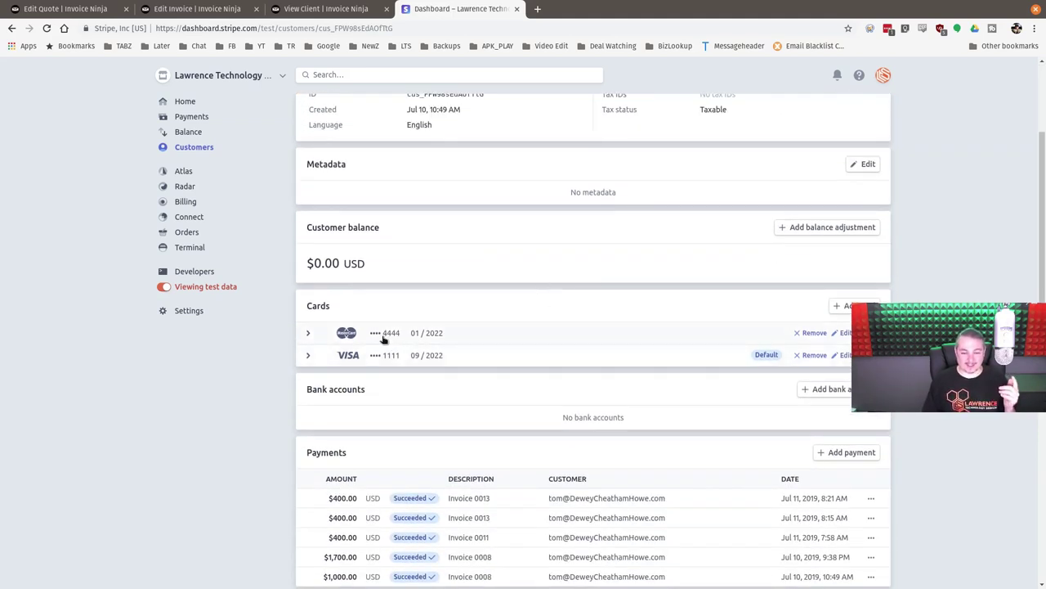
pyautogui.click(305, 333)
pyautogui.scroll(-3, 490, 303)
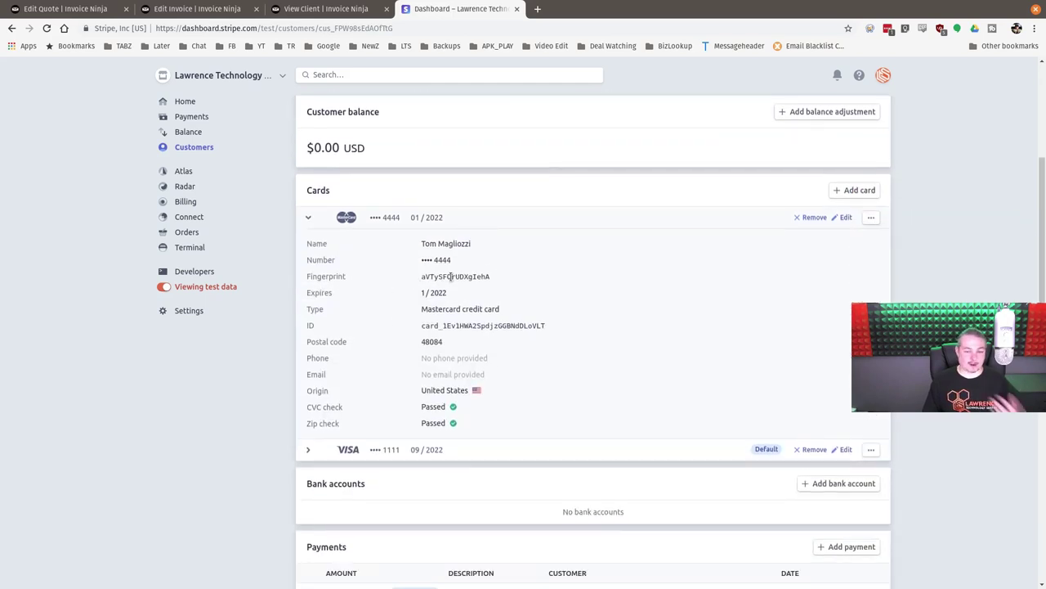
pyautogui.scroll(-3, 483, 287)
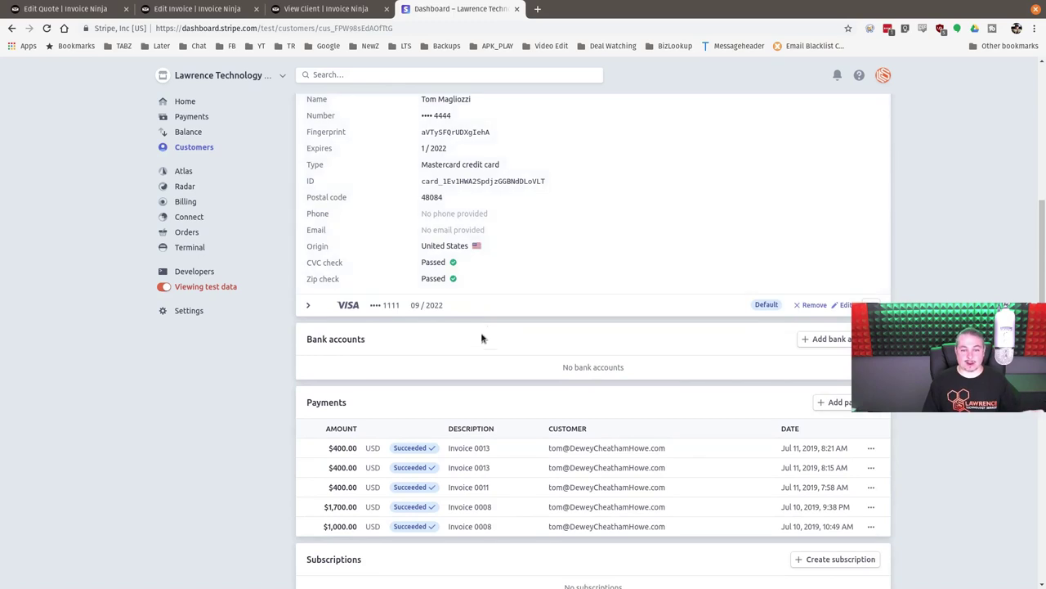
# - Expand the default Visa card's details, review both cards, then return to the quote 0012 tab
pyautogui.click(308, 306)
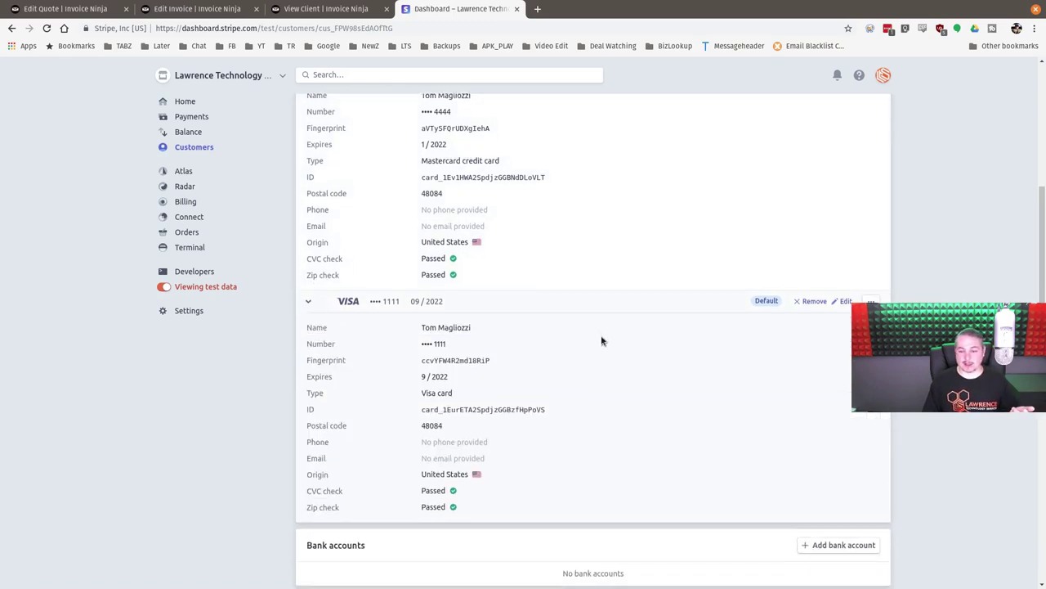
pyautogui.scroll(2, 600, 341)
pyautogui.scroll(5, 685, 346)
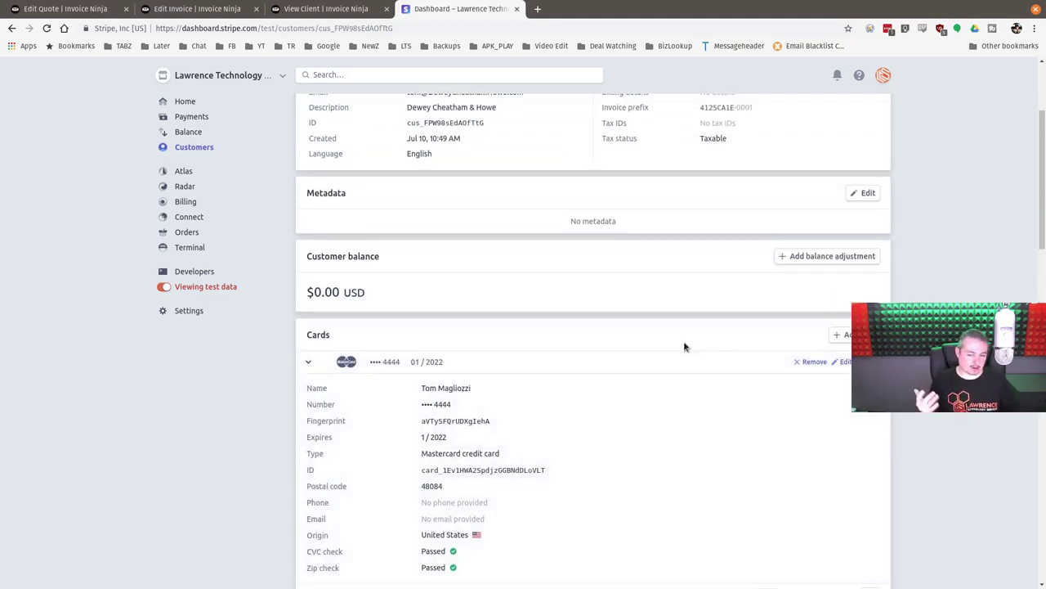
pyautogui.scroll(4, 685, 346)
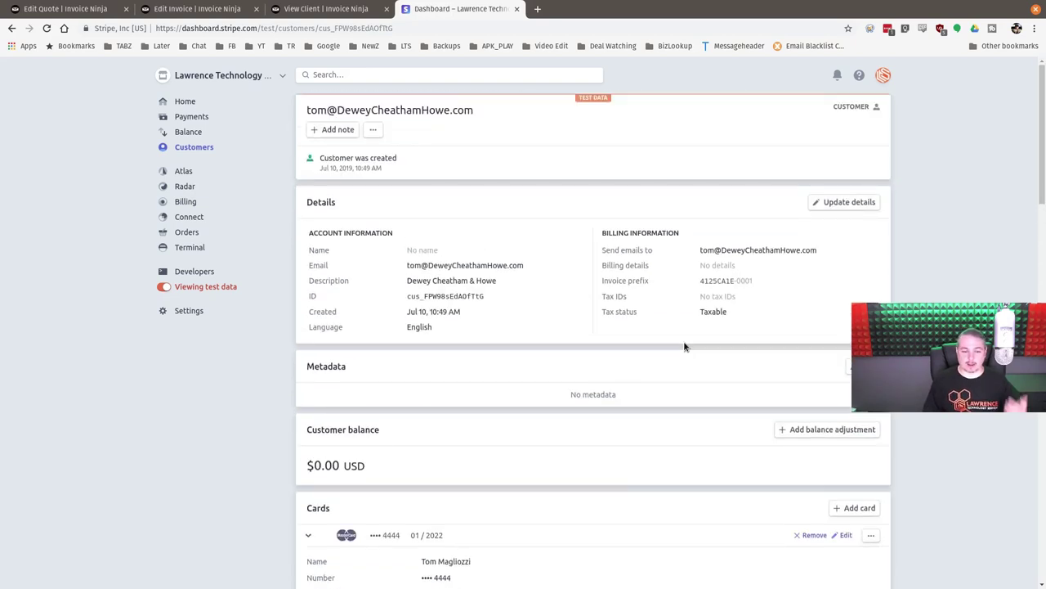
pyautogui.scroll(-4, 687, 356)
pyautogui.scroll(-4, 691, 409)
pyautogui.scroll(-12, 699, 452)
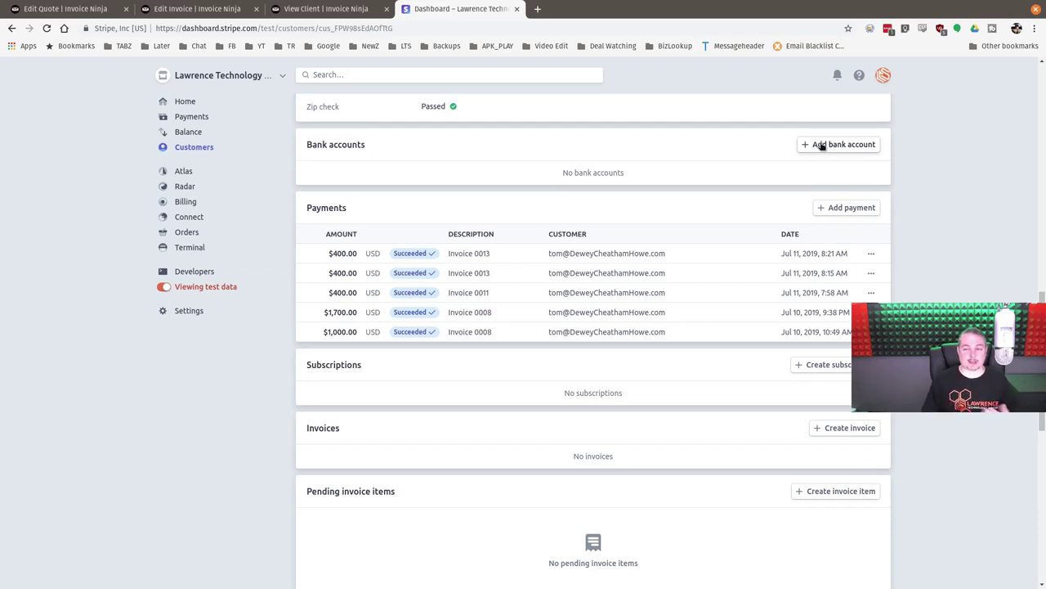
pyautogui.scroll(8, 821, 145)
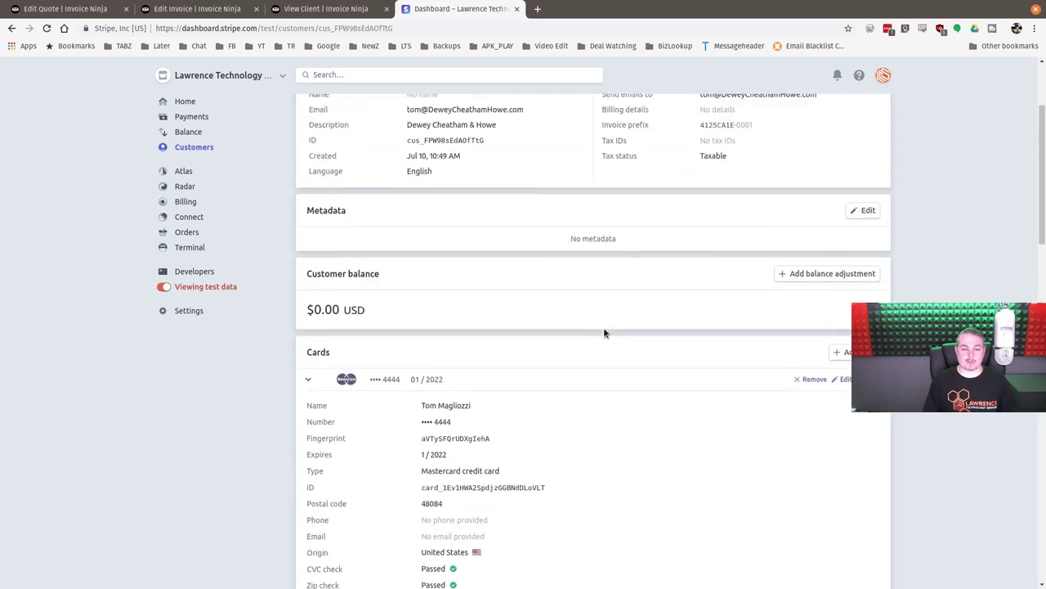
pyautogui.scroll(1, 605, 333)
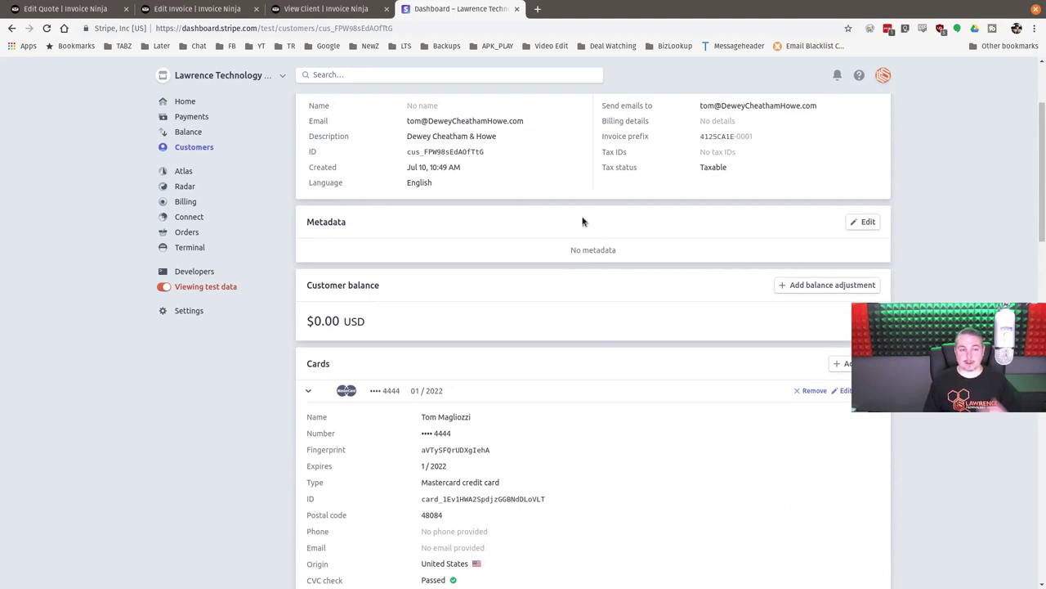
pyautogui.click(107, 9)
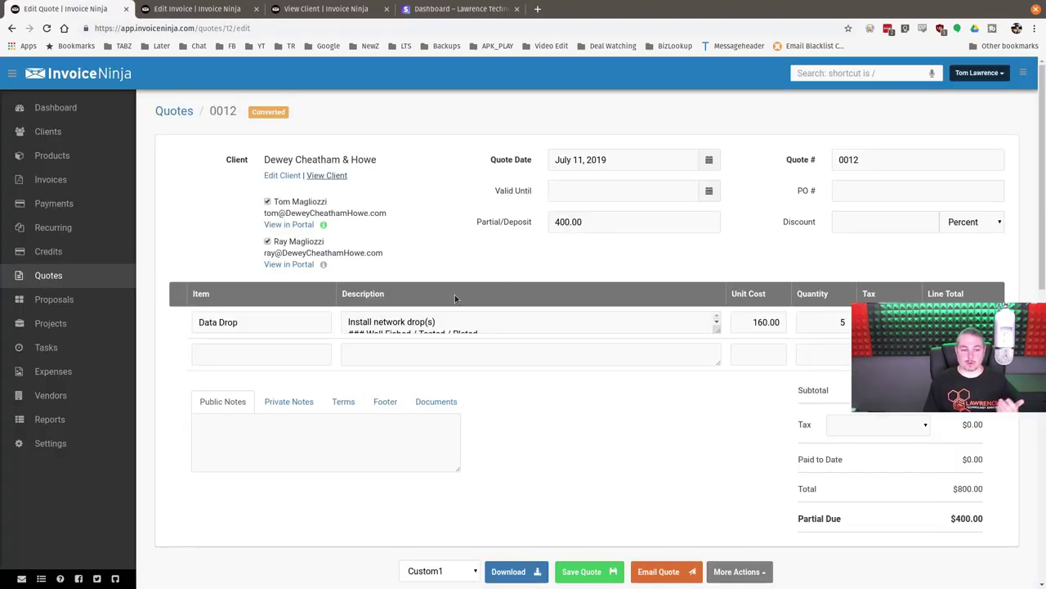
# - Close the quote 0012 tab and start a new recurring invoice for Dewey Cheatham & Howe
pyautogui.middleClick(99, 9)
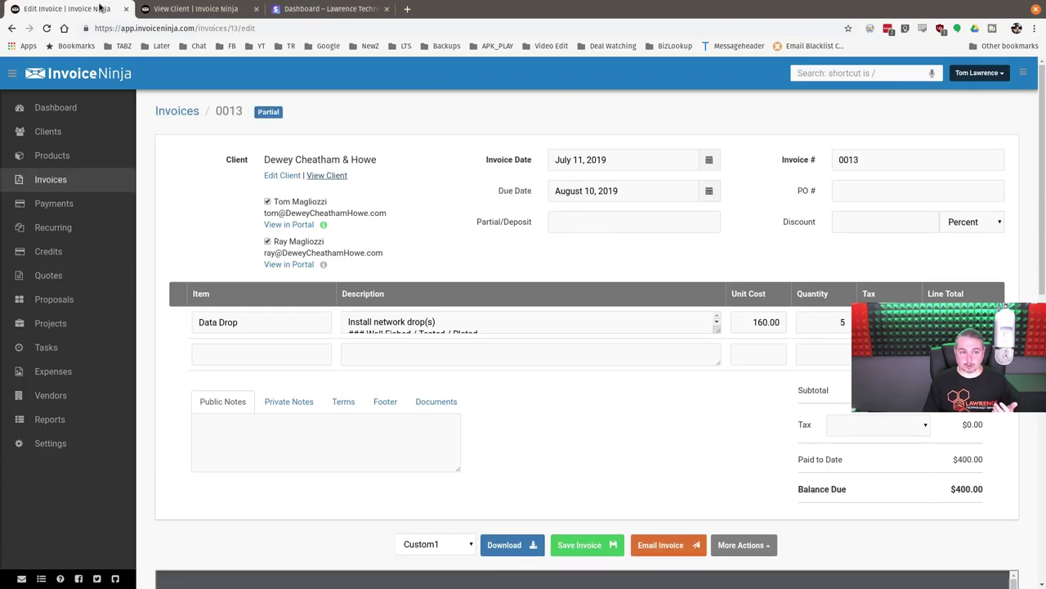
pyautogui.click(157, 8)
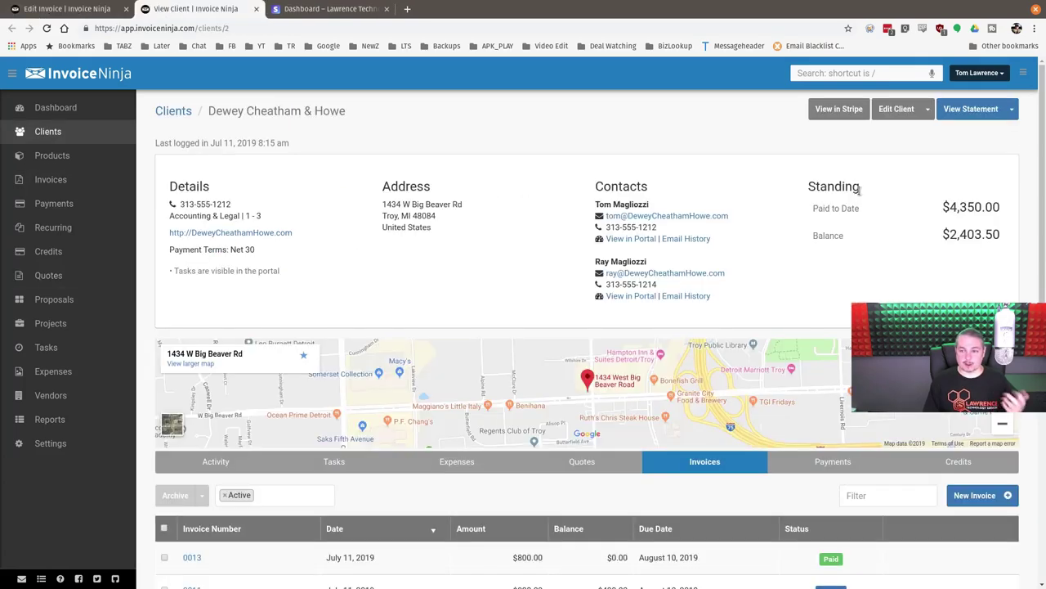
pyautogui.scroll(-2, 498, 356)
pyautogui.scroll(2, 509, 319)
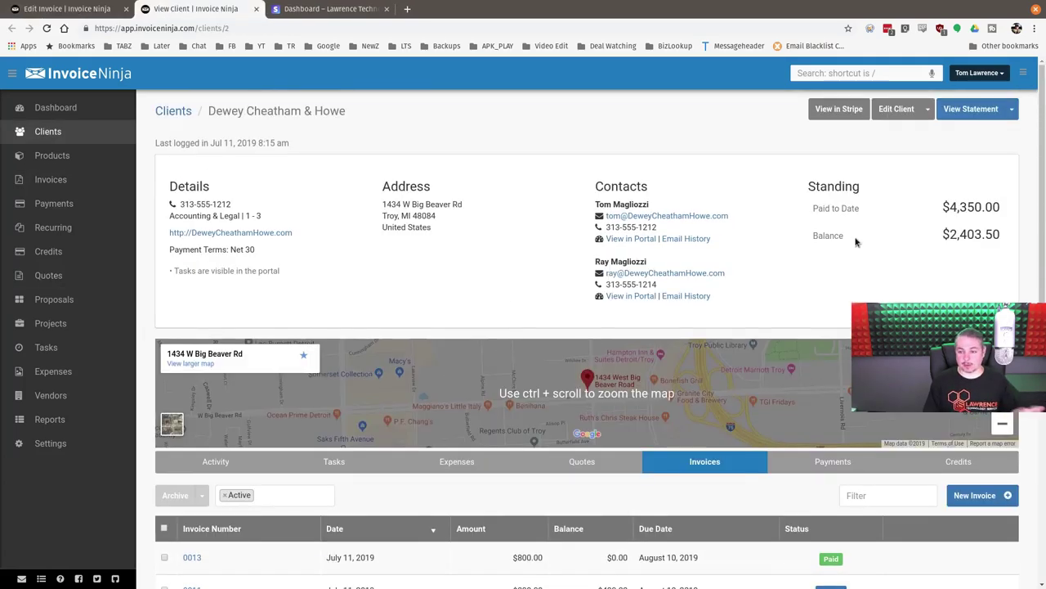
pyautogui.click(1015, 110)
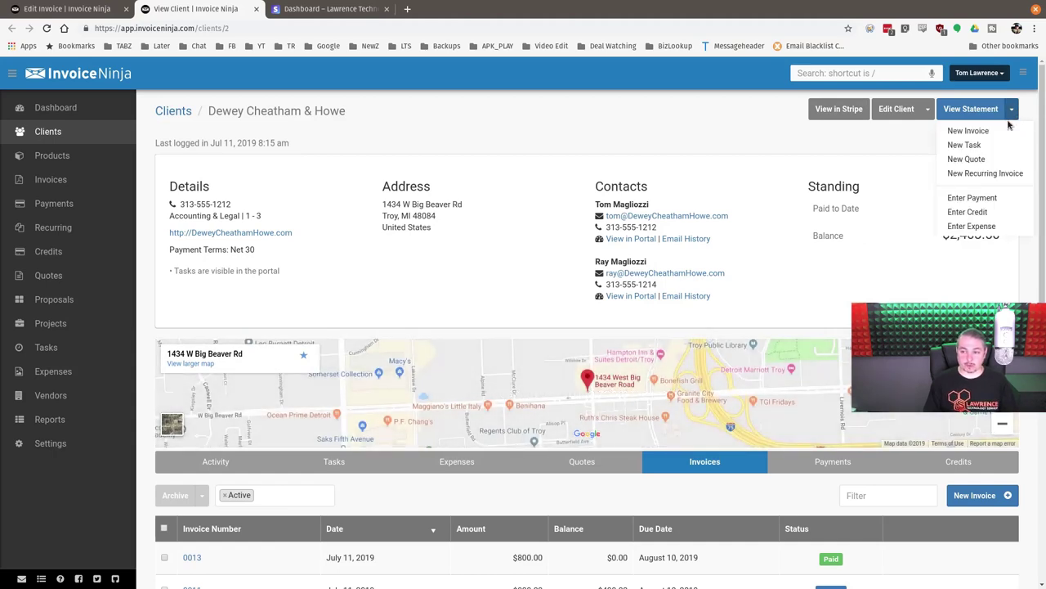
pyautogui.click(983, 174)
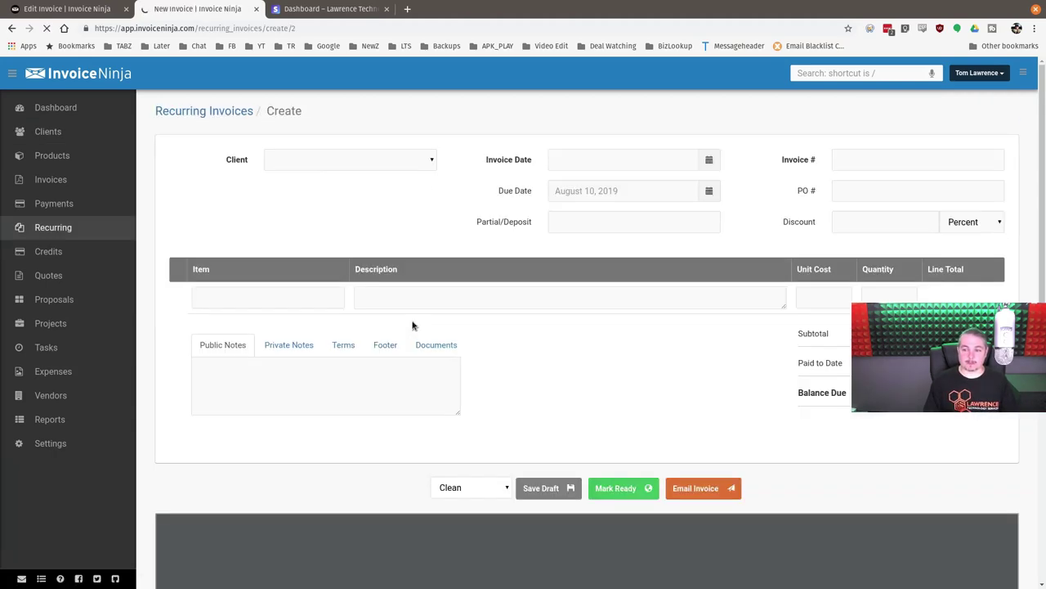
# - Set the recurring invoice's Auto Bill to Opt-out
pyautogui.click(847, 160)
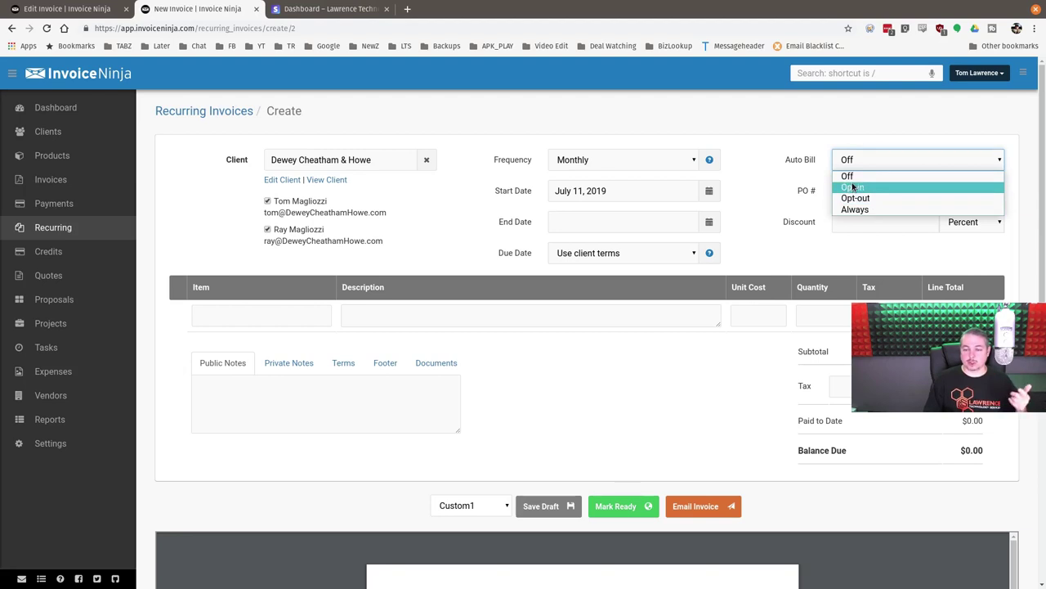
pyautogui.click(747, 129)
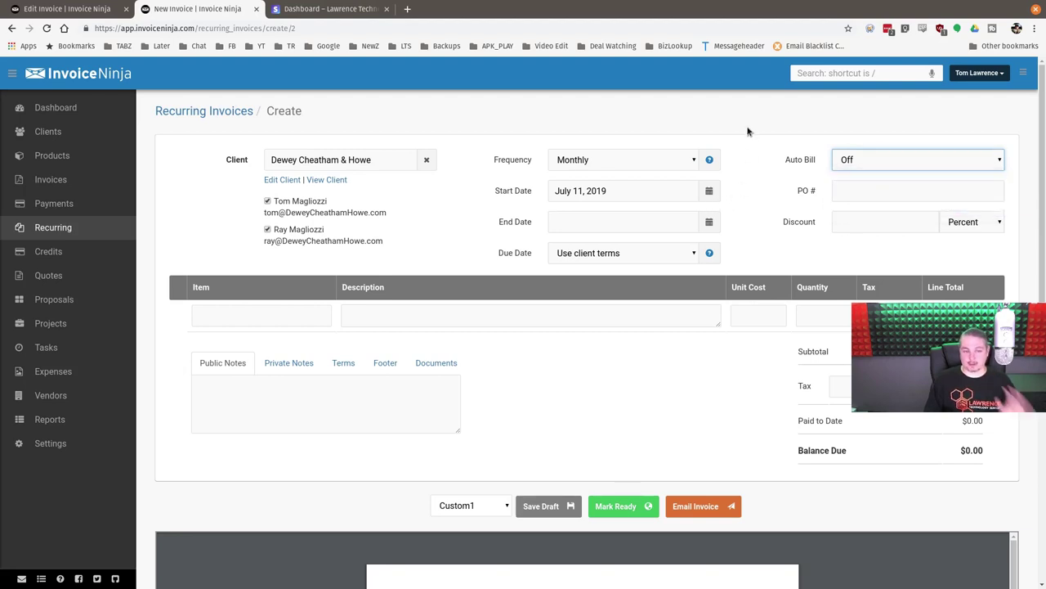
pyautogui.click(926, 163)
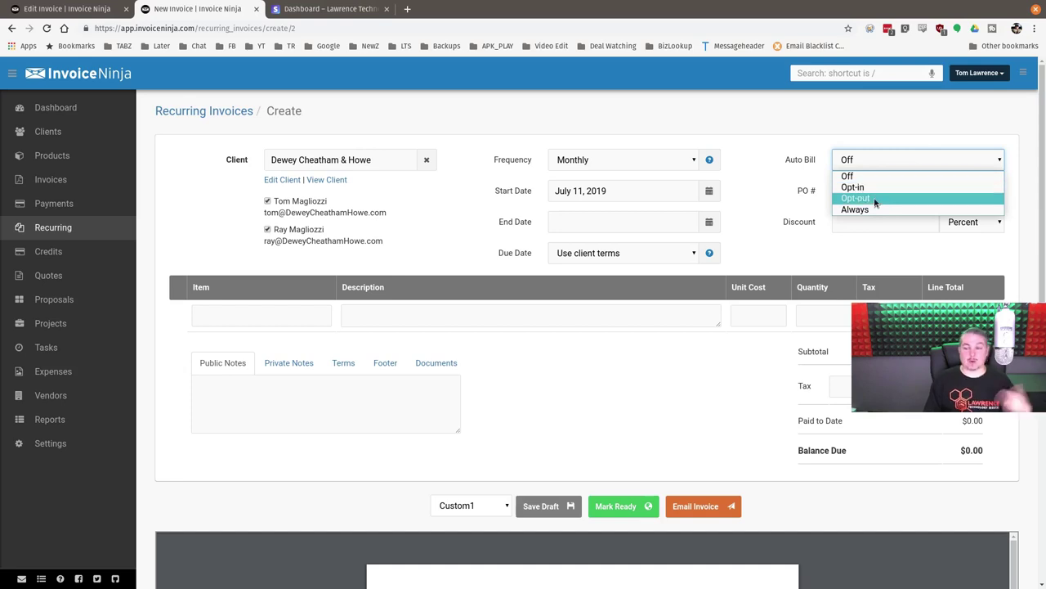
pyautogui.click(875, 201)
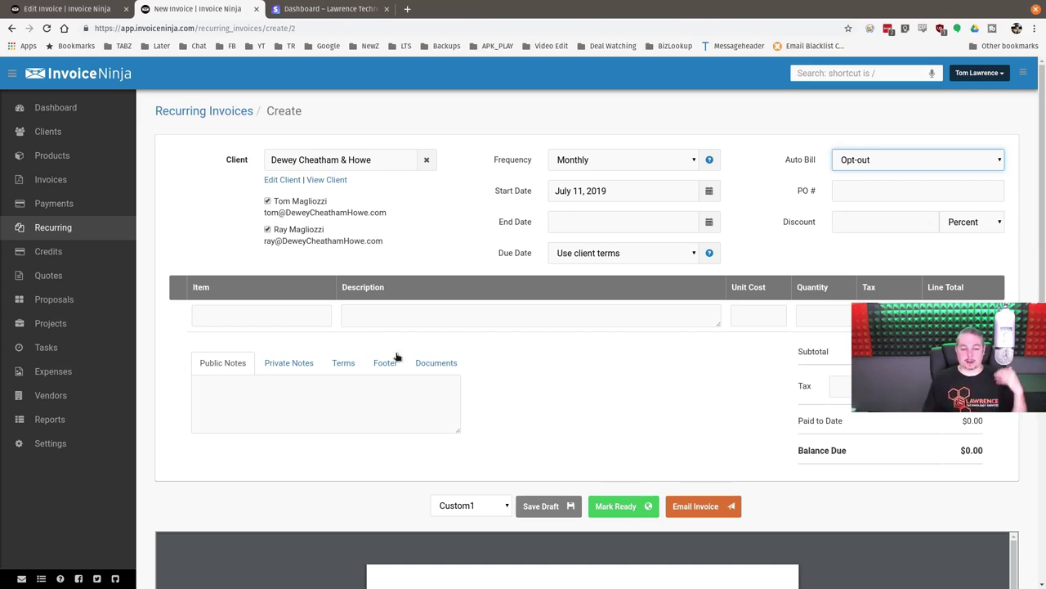
pyautogui.click(305, 319)
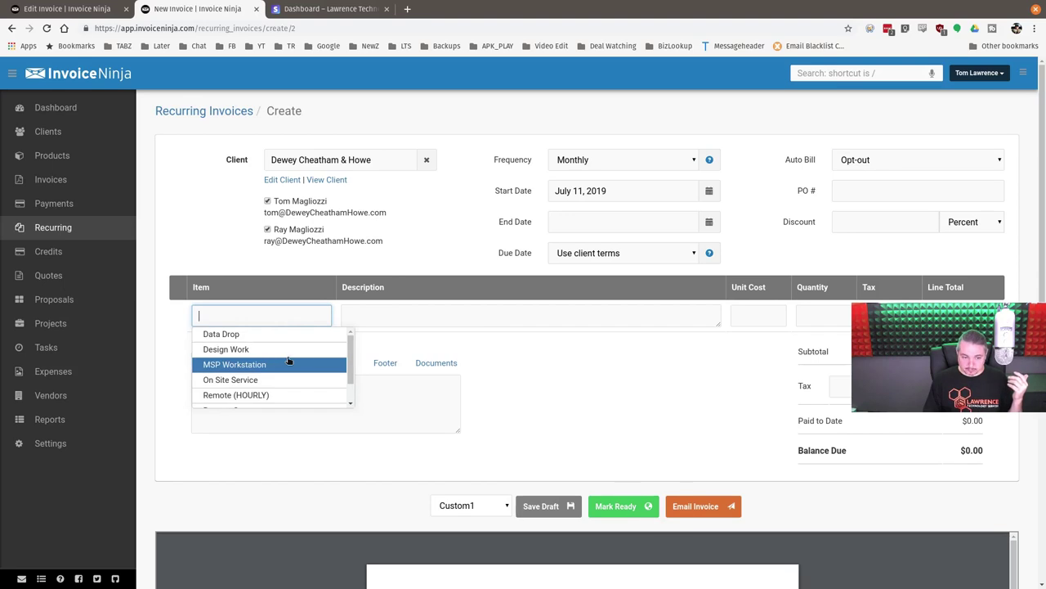
# - Add an MSP Workstation line with unit cost 50 and quantity 5, totalling $250.00
pyautogui.click(286, 364)
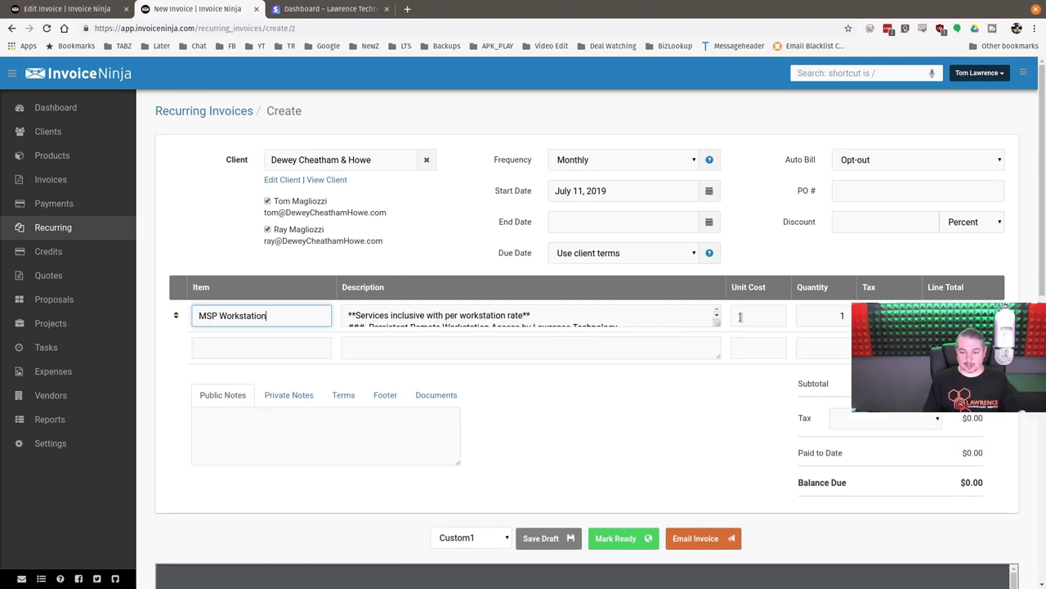
pyautogui.press('Tab')
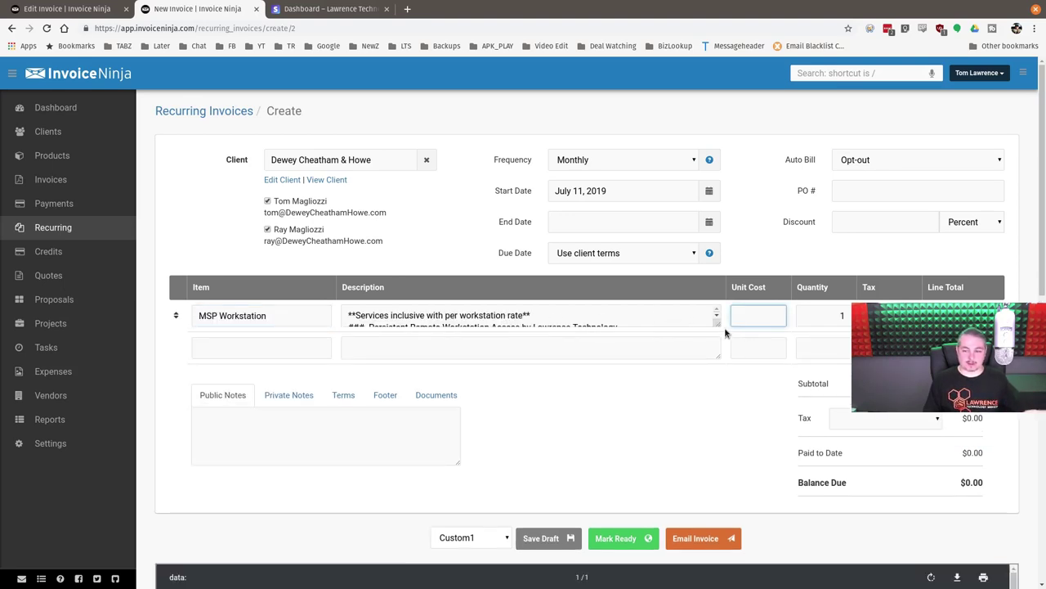
pyautogui.moveTo(716, 322)
pyautogui.mouseDown()
pyautogui.moveTo(719, 479)
pyautogui.moveTo(721, 310)
pyautogui.mouseUp()
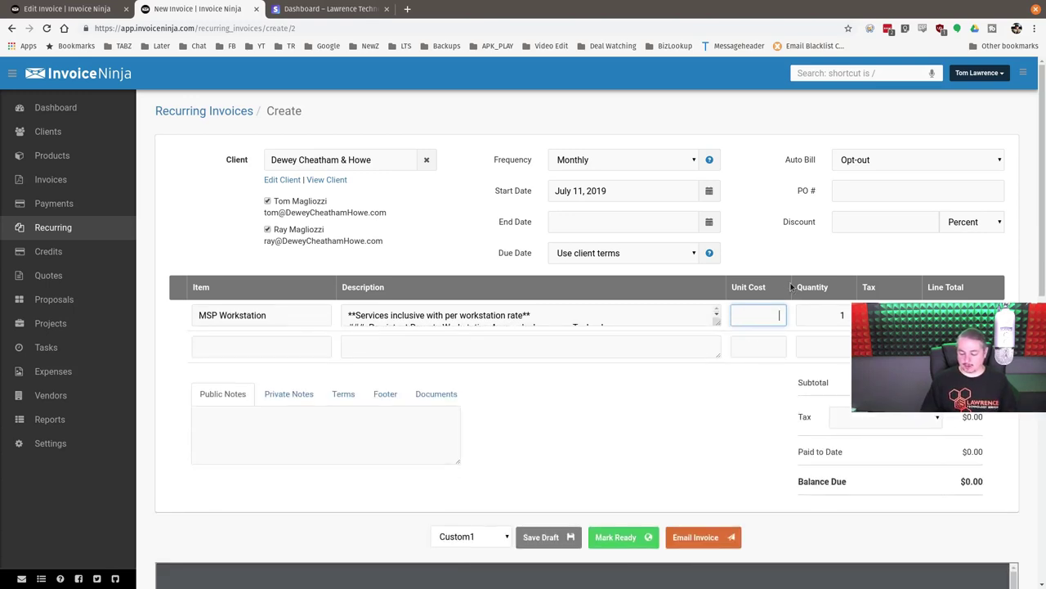
pyautogui.write('50')
pyautogui.press('Tab')
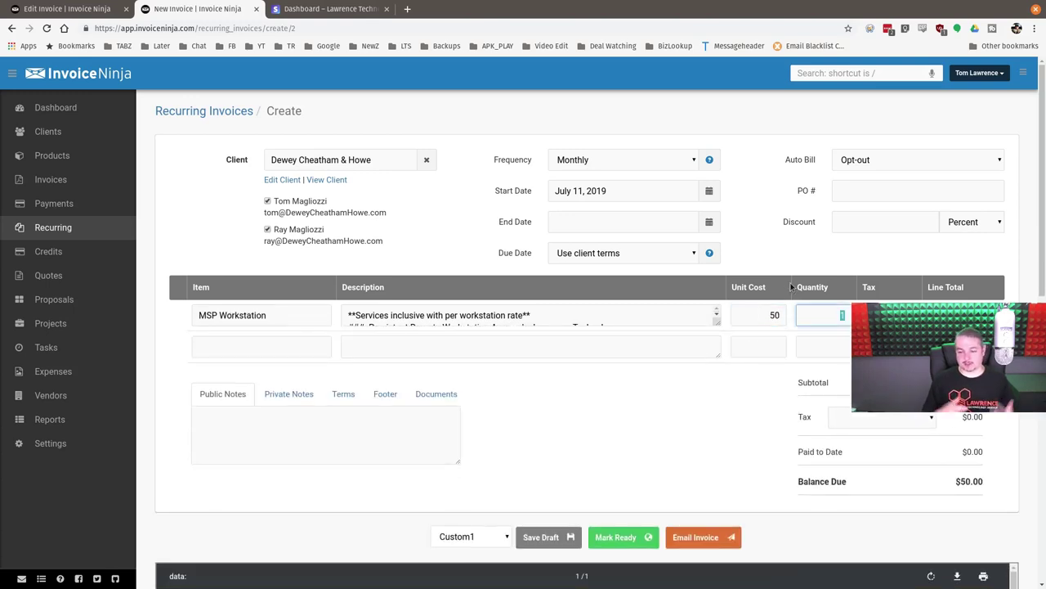
pyautogui.write('5')
pyautogui.click(630, 488)
# - Confirm Auto Bill is still set to Opt-out, leaving it unchanged
pyautogui.scroll(-2, 737, 428)
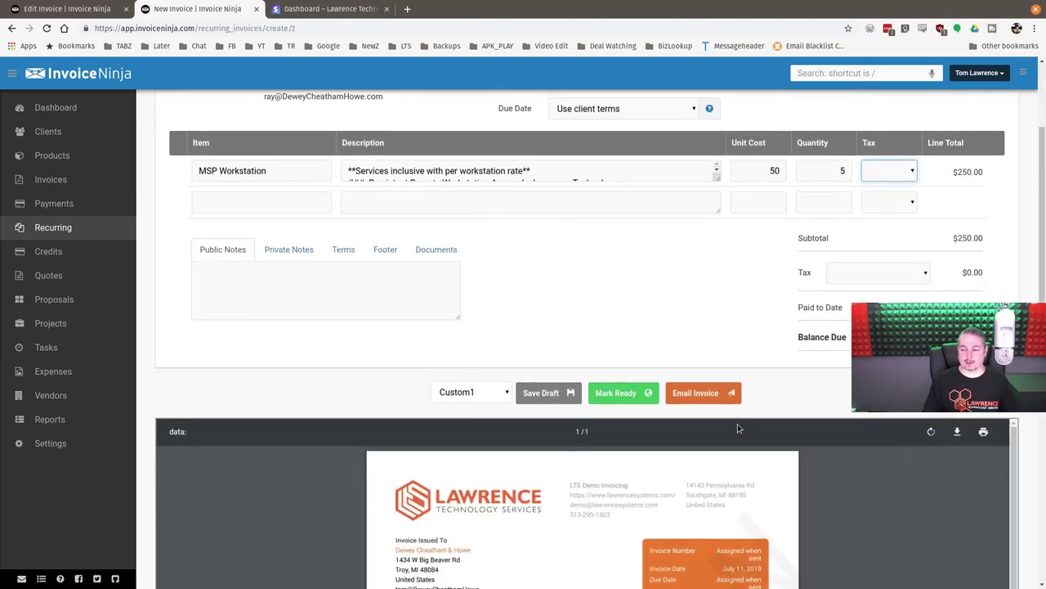
pyautogui.scroll(2, 670, 302)
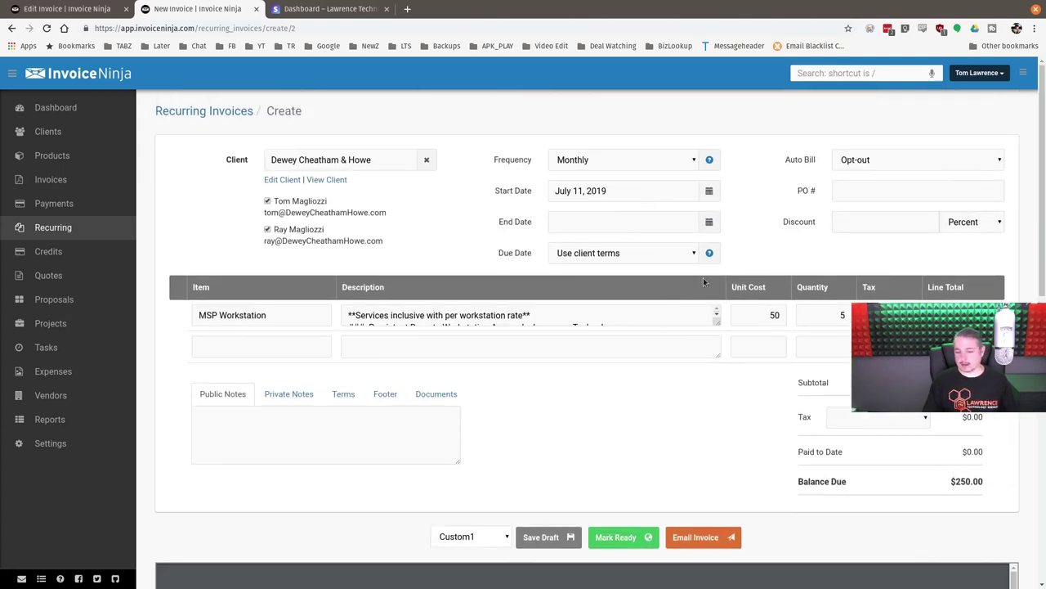
pyautogui.click(855, 163)
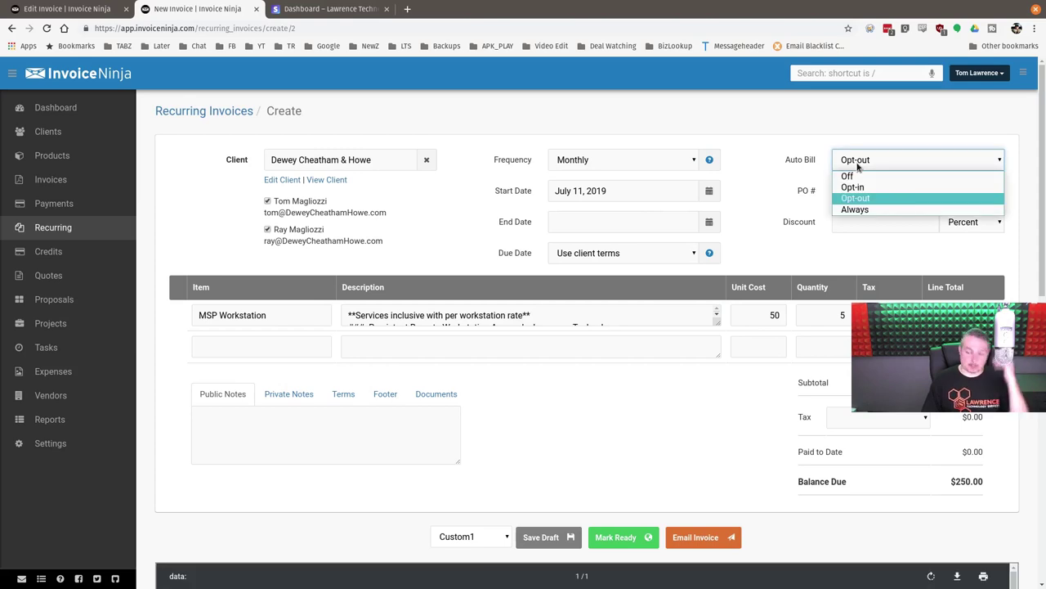
pyautogui.click(861, 191)
pyautogui.scroll(-3, 708, 237)
pyautogui.scroll(3, 708, 237)
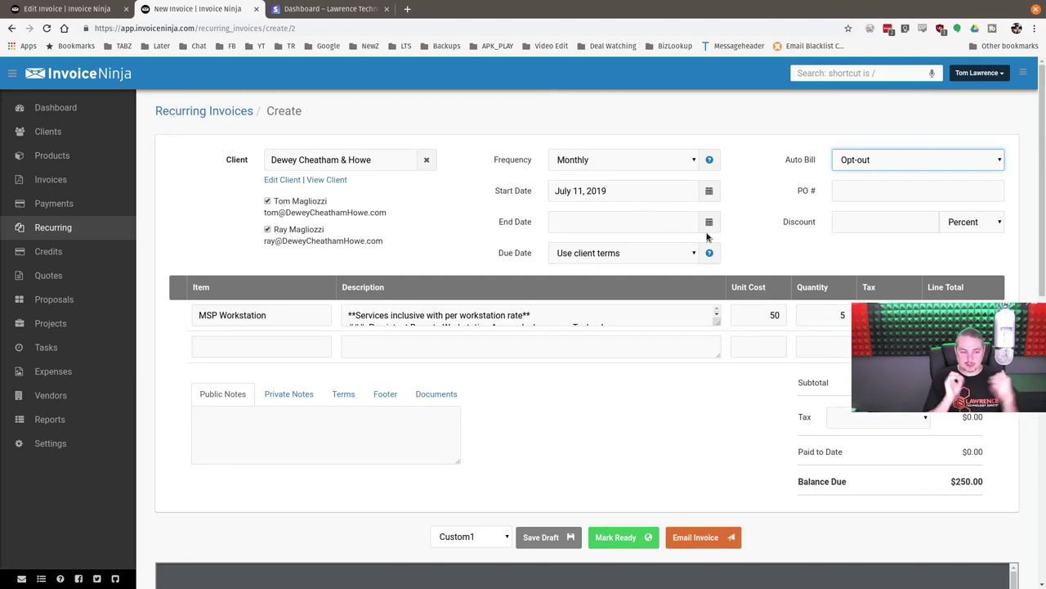
# - Mark the recurring invoice ready, confirm emailing it, and bring the client-portal window forward
pyautogui.click(633, 537)
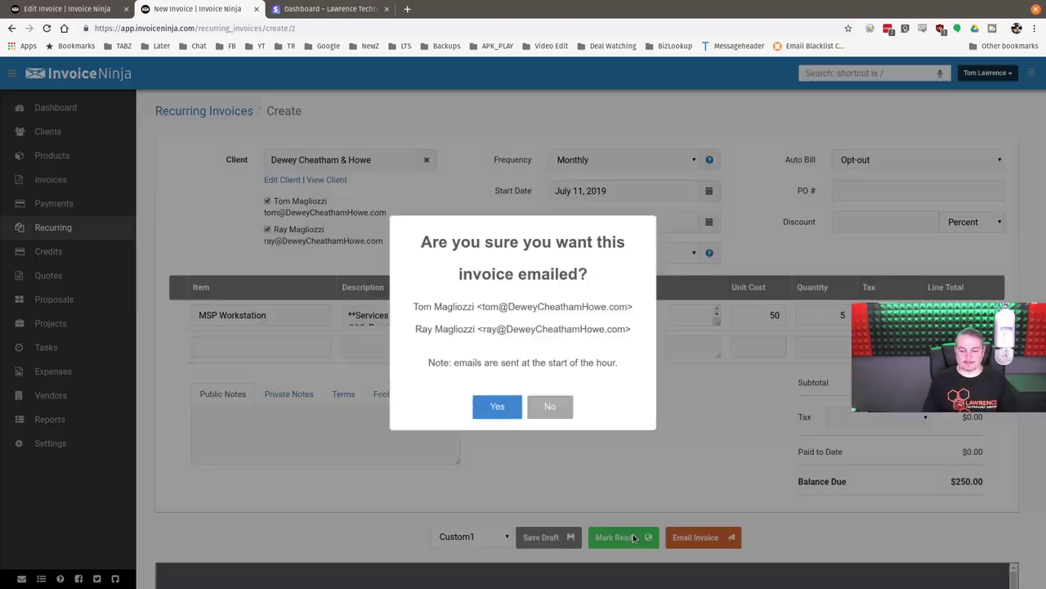
pyautogui.click(495, 413)
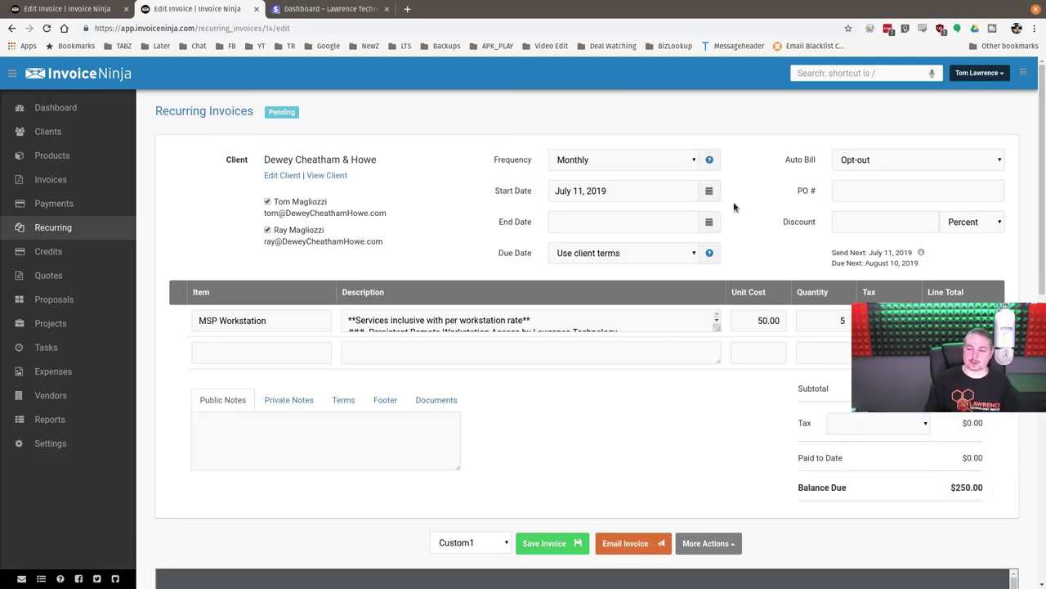
pyautogui.moveTo(922, 252)
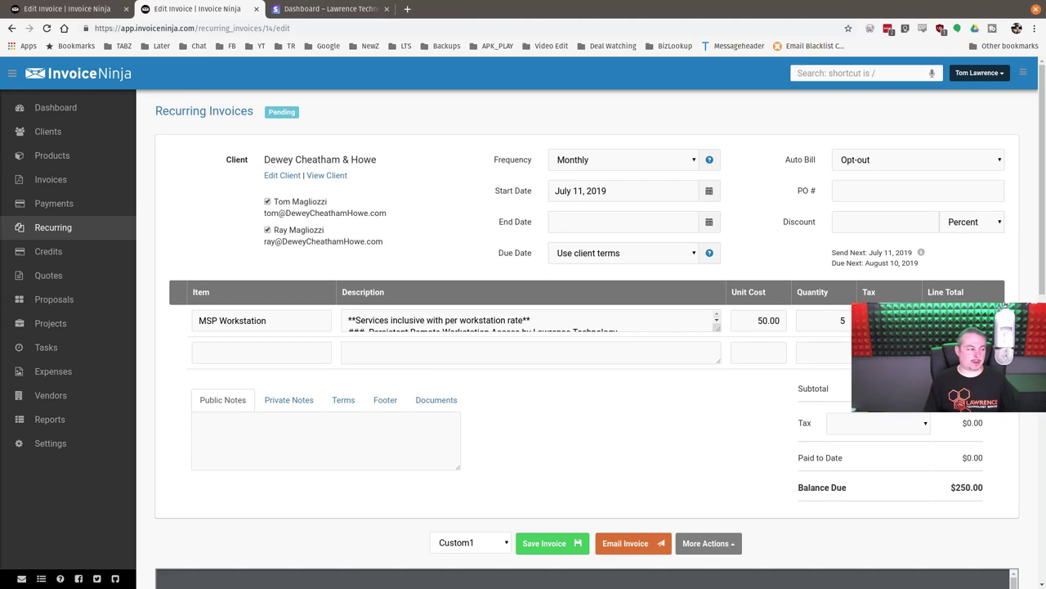
pyautogui.moveTo(4, 130); pyautogui.dragTo(720, 50)
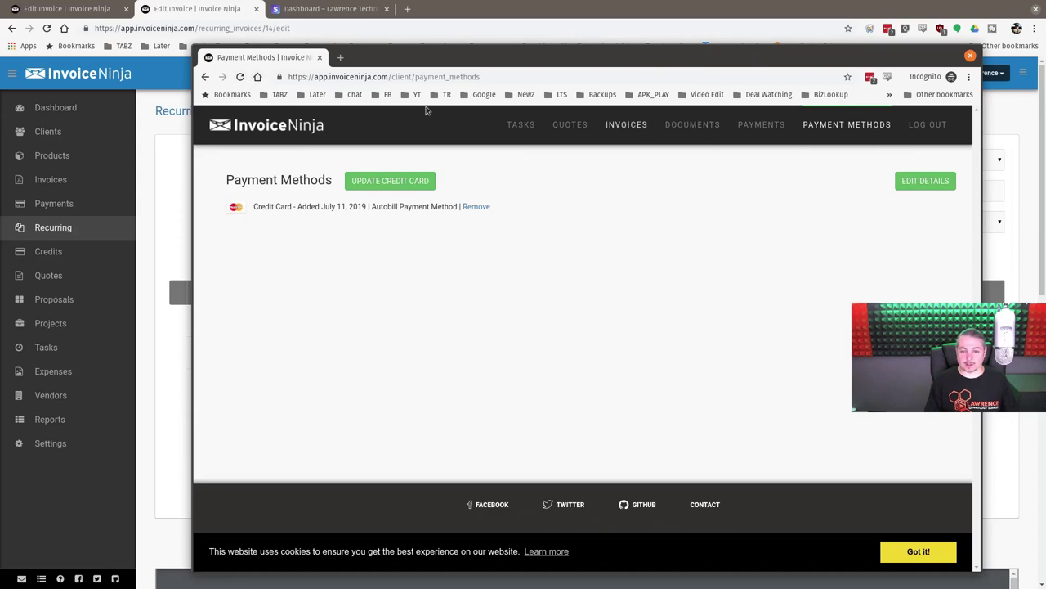
# - Review the portal's Invoices, Recurring Invoices and Payments pages, then close the portal window
pyautogui.click(634, 129)
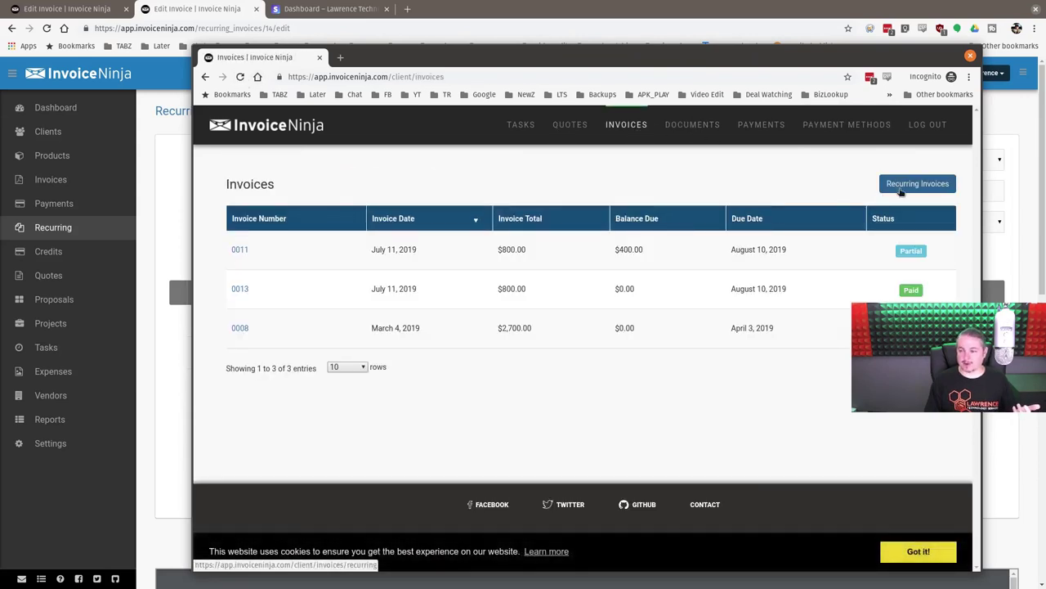
pyautogui.click(901, 188)
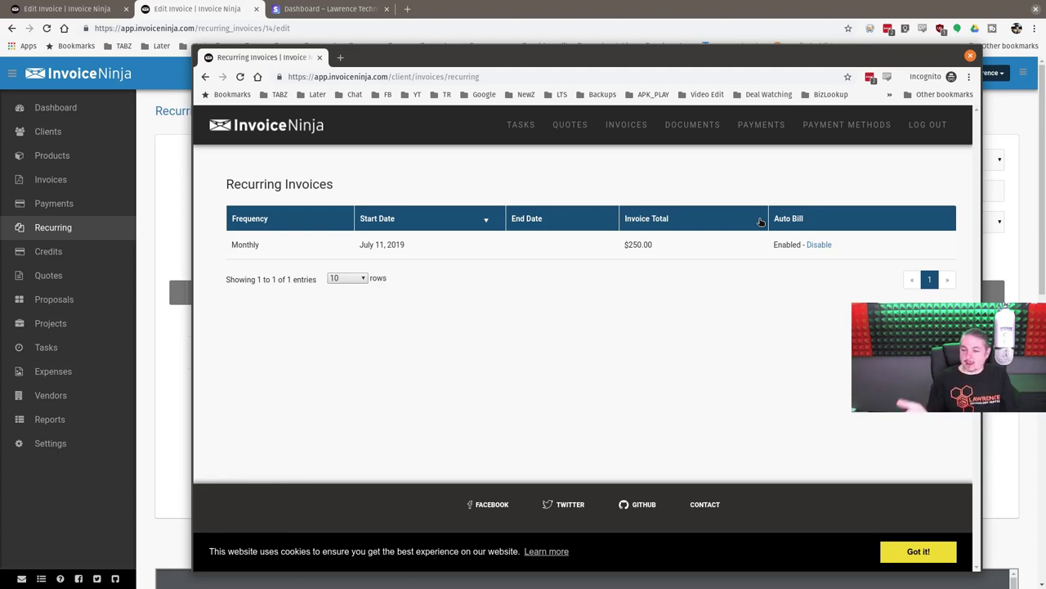
pyautogui.moveTo(500, 56); pyautogui.dragTo(438, 28)
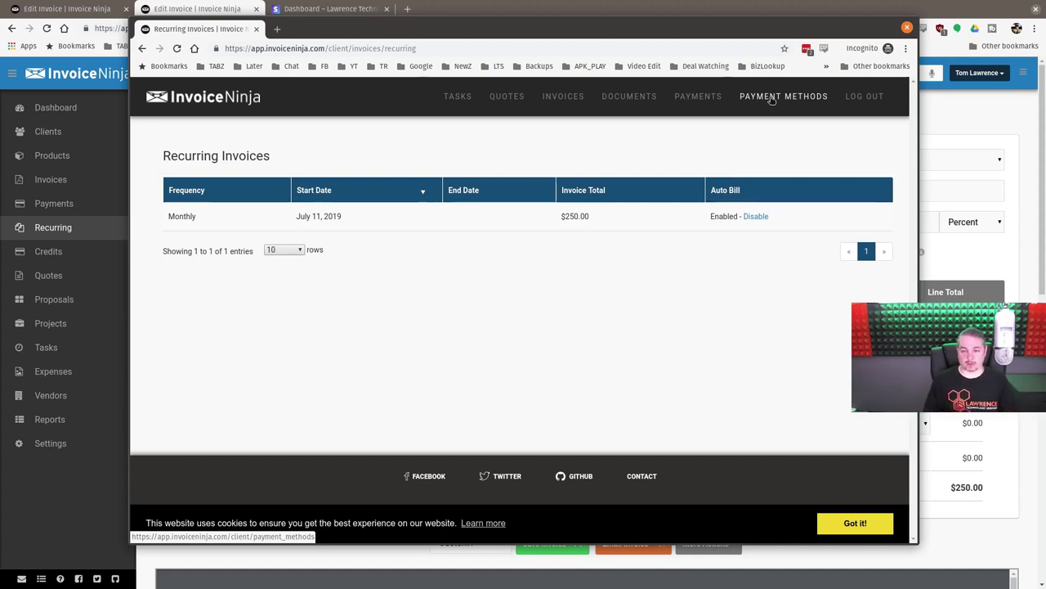
pyautogui.click(719, 98)
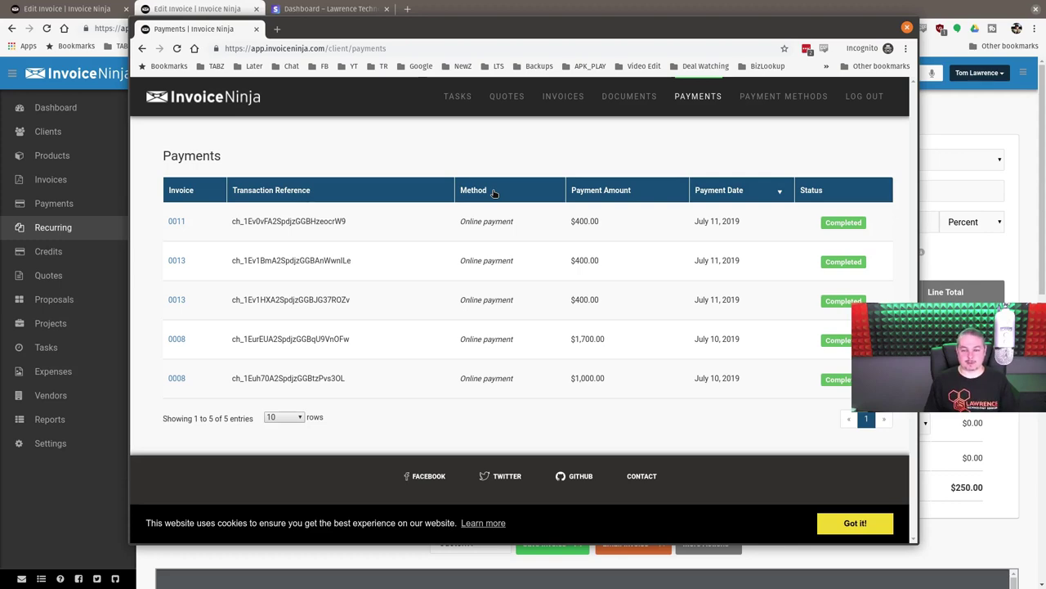
pyautogui.click(831, 31)
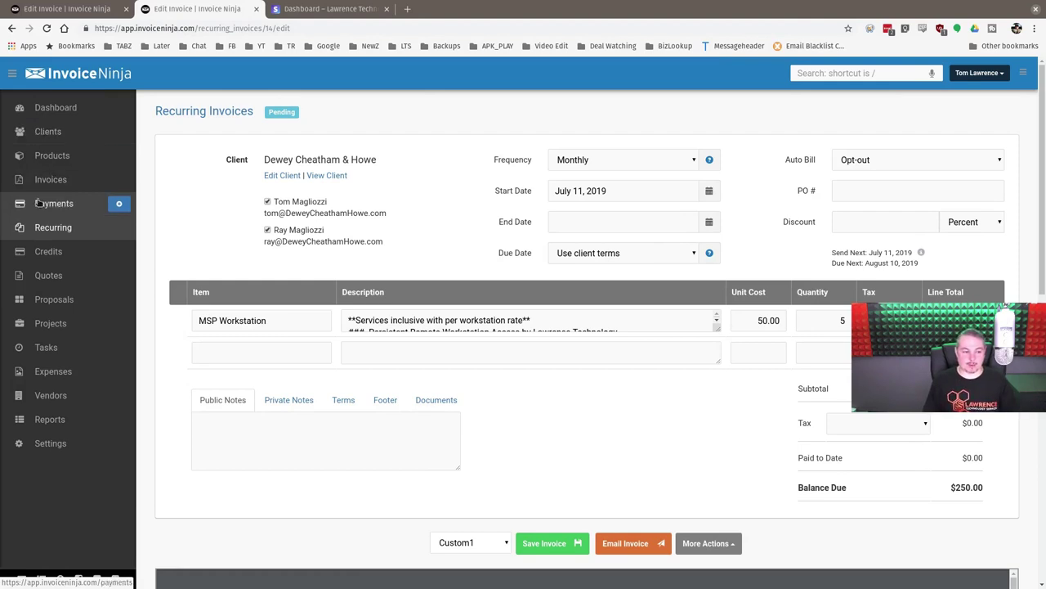
# - Delete the Dewey Cheatham & Howe monthly recurring invoice, then return to the Invoices list
pyautogui.click(205, 115)
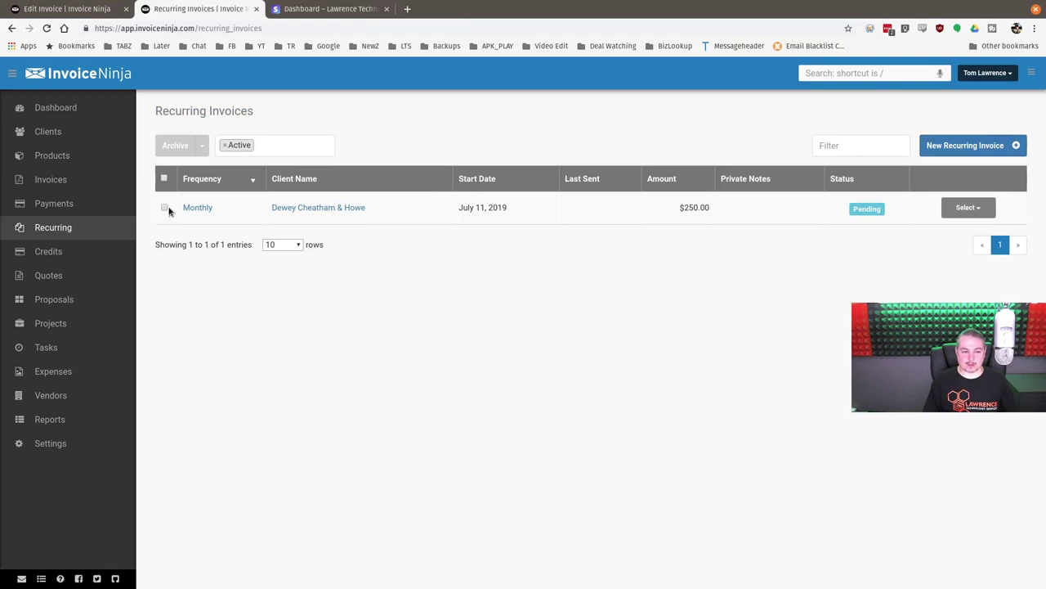
pyautogui.click(164, 207)
pyautogui.click(976, 210)
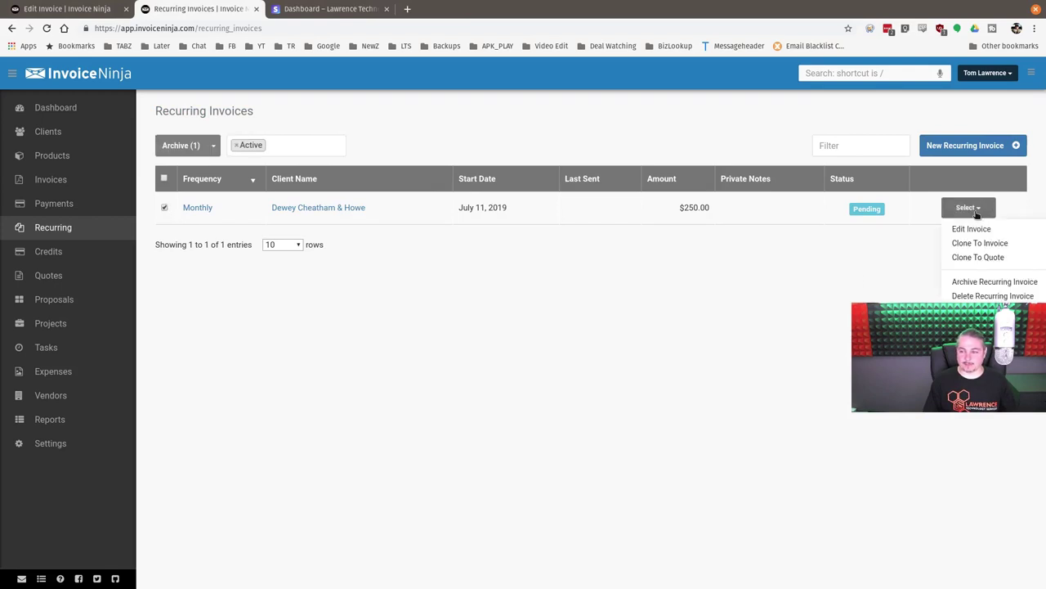
pyautogui.click(992, 296)
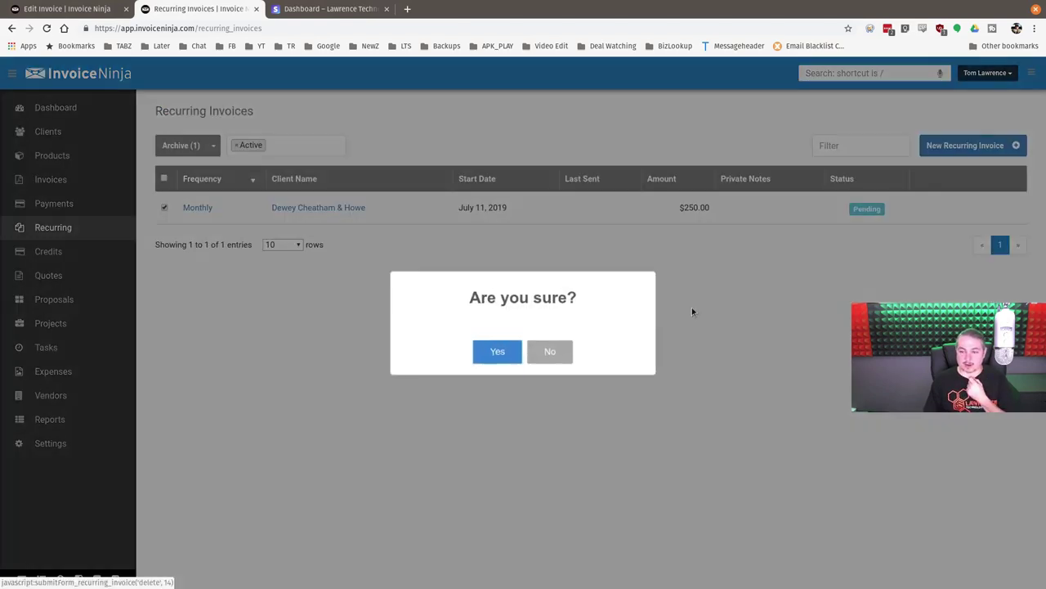
pyautogui.click(495, 353)
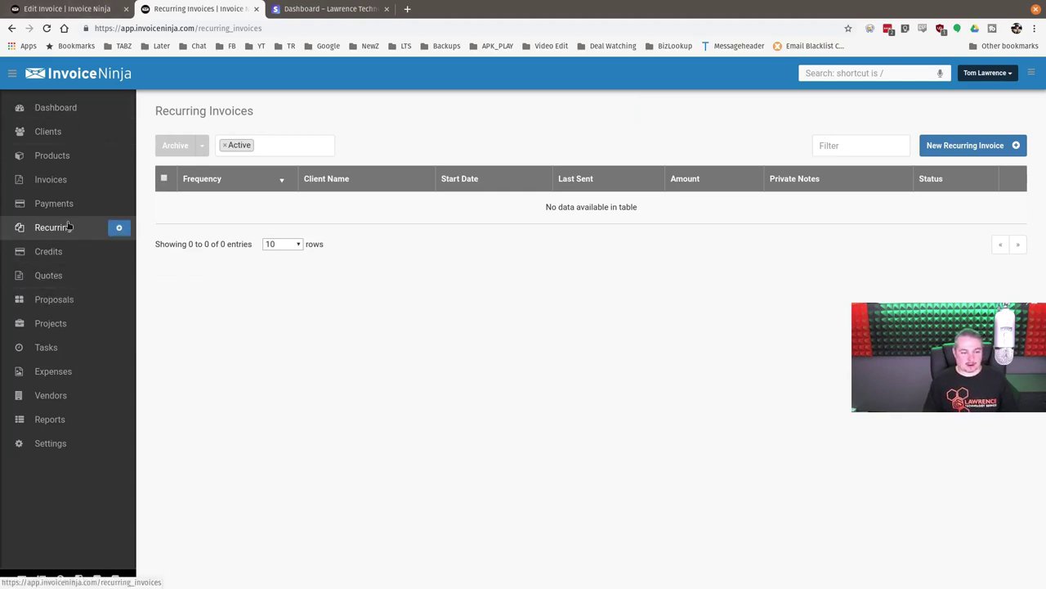
pyautogui.click(57, 183)
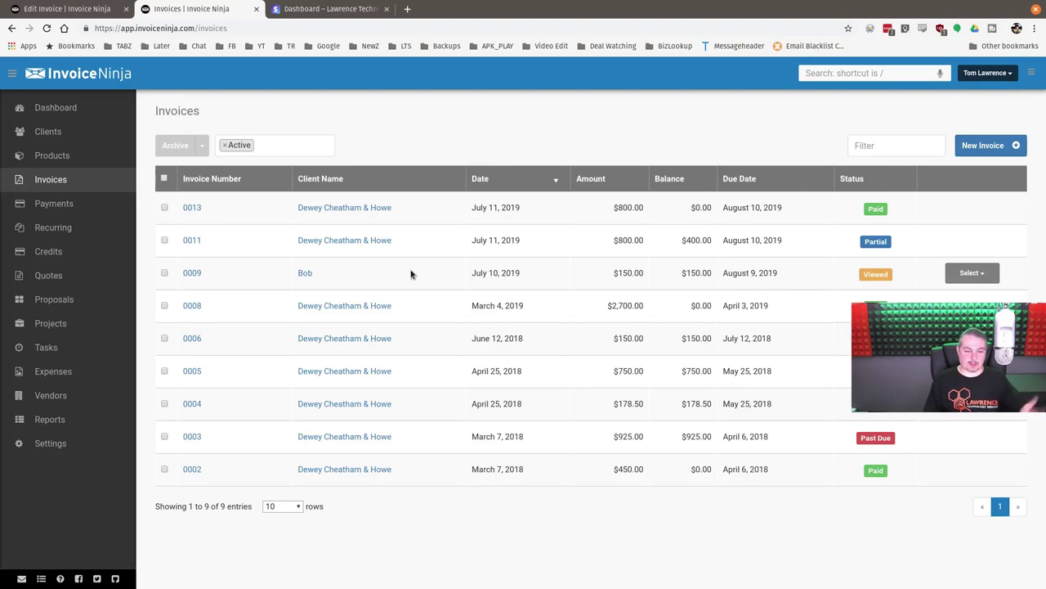
# - Start a new invoice for Bob with a Remote (HOURLY) line described 'Fixed Outlook'
pyautogui.click(305, 273)
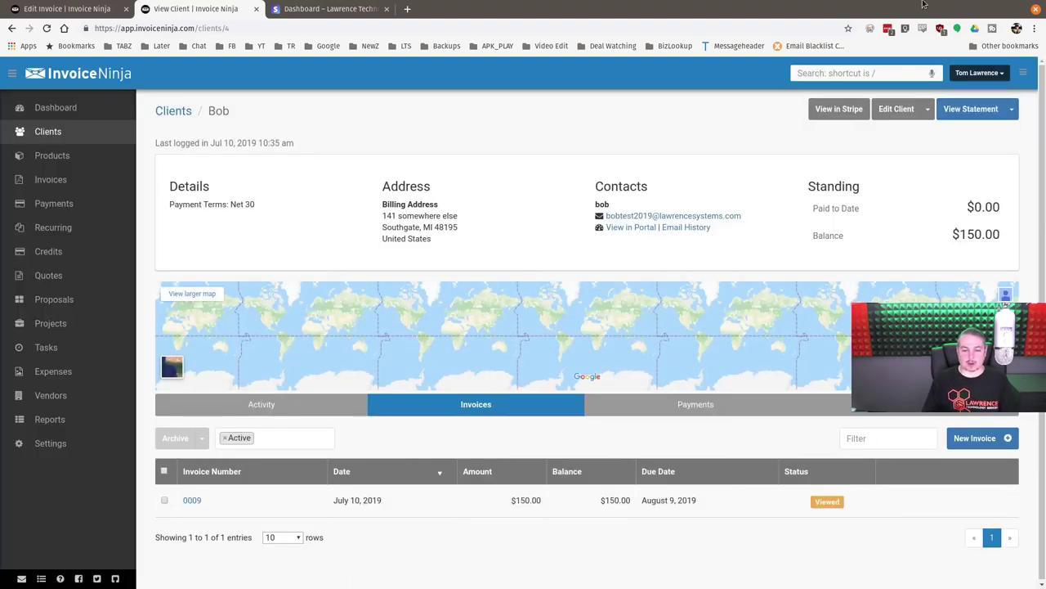
pyautogui.click(968, 439)
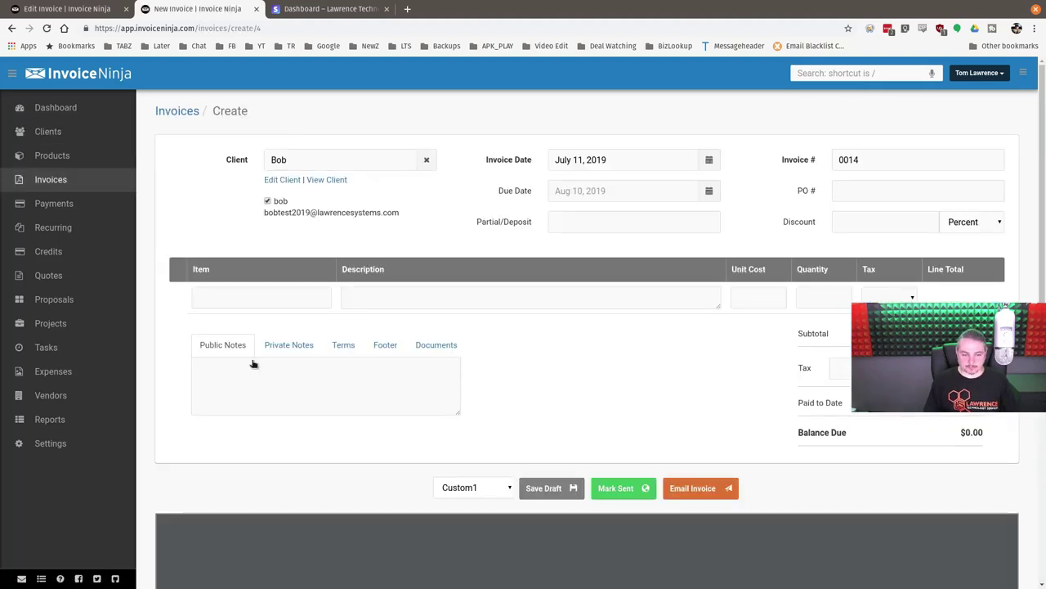
pyautogui.click(283, 296)
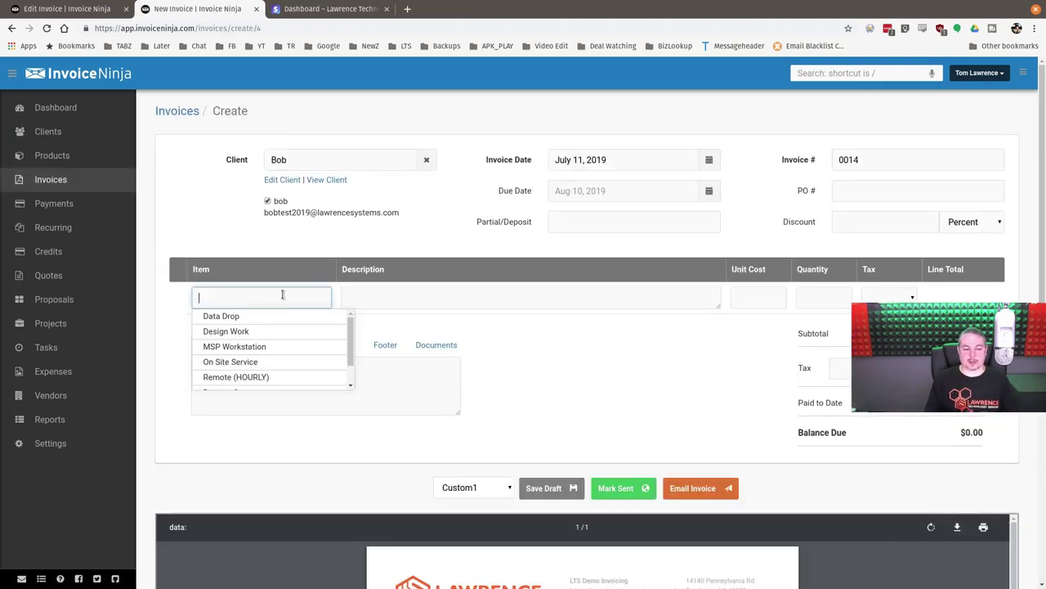
pyautogui.click(274, 377)
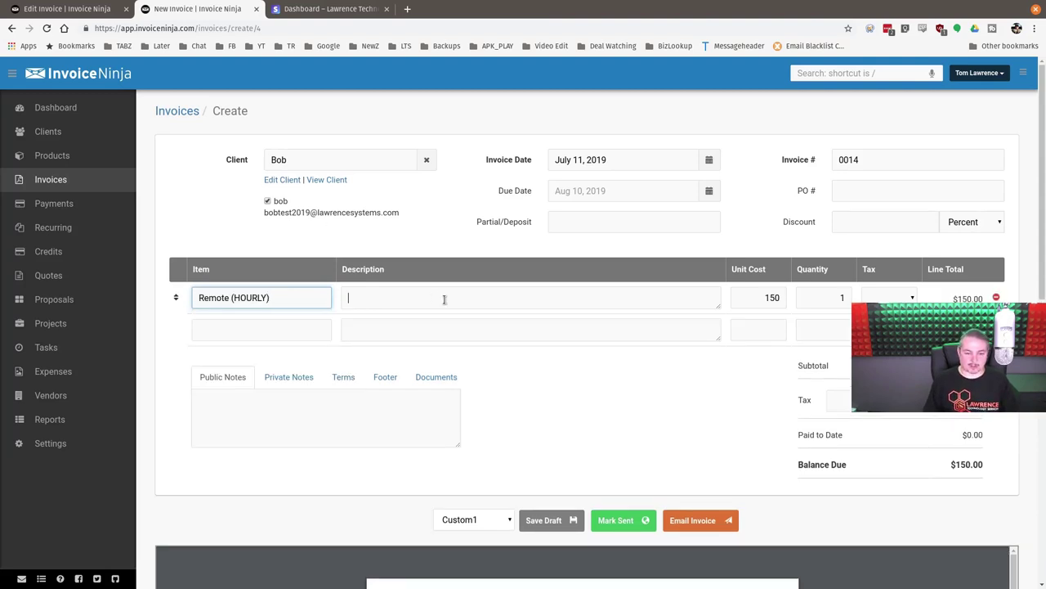
pyautogui.write('Fix ed')
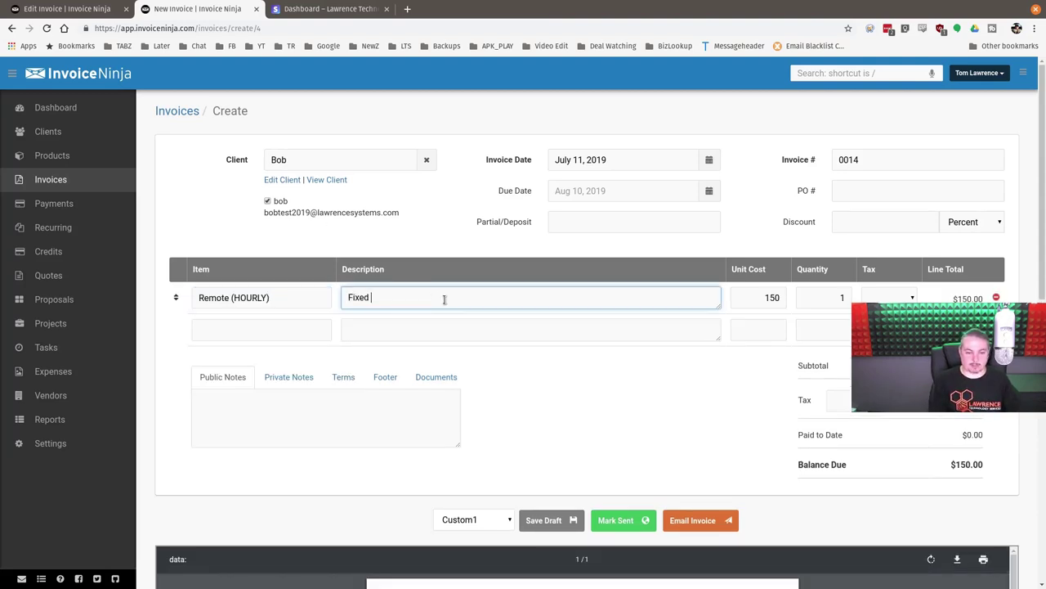
pyautogui.write('Outlook')
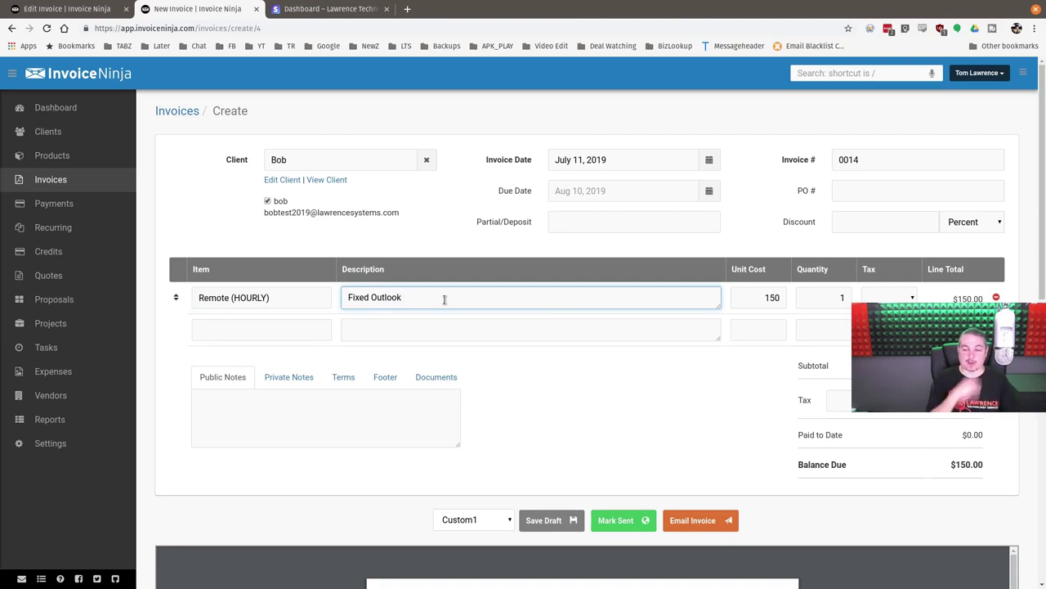
# - Set the line quantity to 0.25 at unit cost 150, totalling $37.50
pyautogui.press('Tab')
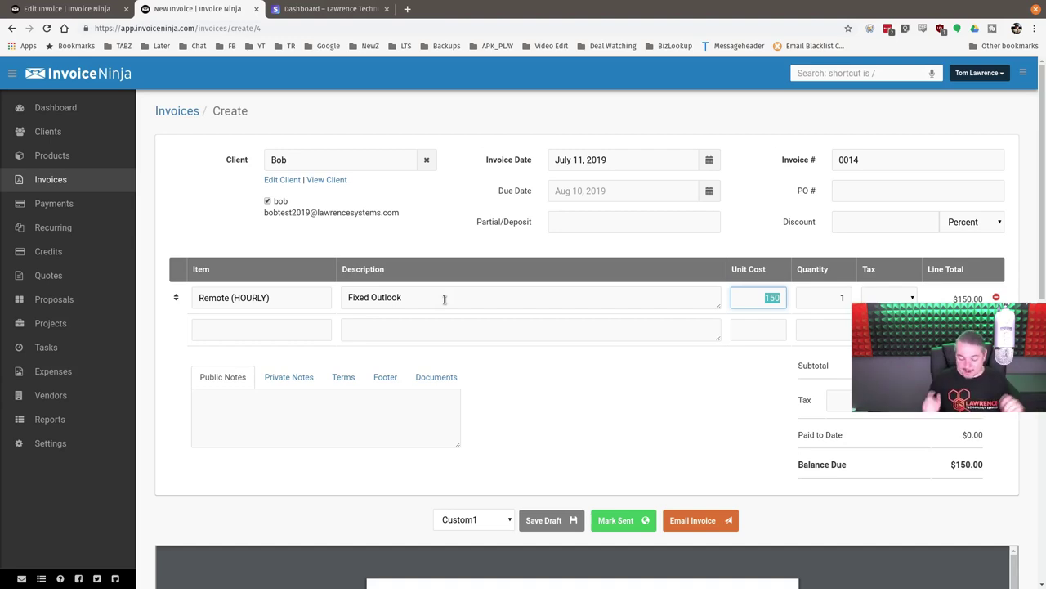
pyautogui.press('Tab')
pyautogui.write('0.5')
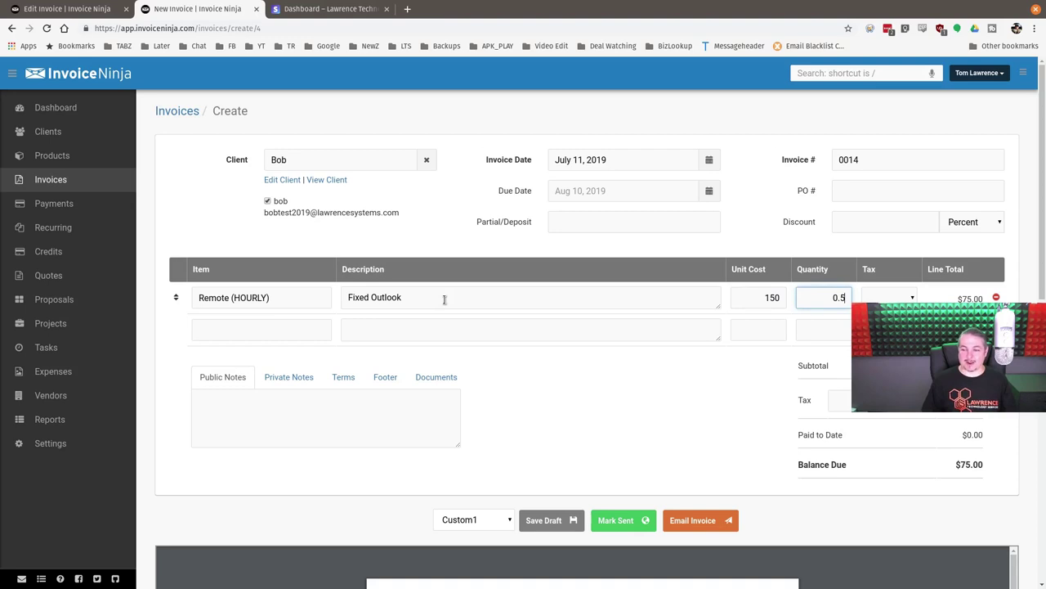
pyautogui.press('BackSpace')
pyautogui.press('BackSpace')
pyautogui.press('BackSpace')
pyautogui.write('2')
pyautogui.press('BackSpace')
pyautogui.write('0.25')
pyautogui.press('Tab')
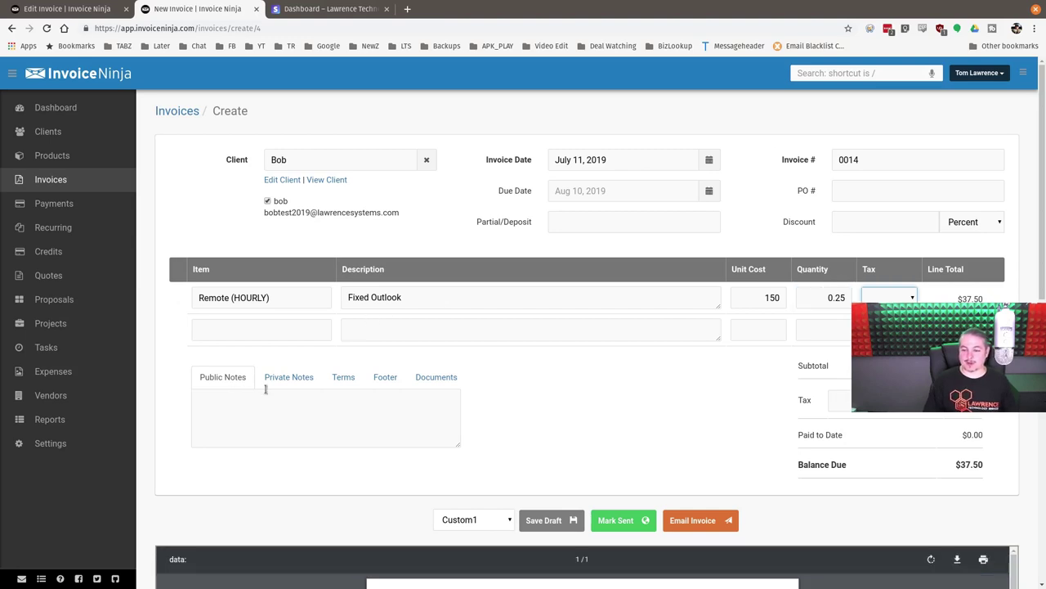
pyautogui.doubleClick(828, 297)
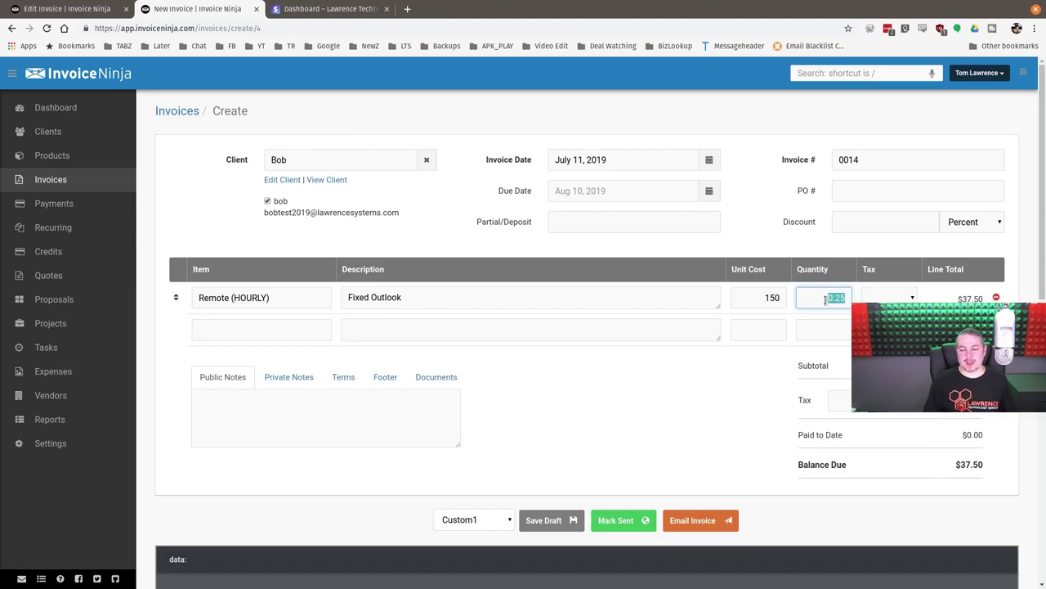
# - Add a second description line 'deleted too many email.' and mark invoice 0014 as sent
pyautogui.click(613, 327)
pyautogui.click(588, 303)
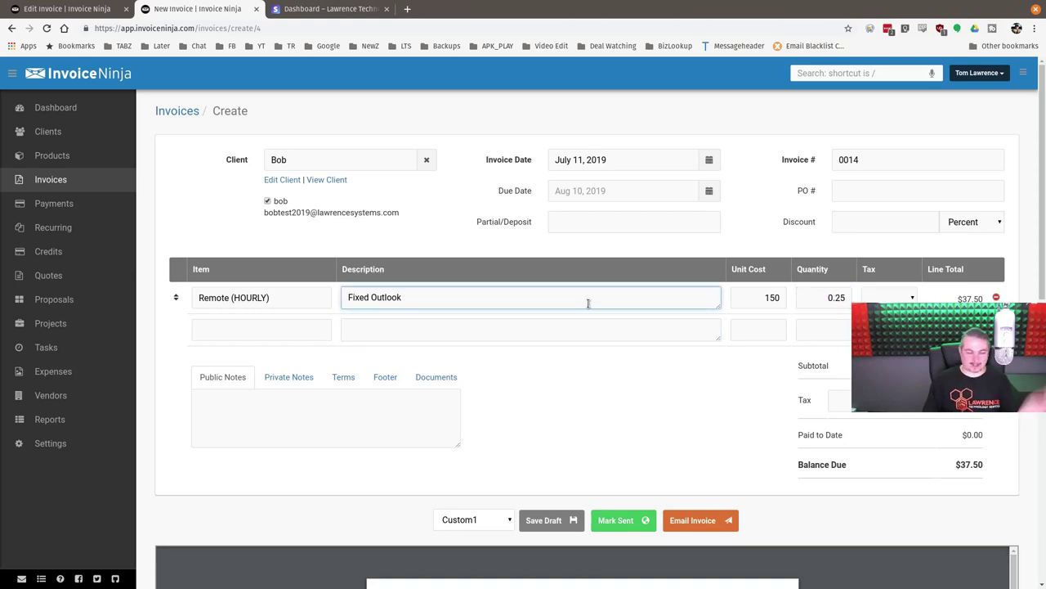
pyautogui.scroll(-2, 586, 304)
pyautogui.scroll(1, 579, 309)
pyautogui.scroll(1, 575, 312)
pyautogui.press('Return')
pyautogui.write('d')
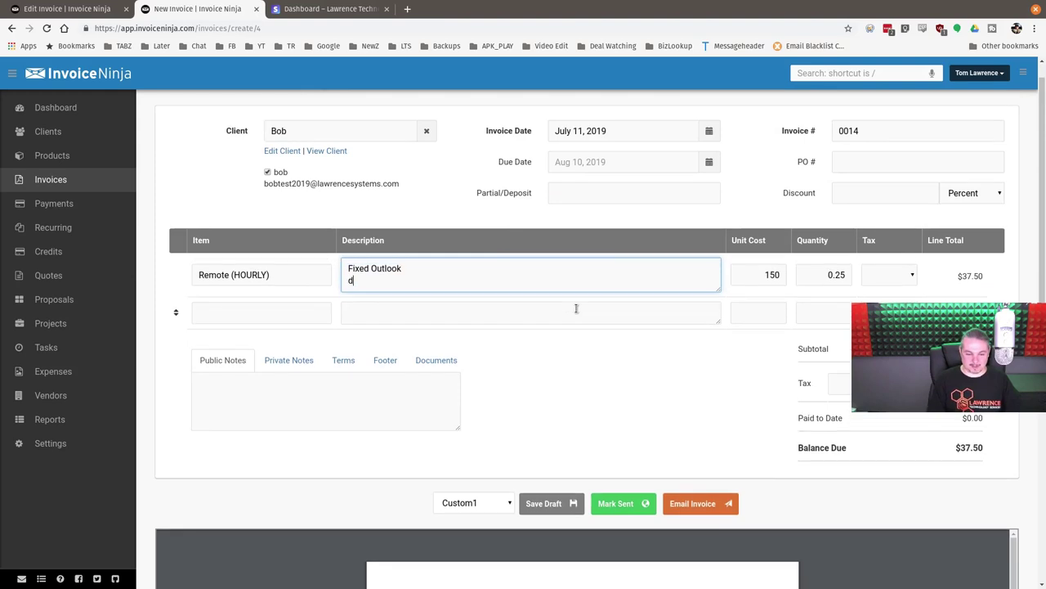
pyautogui.write('elete d too many email.')
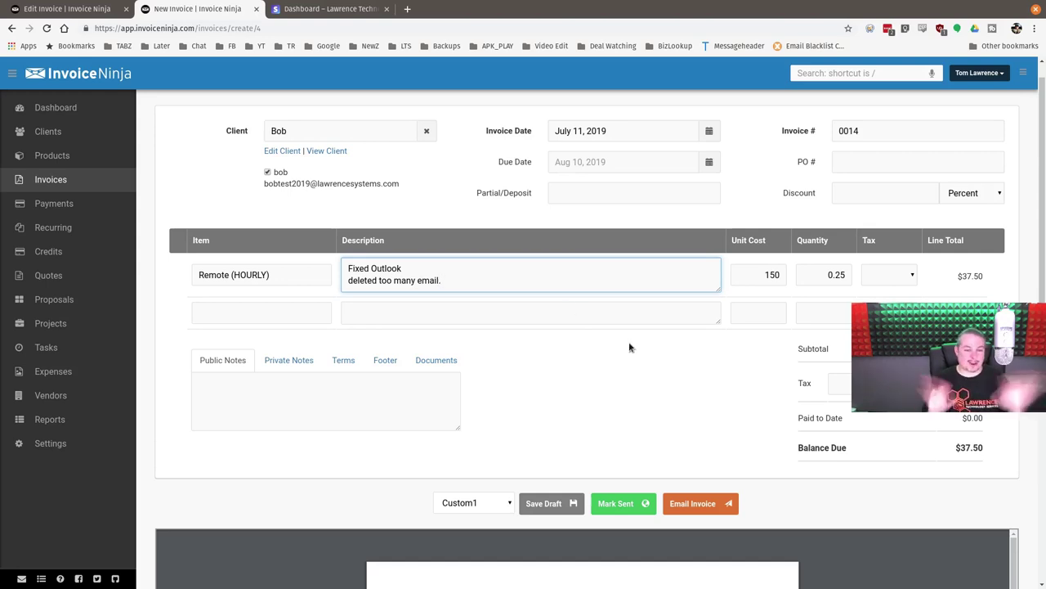
pyautogui.scroll(-4, 630, 344)
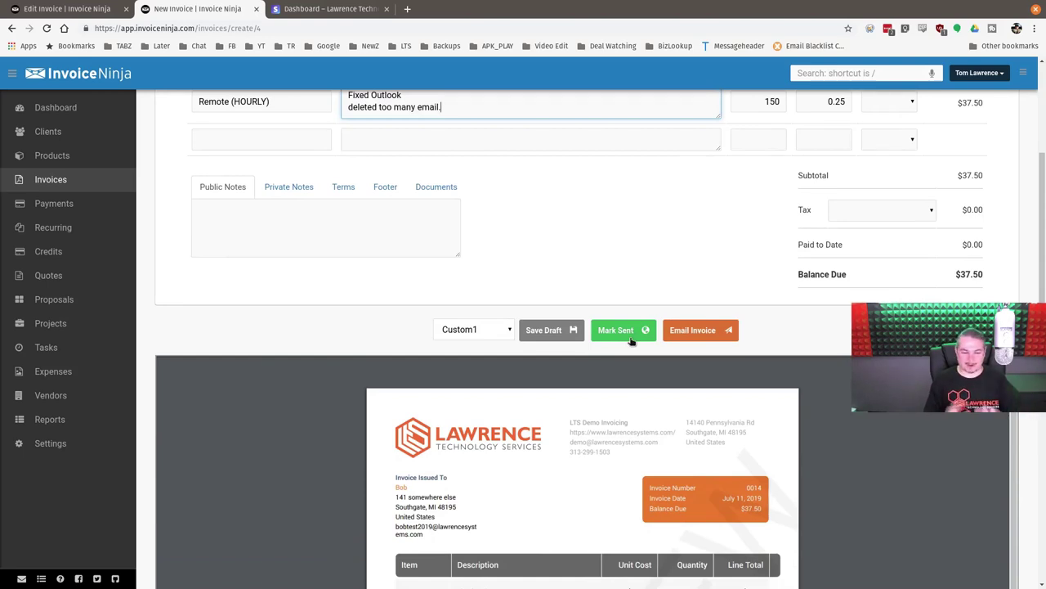
pyautogui.scroll(4, 631, 341)
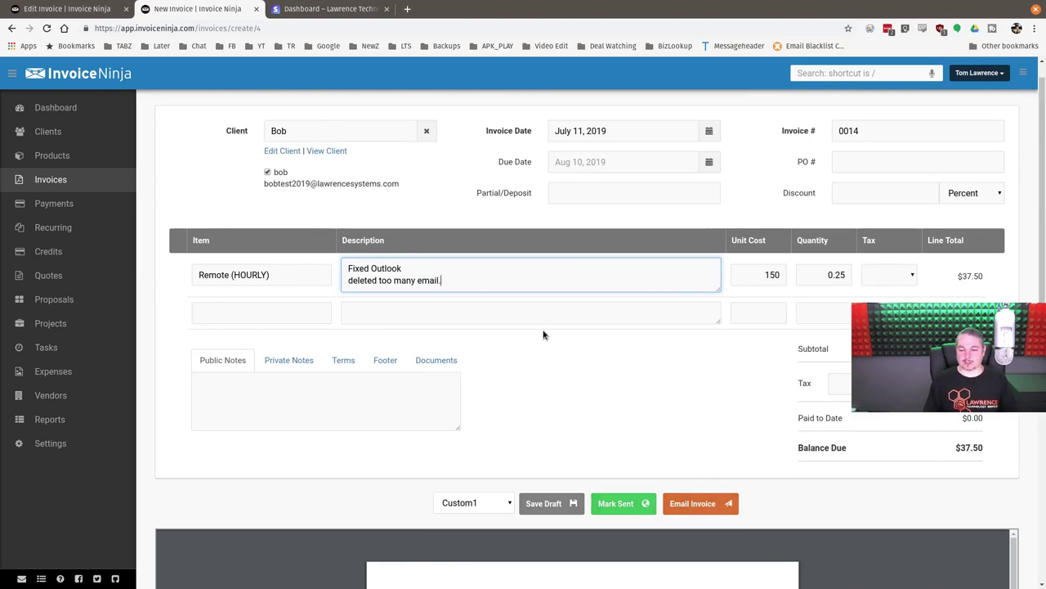
pyautogui.click(482, 311)
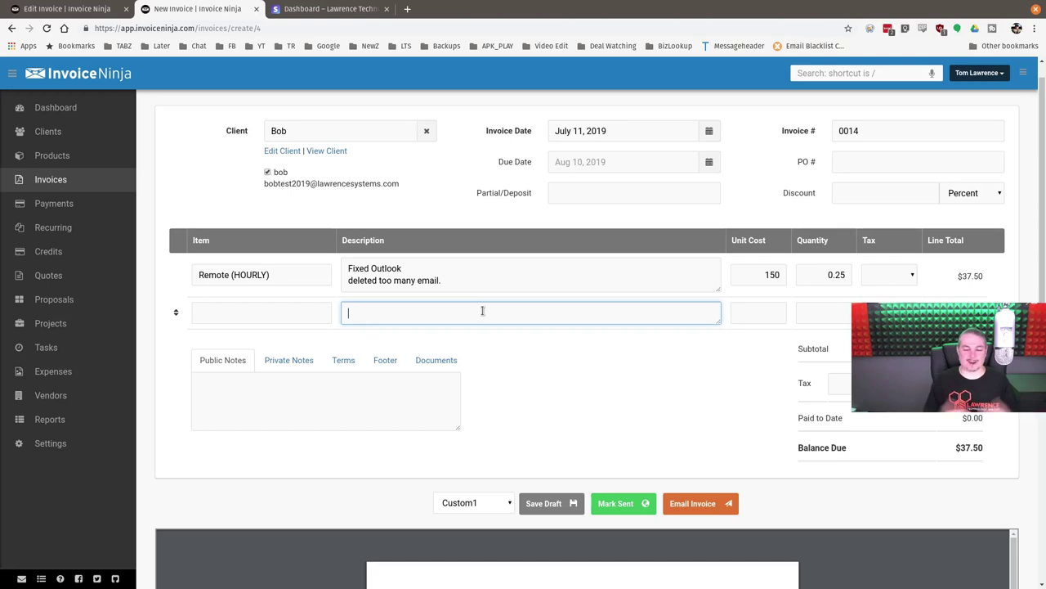
pyautogui.click(604, 502)
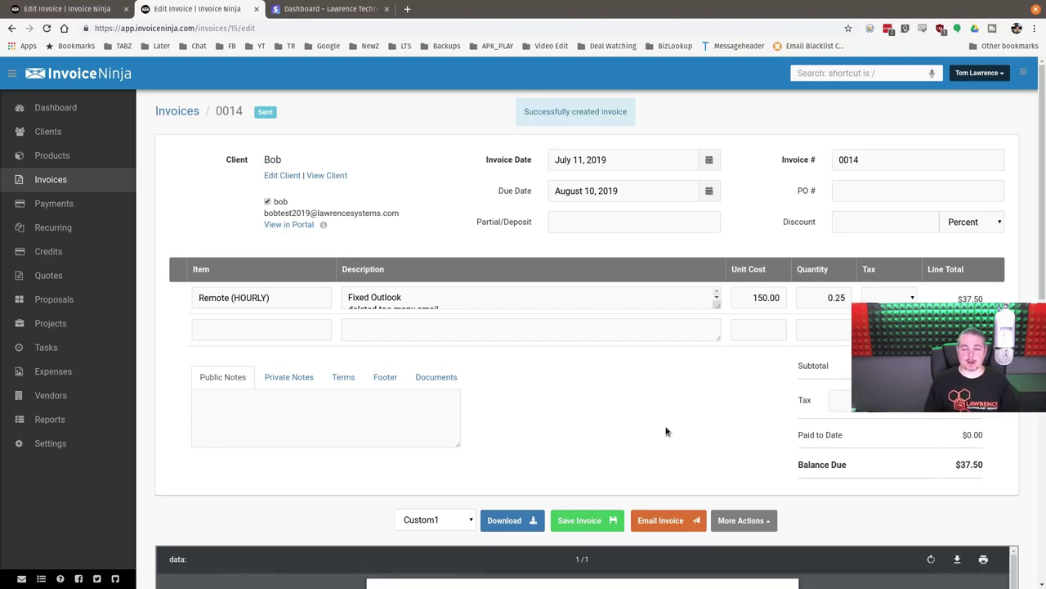
pyautogui.click(310, 9)
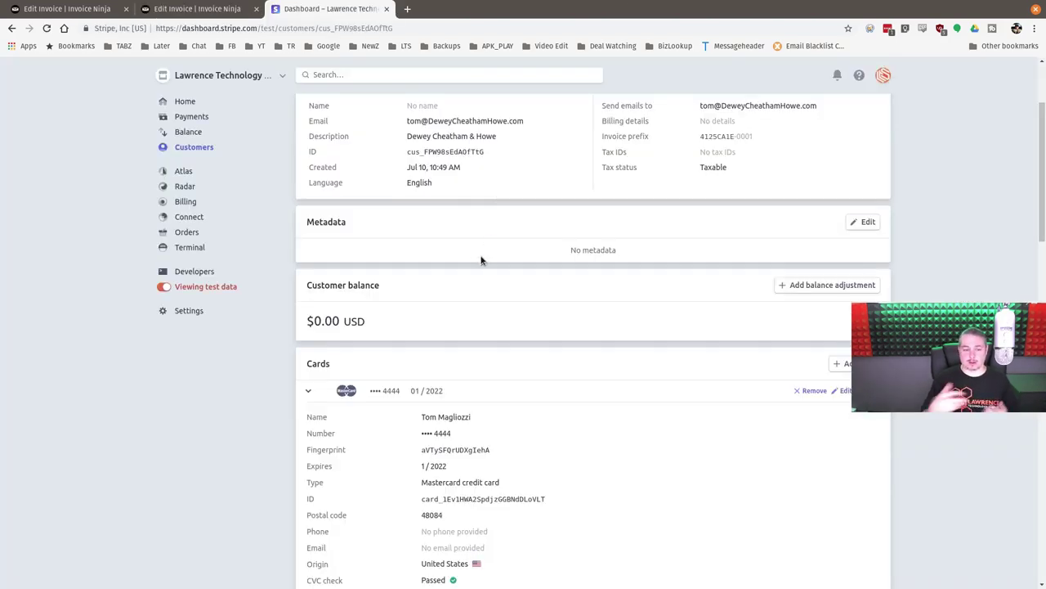
pyautogui.scroll(-5, 480, 260)
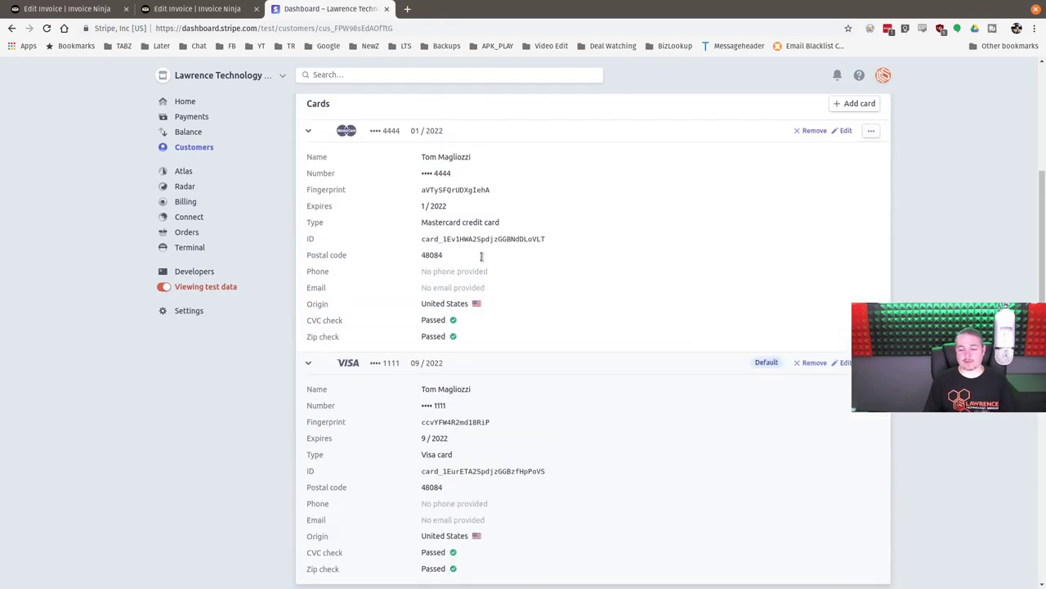
pyautogui.scroll(4, 481, 258)
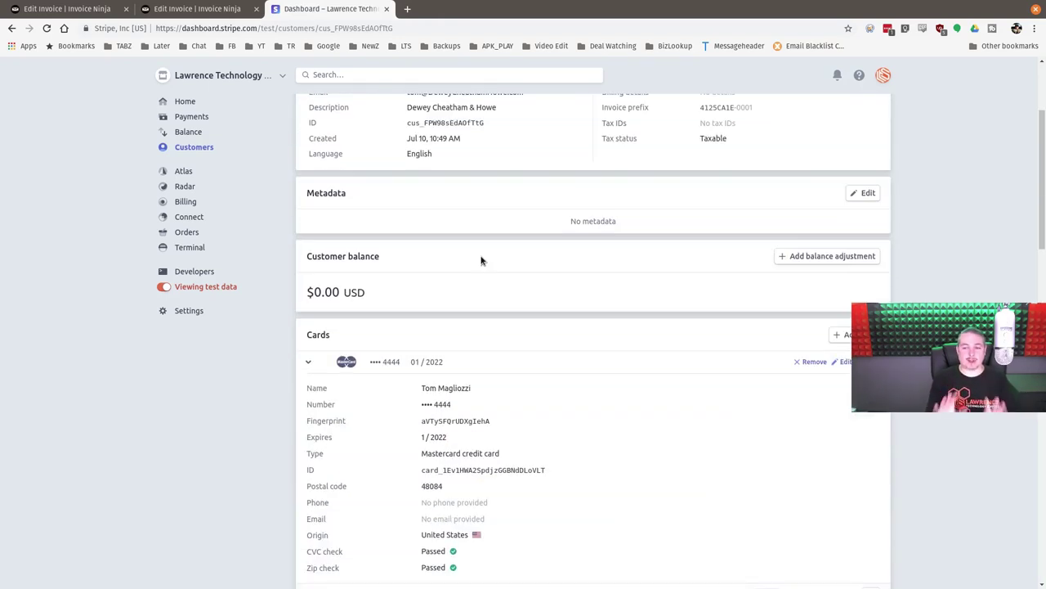
pyautogui.scroll(3, 480, 260)
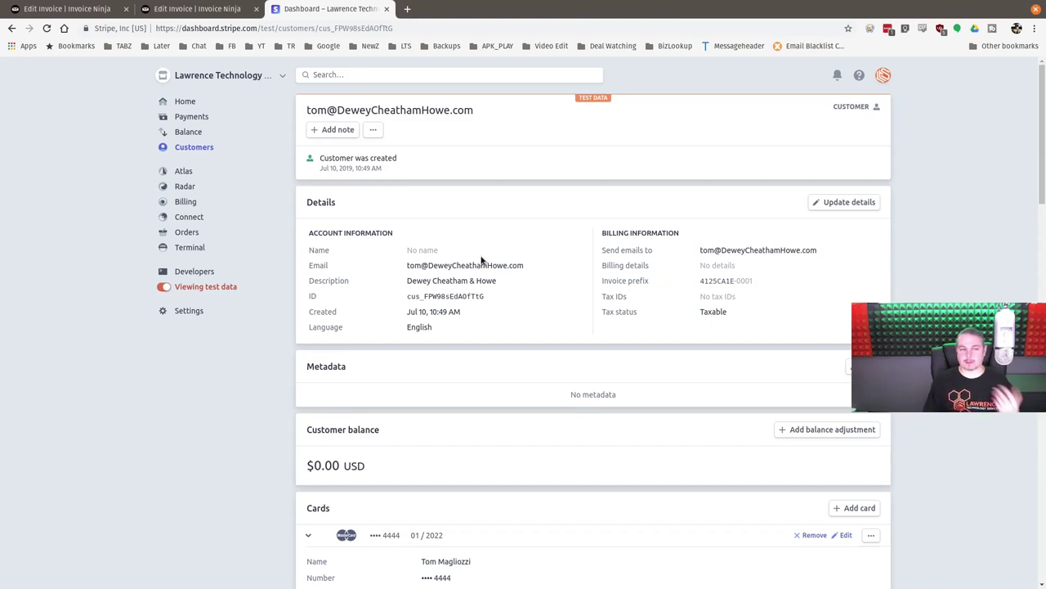
pyautogui.click(196, 8)
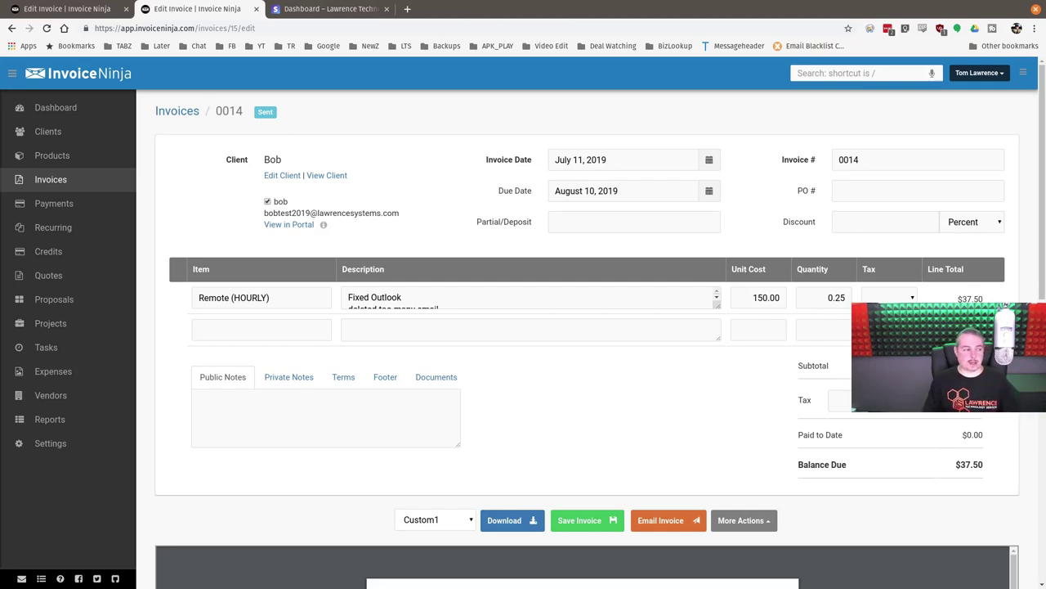
pyautogui.hotkey('alt', 'Tab')
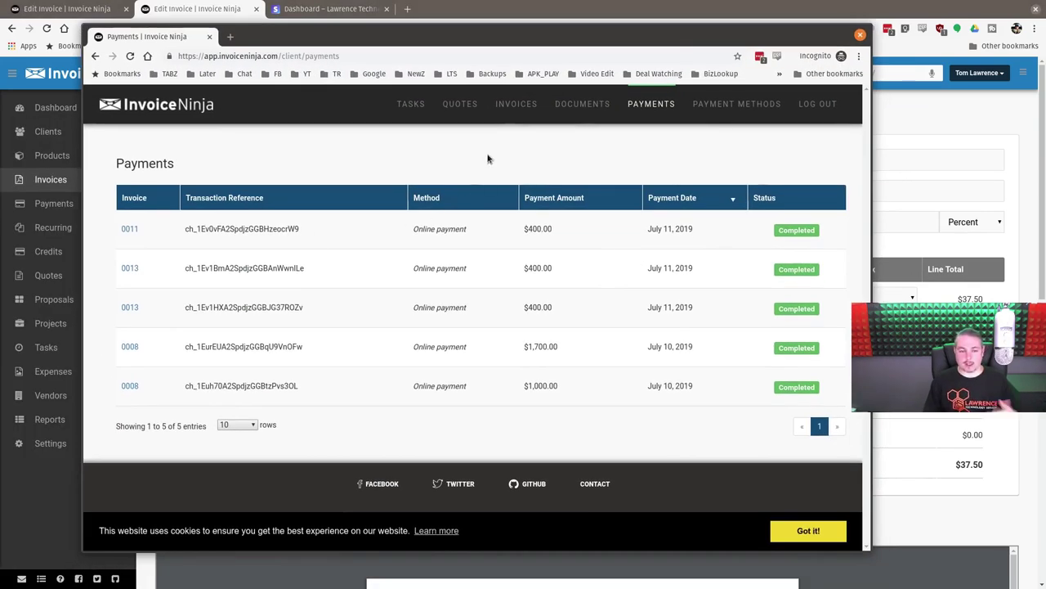
pyautogui.click(585, 109)
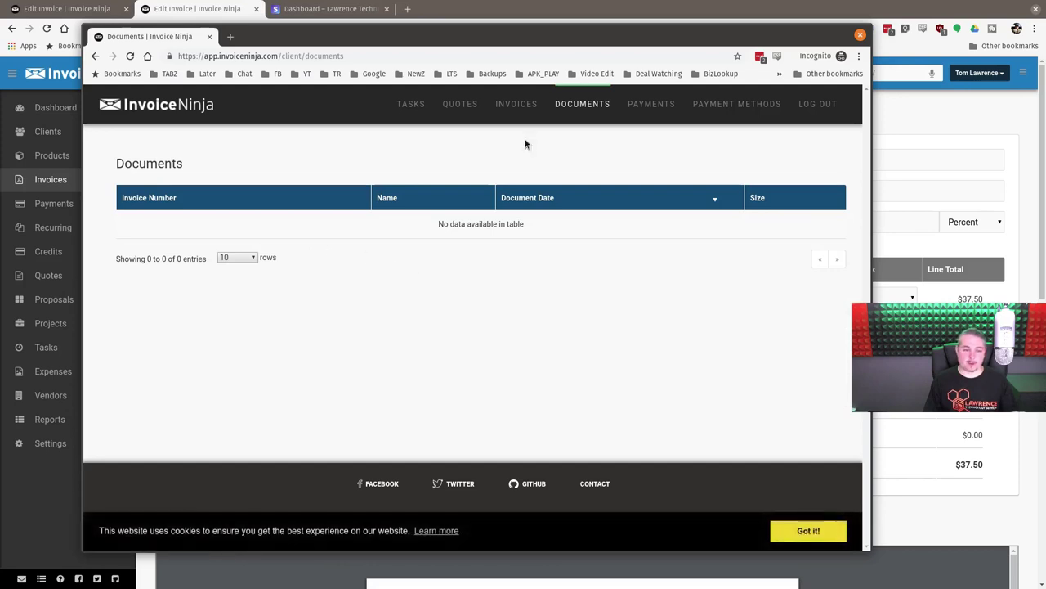
pyautogui.click(523, 106)
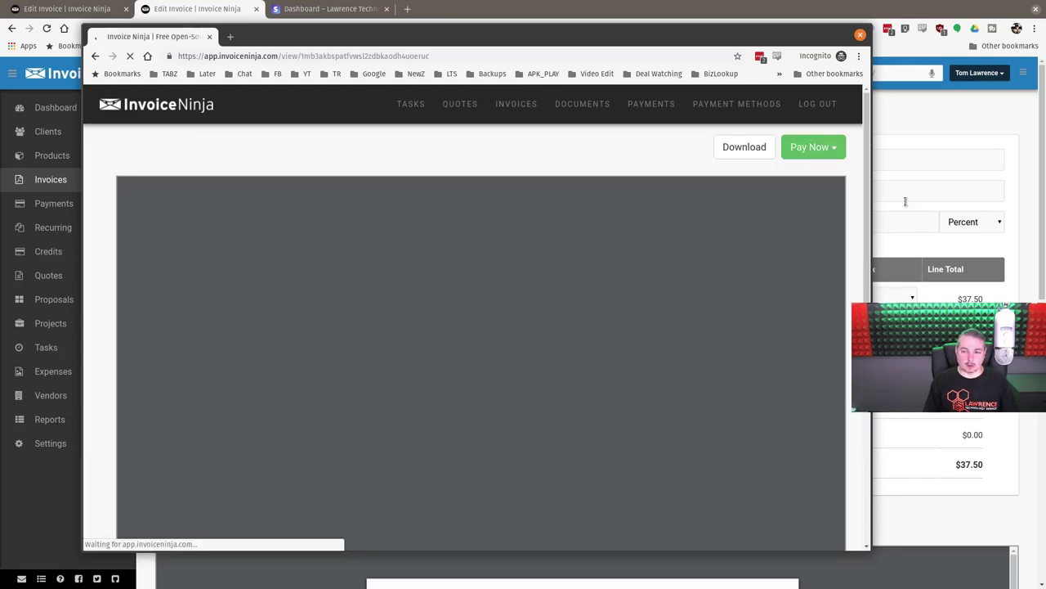
pyautogui.click(834, 152)
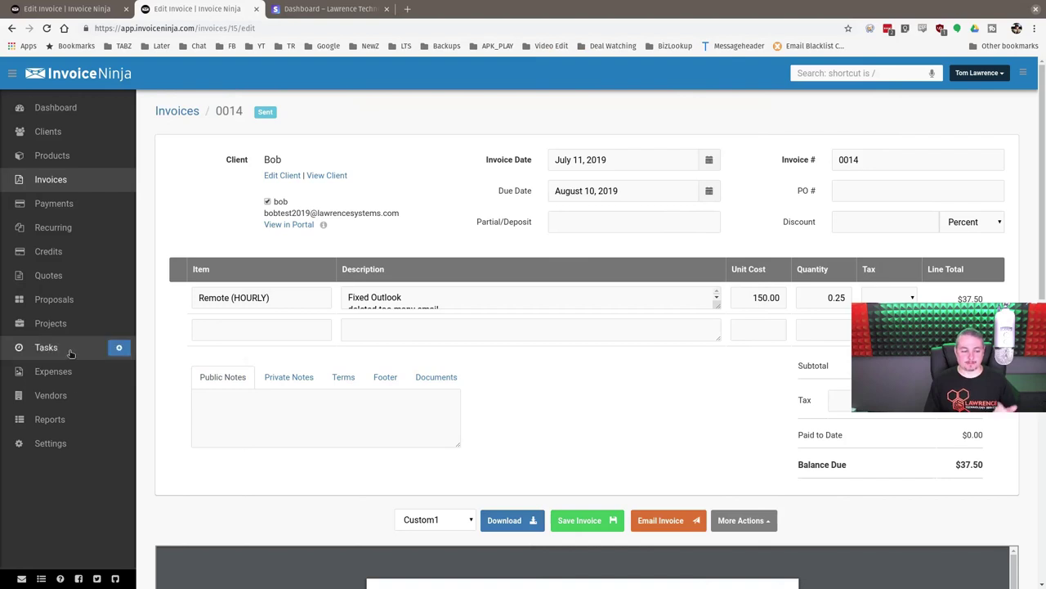
# - In Settings > Online Payments, enable Item Details to send line items to the gateway
pyautogui.click(70, 447)
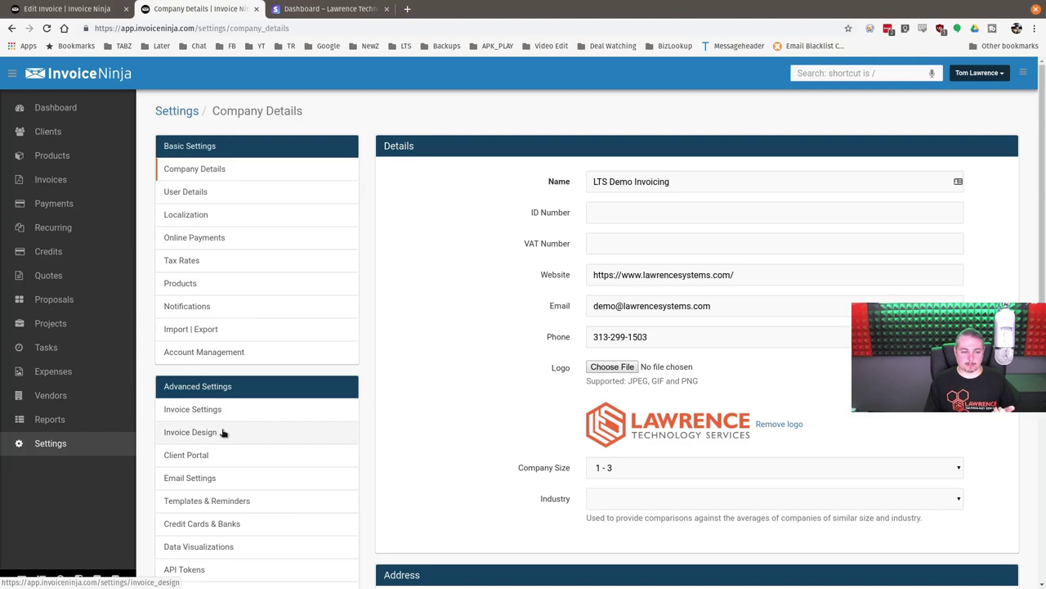
pyautogui.click(278, 238)
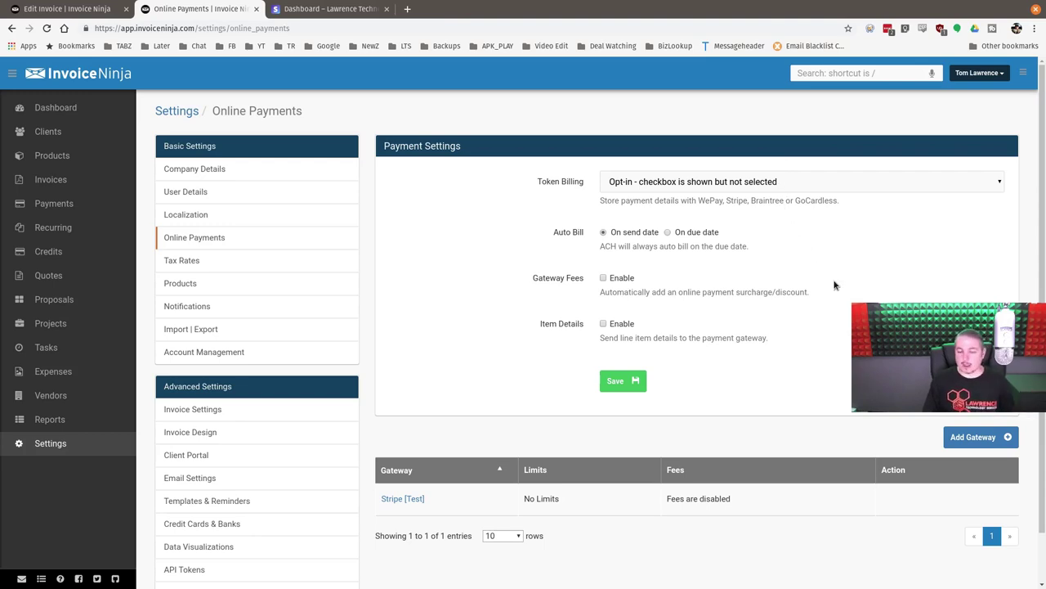
pyautogui.scroll(-1, 834, 285)
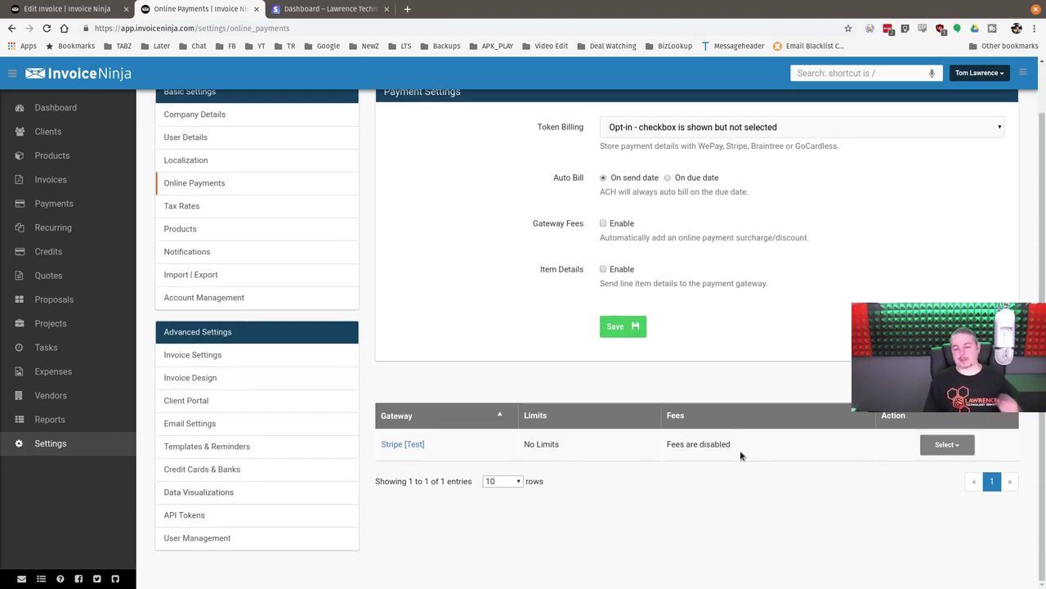
pyautogui.scroll(1, 729, 291)
pyautogui.scroll(-1, 680, 511)
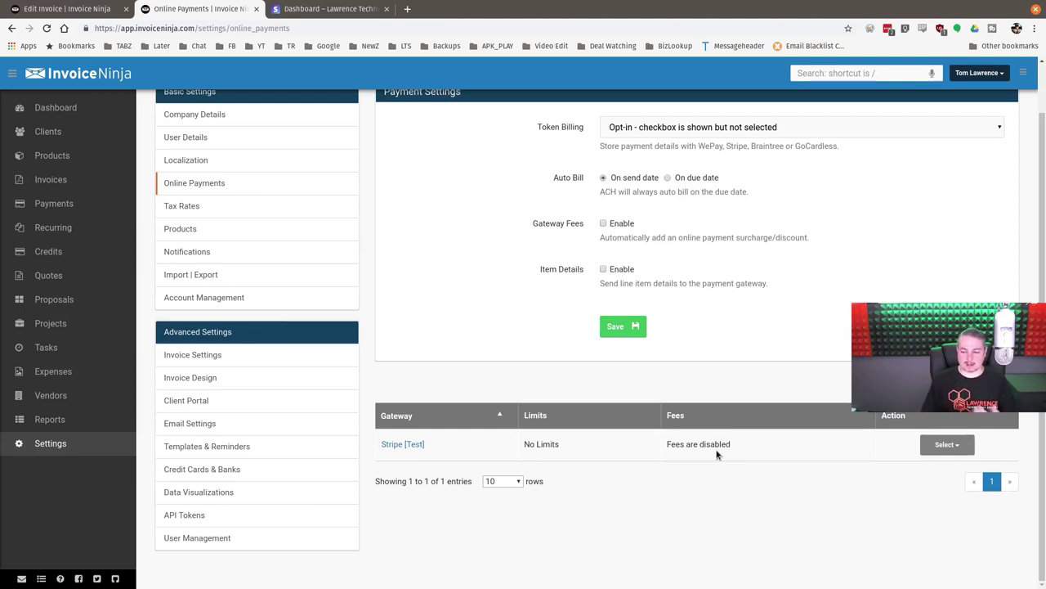
pyautogui.scroll(1, 717, 455)
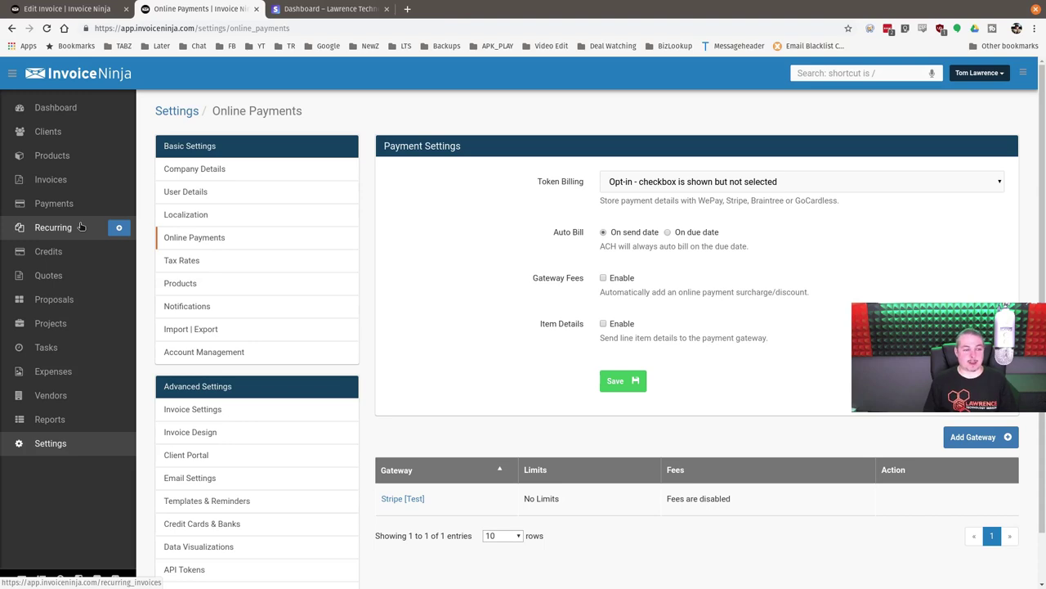
pyautogui.click(561, 321)
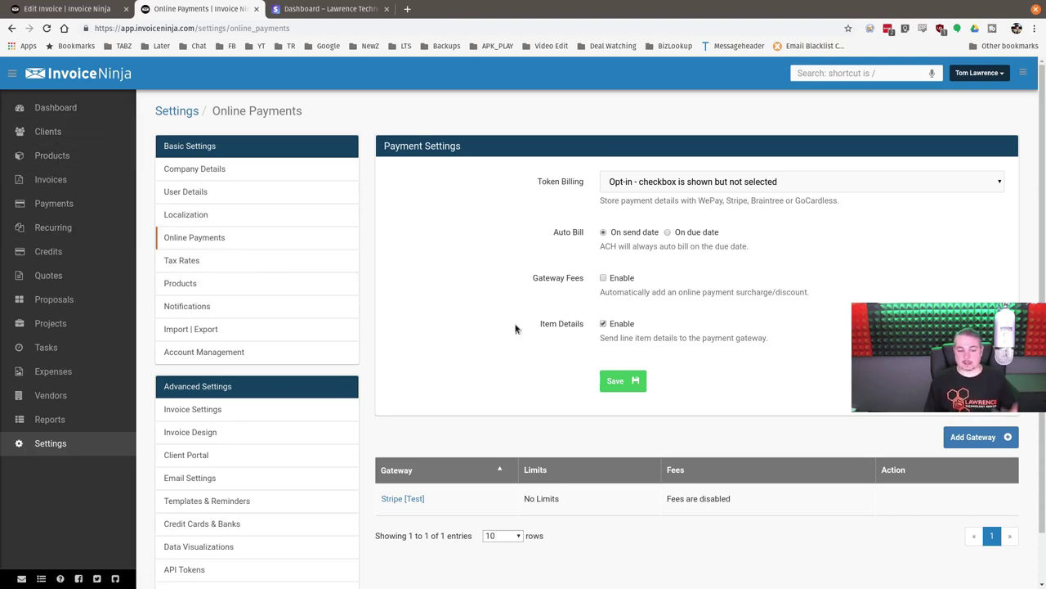